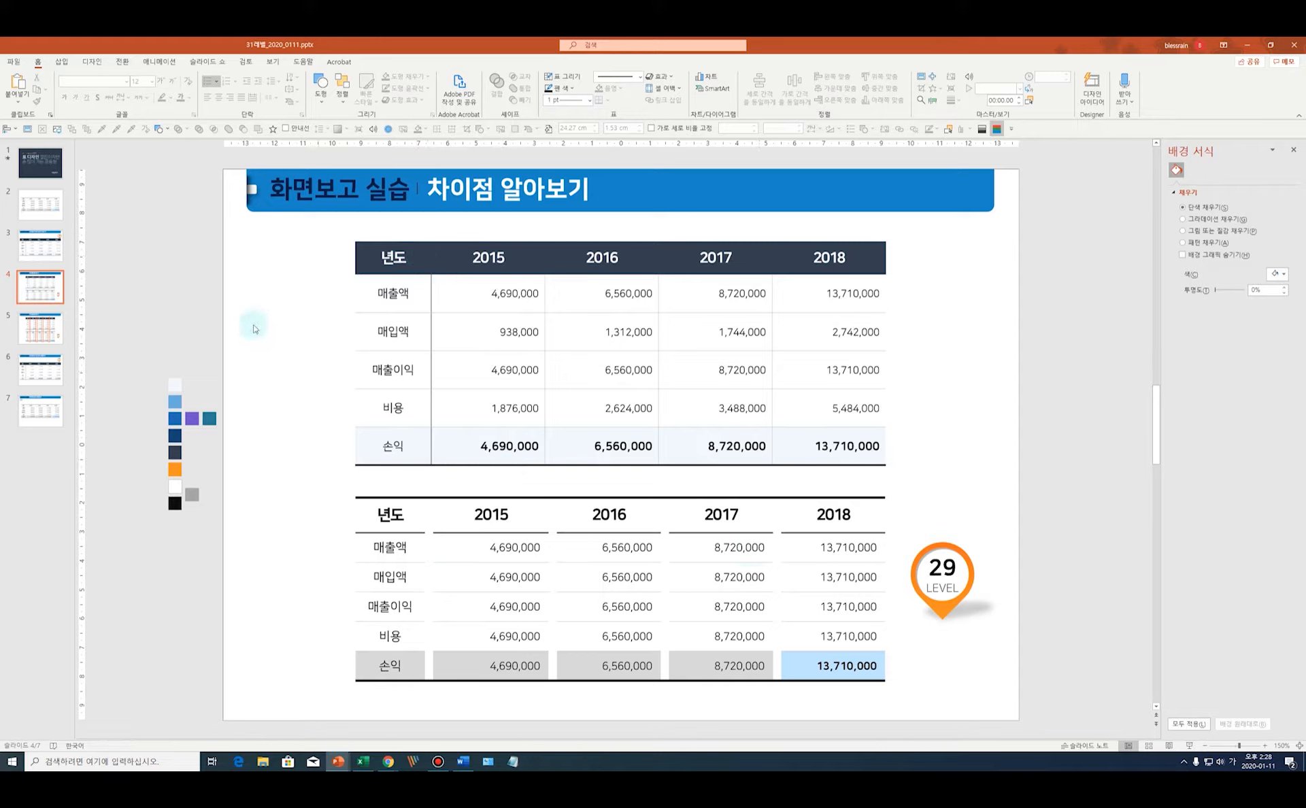
# On the slide about inserting columns, insert four empty columns to the left of the table's 2015 column.
pyautogui.scroll(-1, 210, 301)
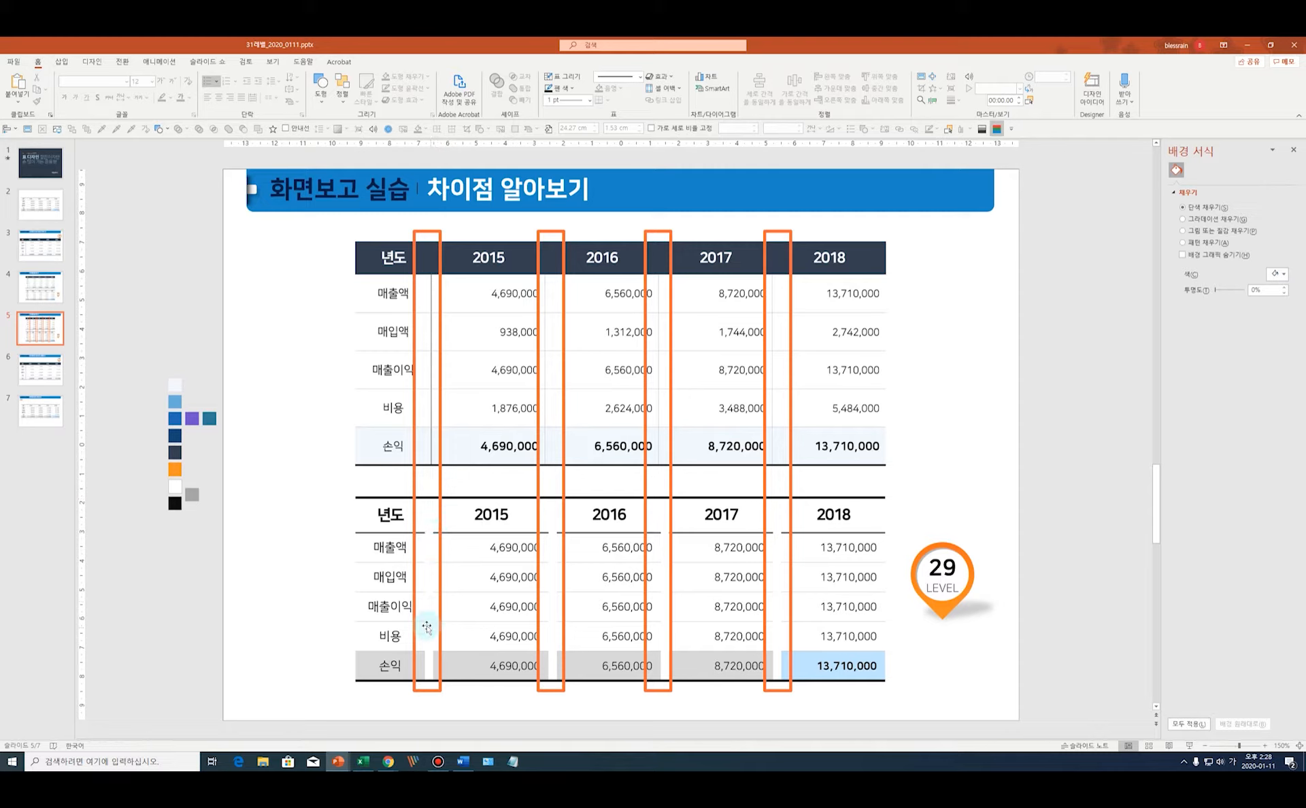
pyautogui.scroll(1, 421, 622)
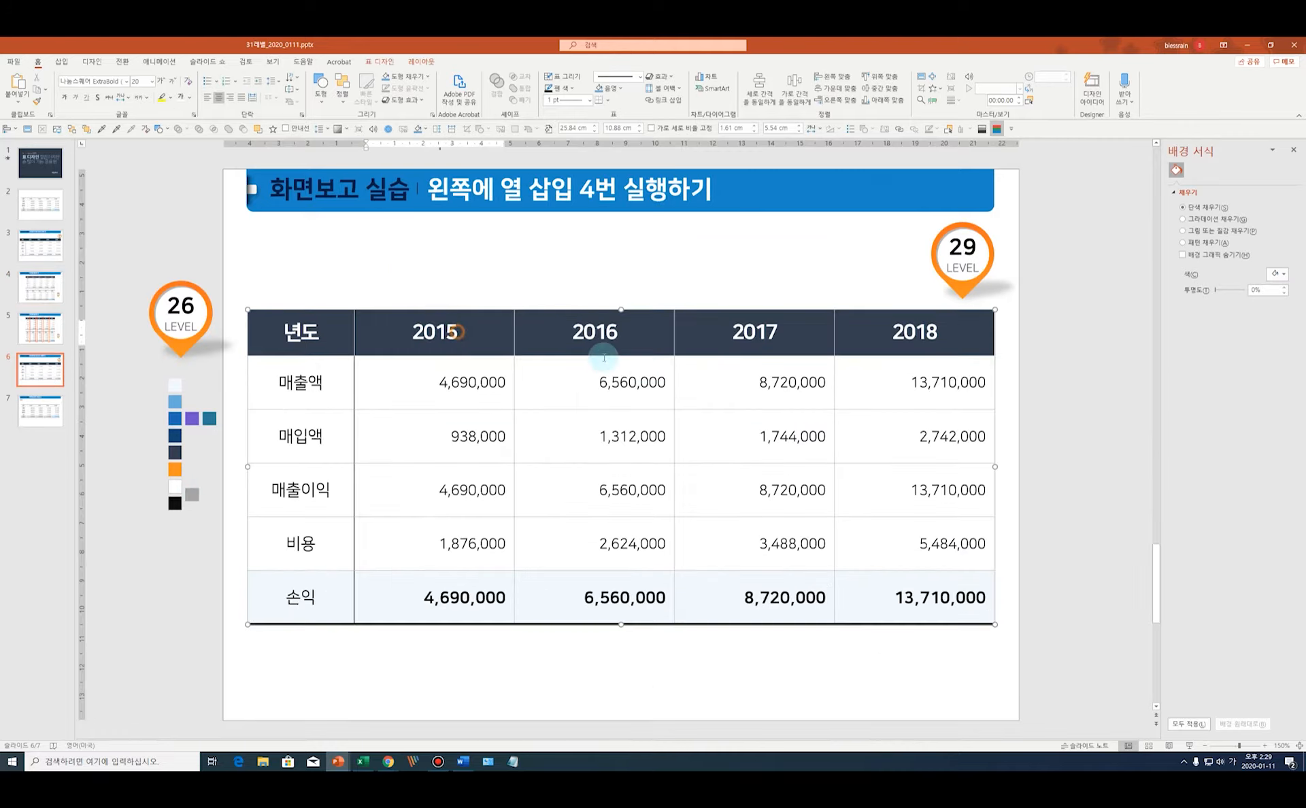
pyautogui.moveTo(408, 383)
pyautogui.mouseDown()
pyautogui.moveTo(863, 504)
pyautogui.moveTo(897, 597)
pyautogui.mouseUp()
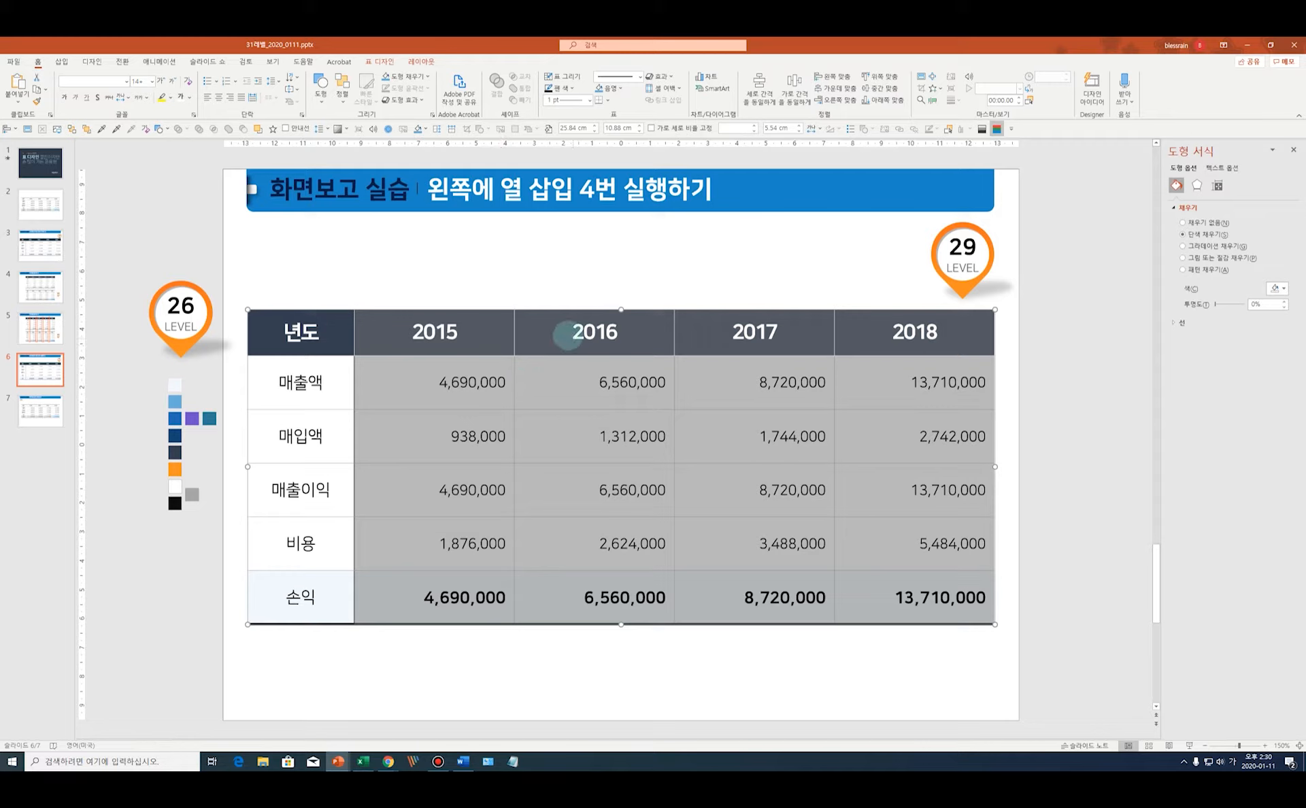
pyautogui.rightClick(562, 334)
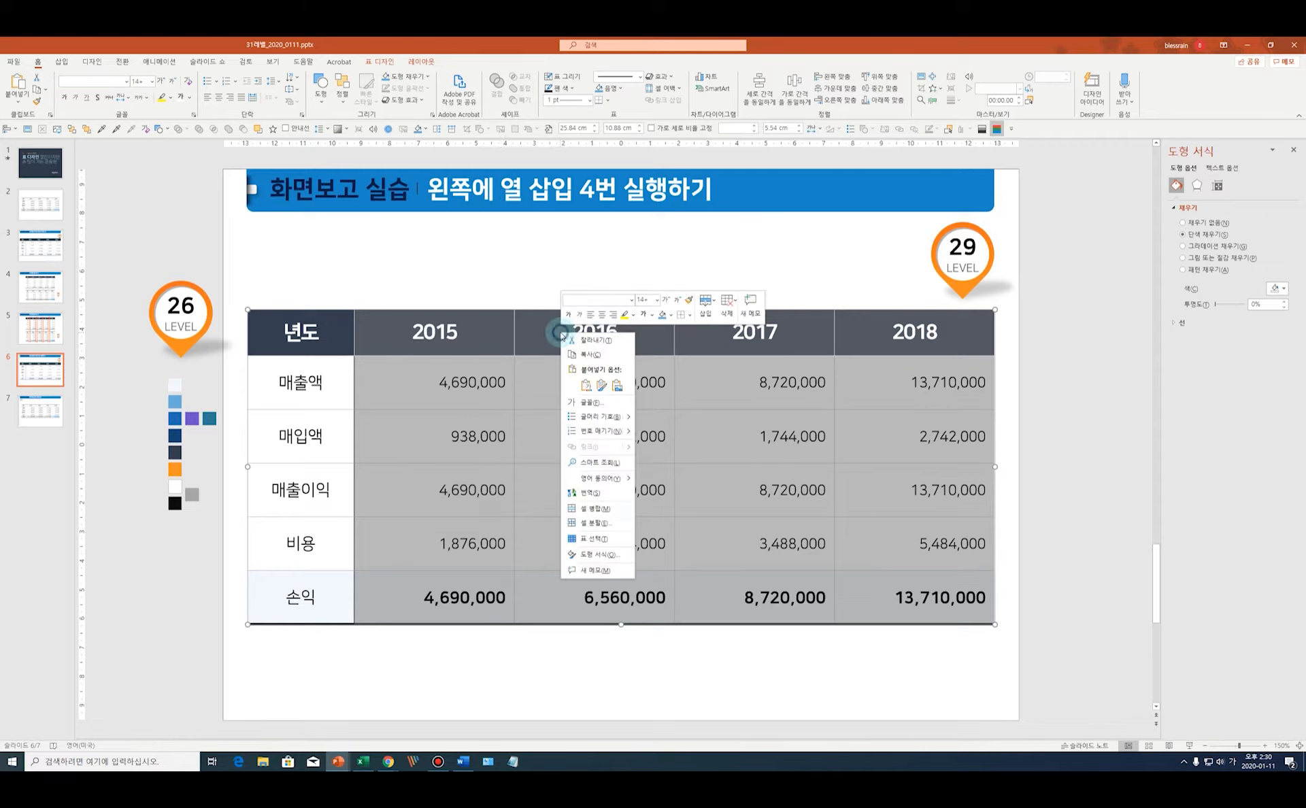
pyautogui.click(706, 304)
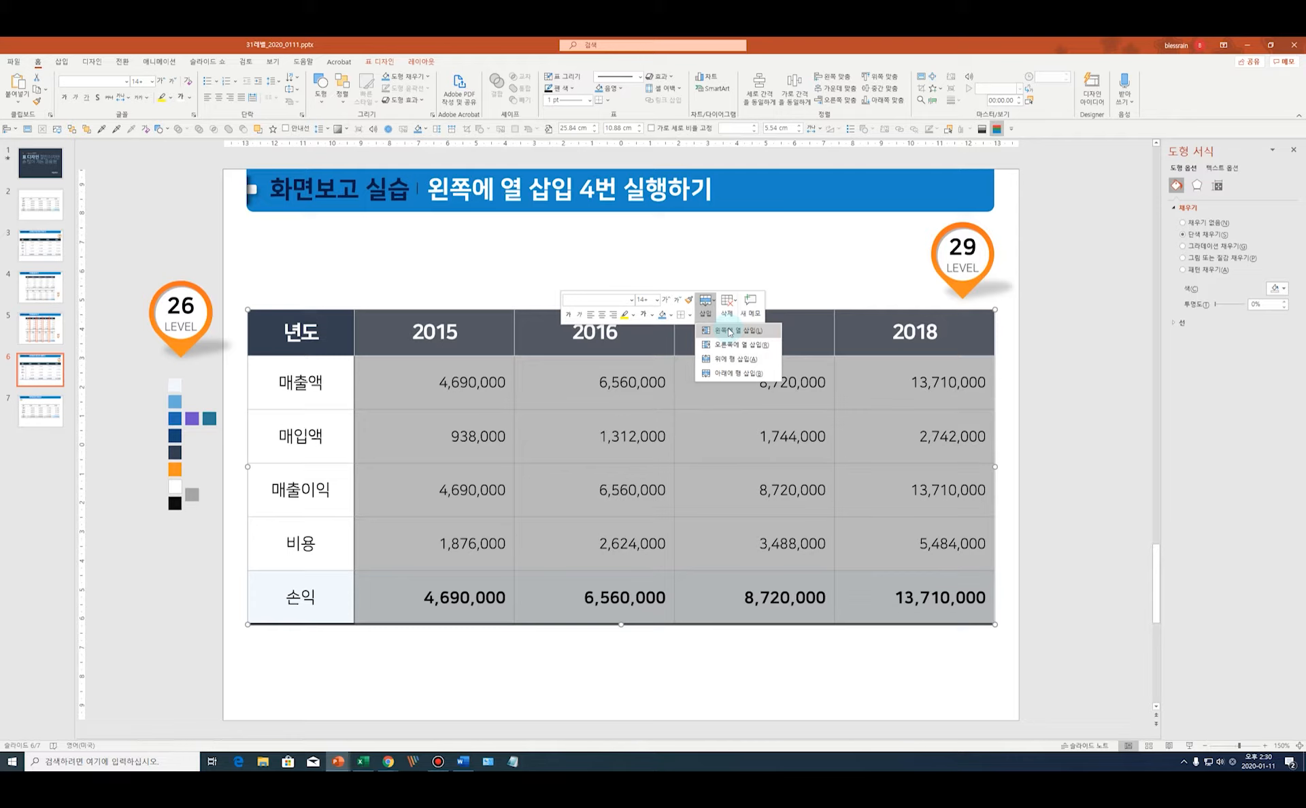
pyautogui.click(729, 332)
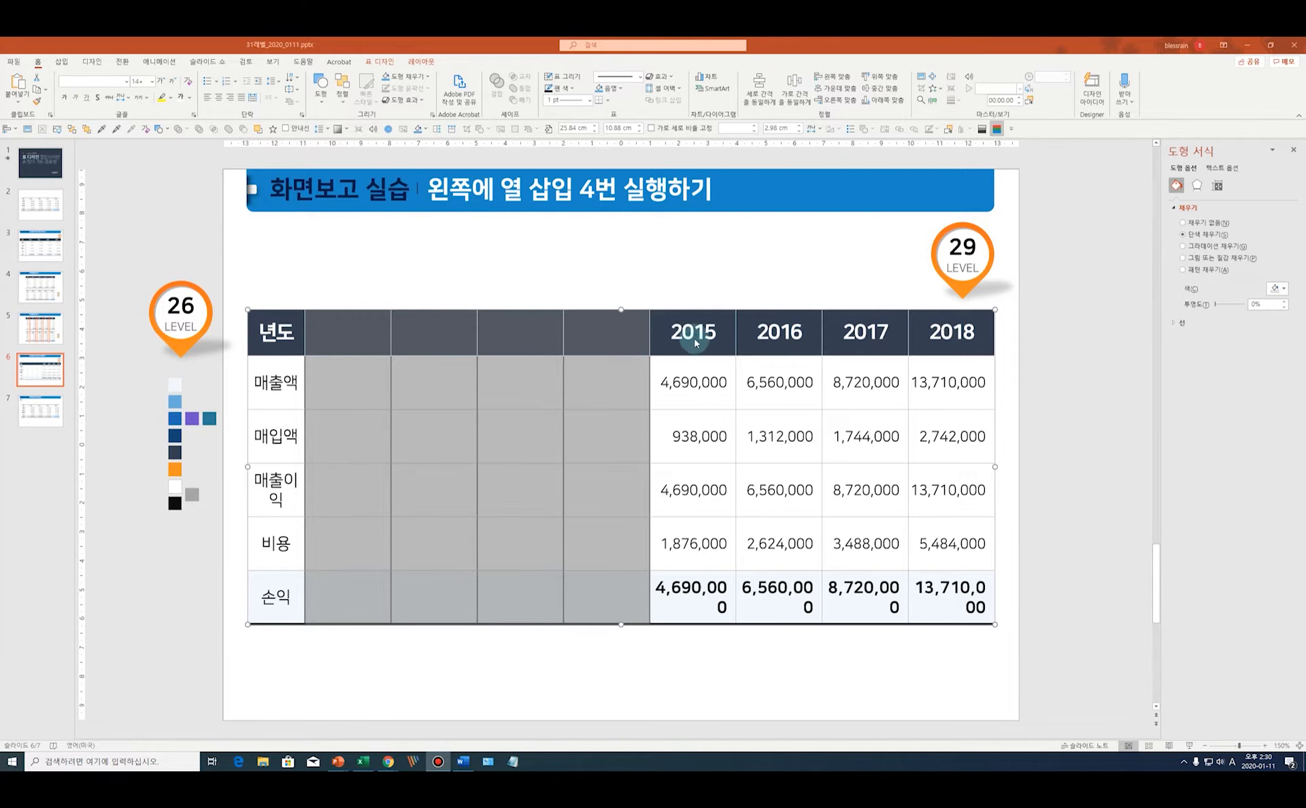
pyautogui.moveTo(704, 334); pyautogui.dragTo(716, 595)
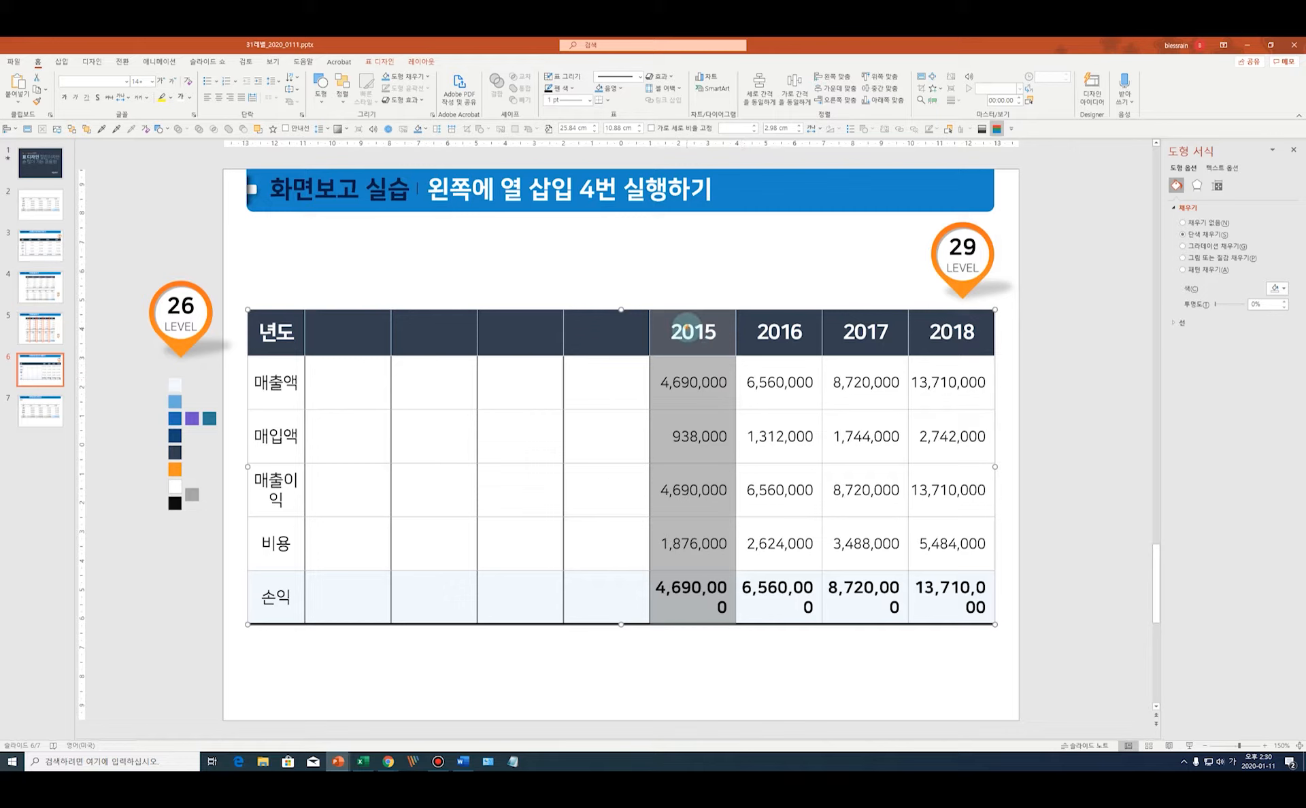
pyautogui.moveTo(595, 494); pyautogui.dragTo(594, 494)
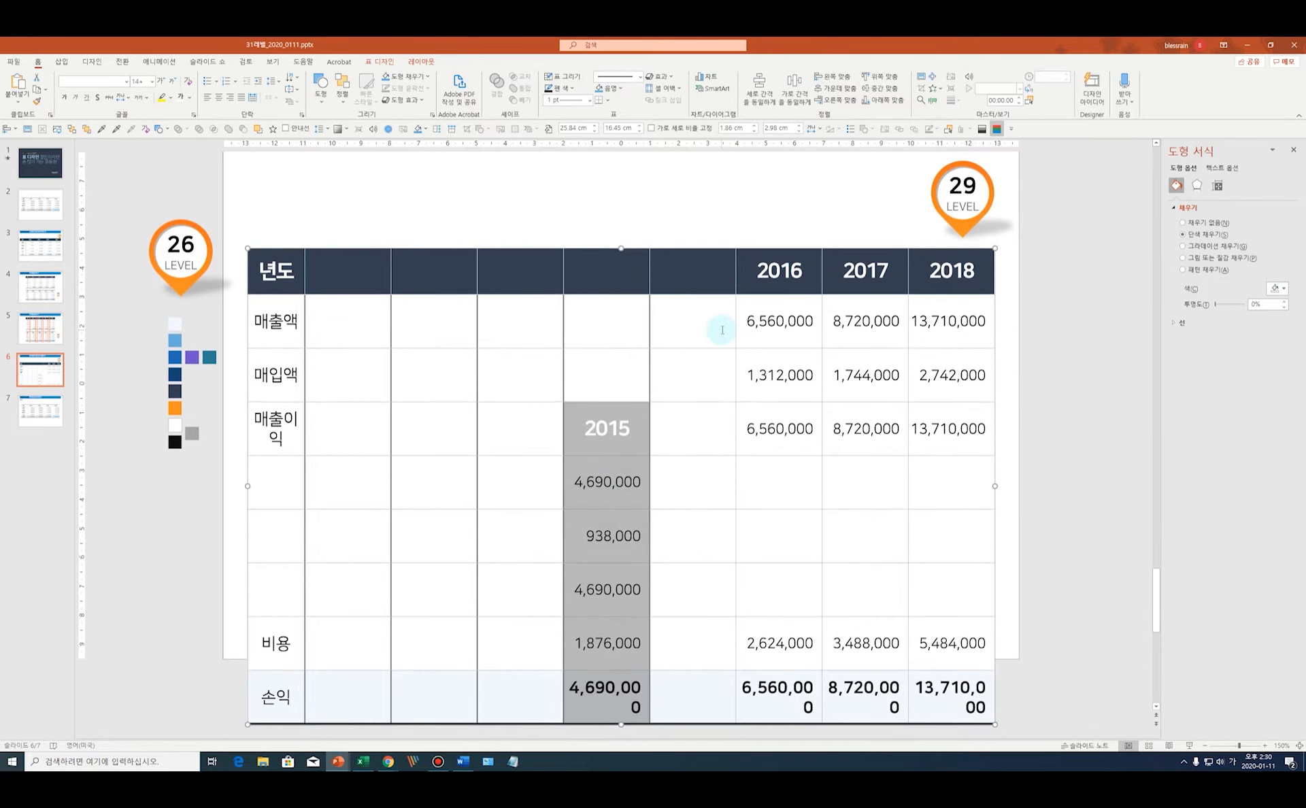
pyautogui.hotkey('ctrl', 'z')
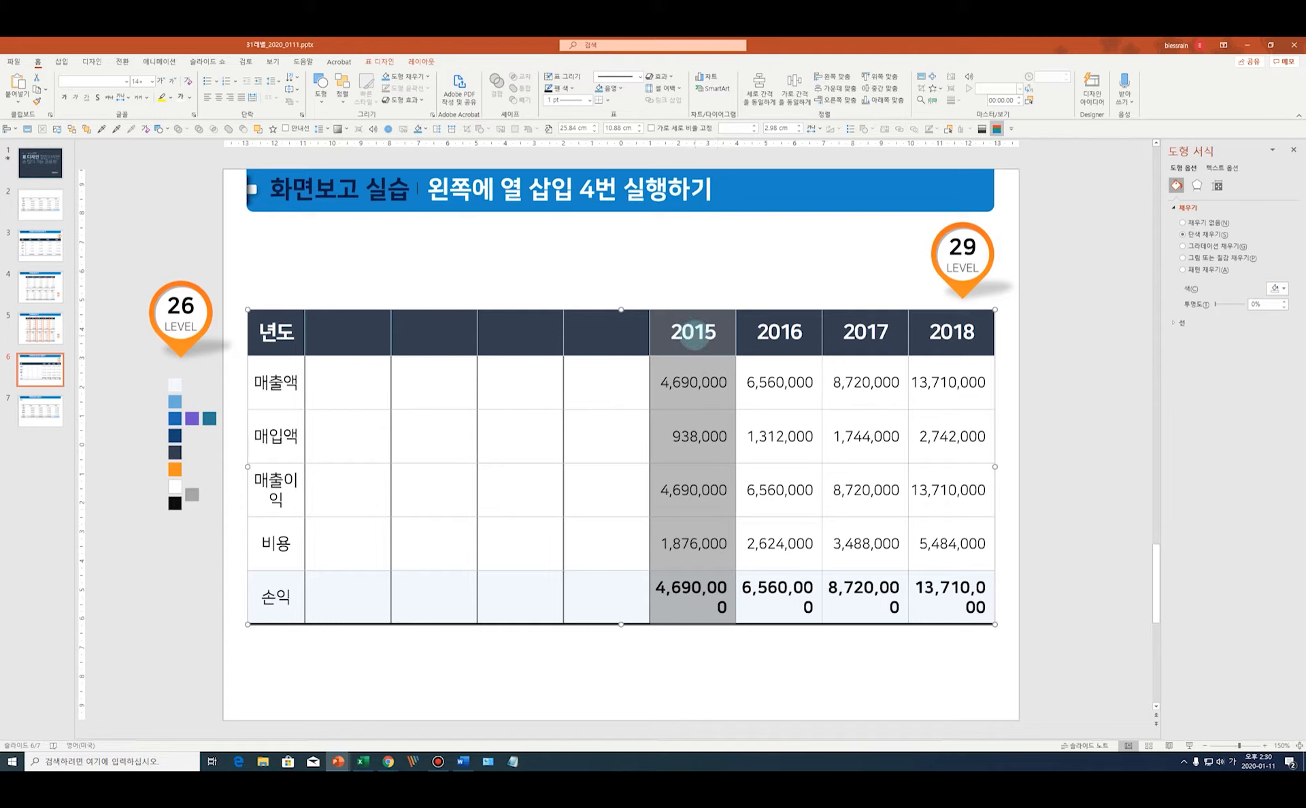
# Move the 2015, 2016 and 2017 columns into the empty columns so that one blank column precedes each year.
pyautogui.click(688, 325)
pyautogui.moveTo(688, 324); pyautogui.dragTo(707, 595)
pyautogui.moveTo(707, 430); pyautogui.dragTo(449, 337)
pyautogui.moveTo(781, 336); pyautogui.dragTo(801, 591)
pyautogui.moveTo(776, 328); pyautogui.dragTo(603, 329)
pyautogui.moveTo(851, 332); pyautogui.dragTo(866, 591)
pyautogui.hotkey('ctrl', 'c')
pyautogui.moveTo(894, 318); pyautogui.dragTo(782, 599)
pyautogui.click(676, 339)
pyautogui.hotkey('ctrl', 'v')
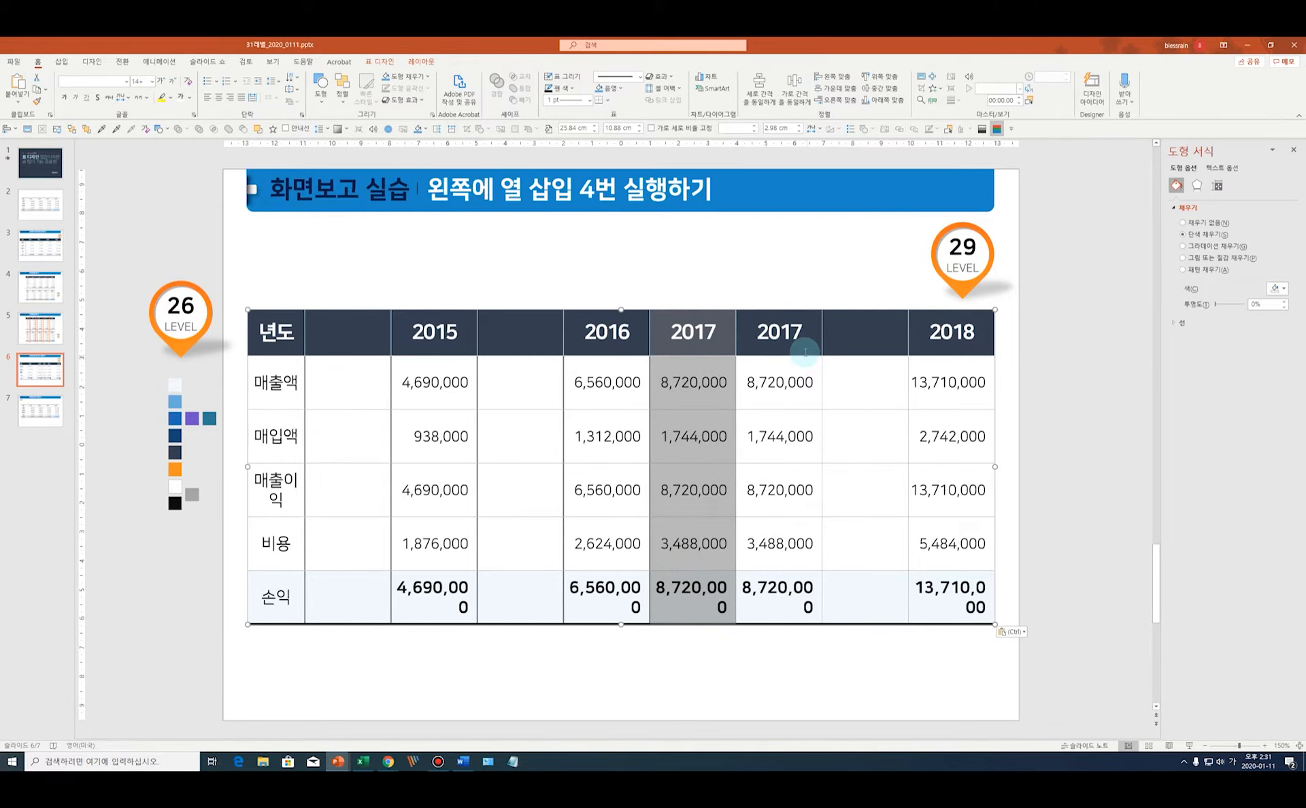
pyautogui.hotkey('ctrl', 'z')
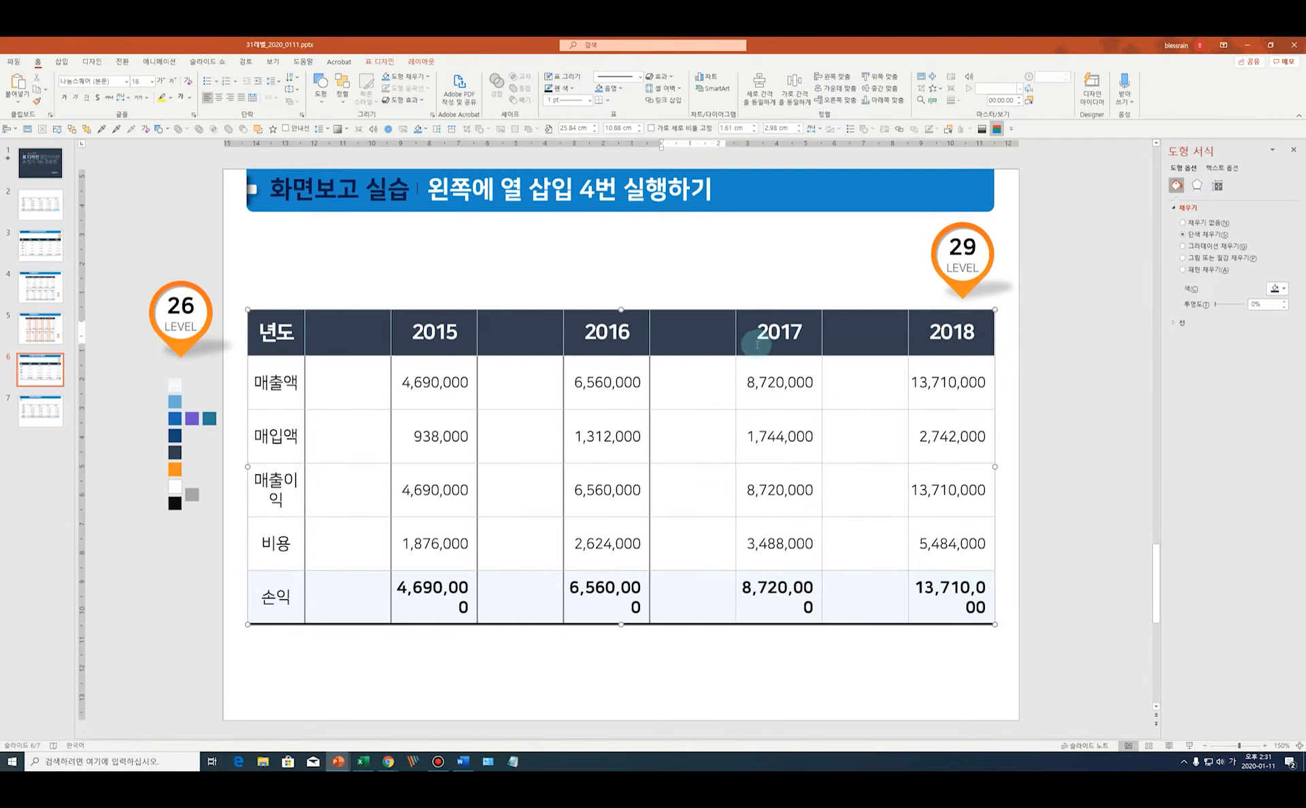
pyautogui.moveTo(762, 337); pyautogui.dragTo(786, 589)
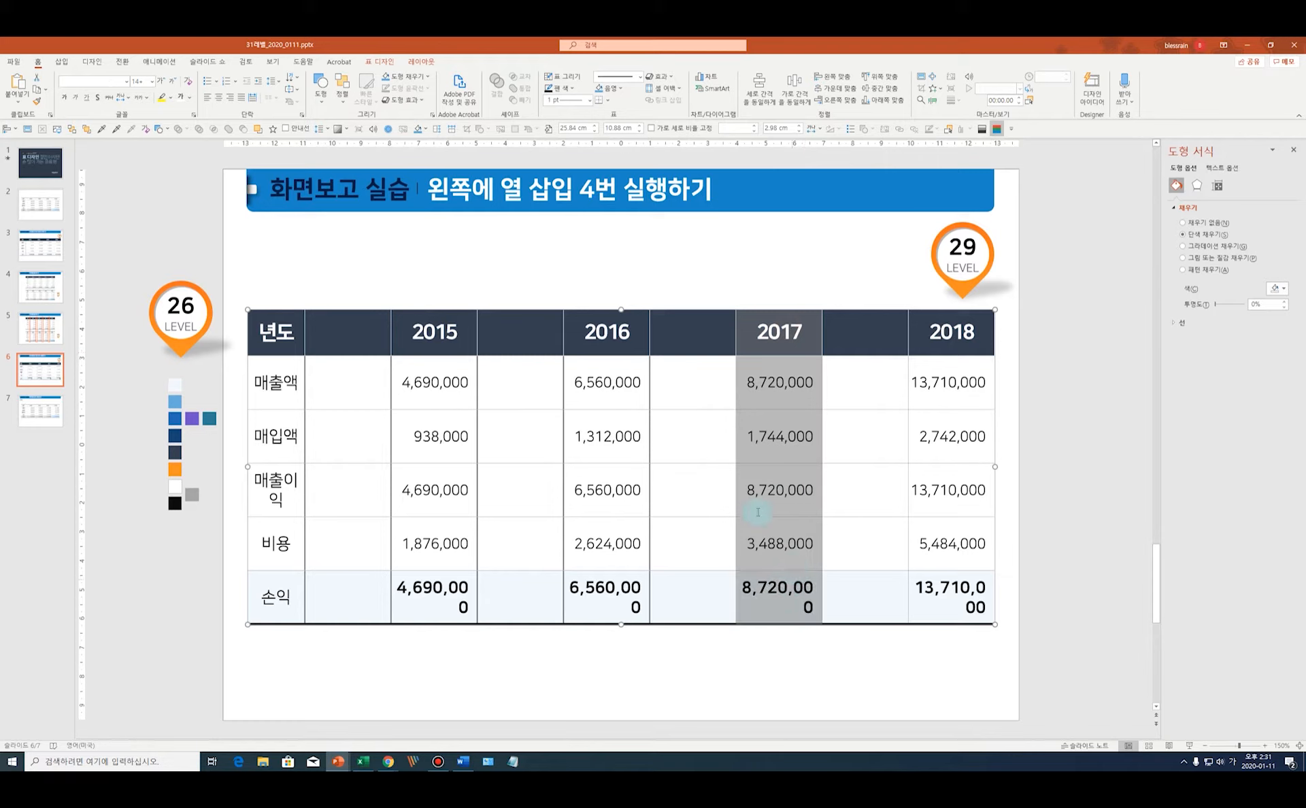
pyautogui.press('BackSpace')
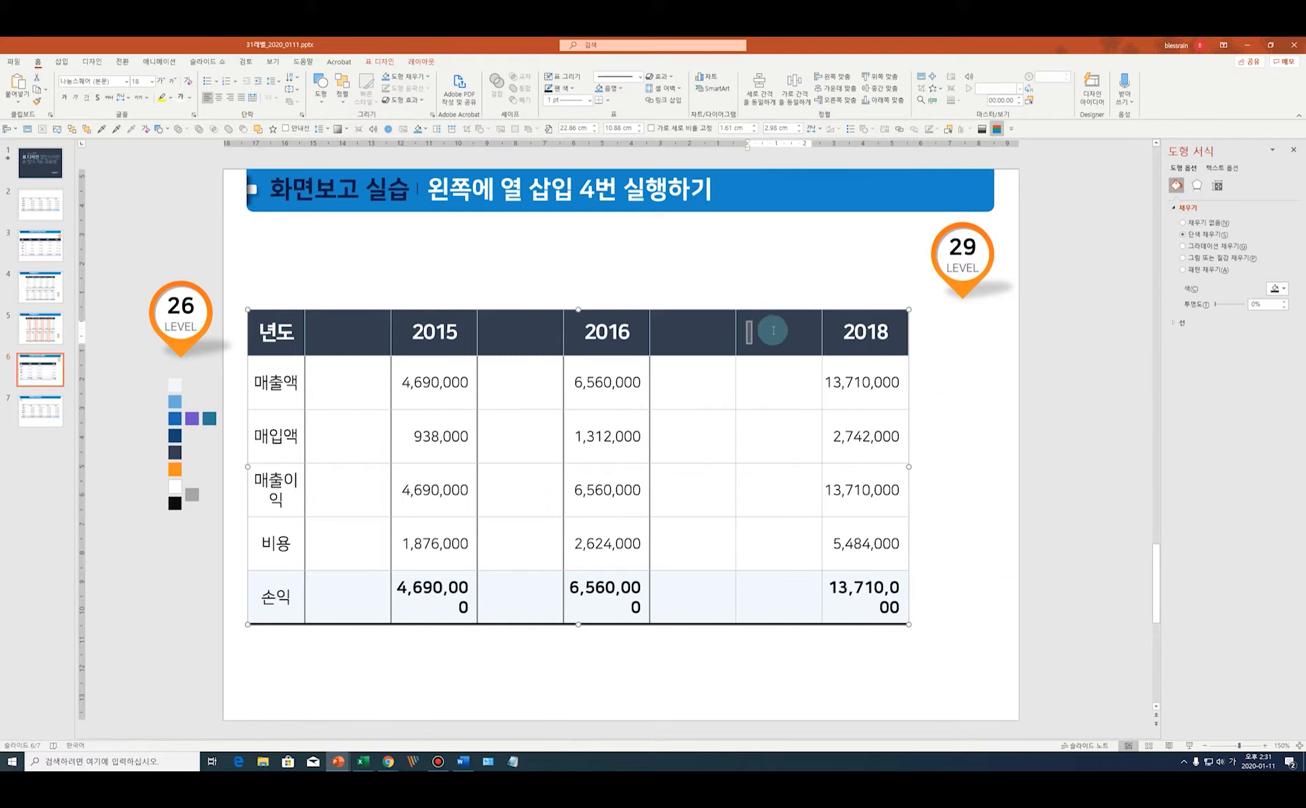
pyautogui.hotkey('ctrl', 'z')
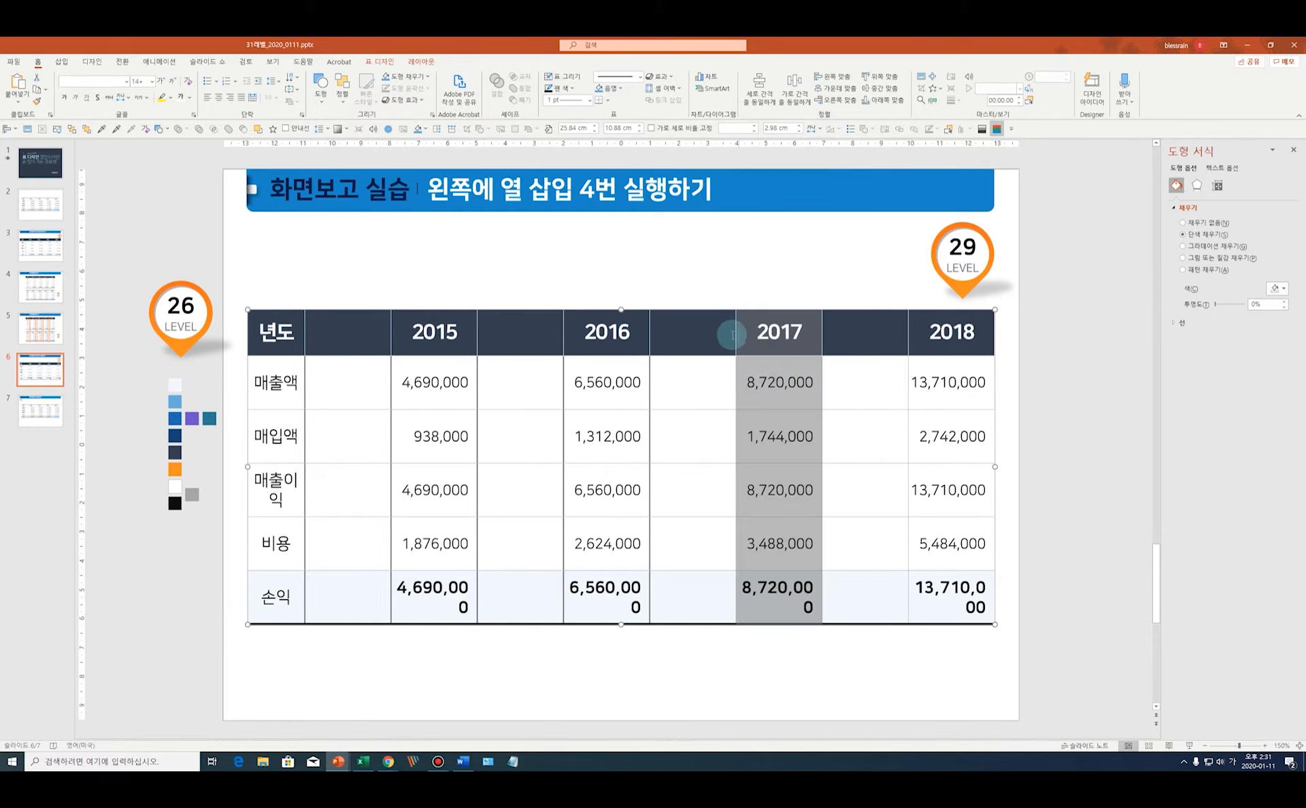
# Set the left, right, top and bottom cell margins of the blank column before 2015 to 0 cm.
pyautogui.click(238, 358)
pyautogui.click(341, 328)
pyautogui.scroll(-1, 387, 267)
pyautogui.scroll(1, 353, 351)
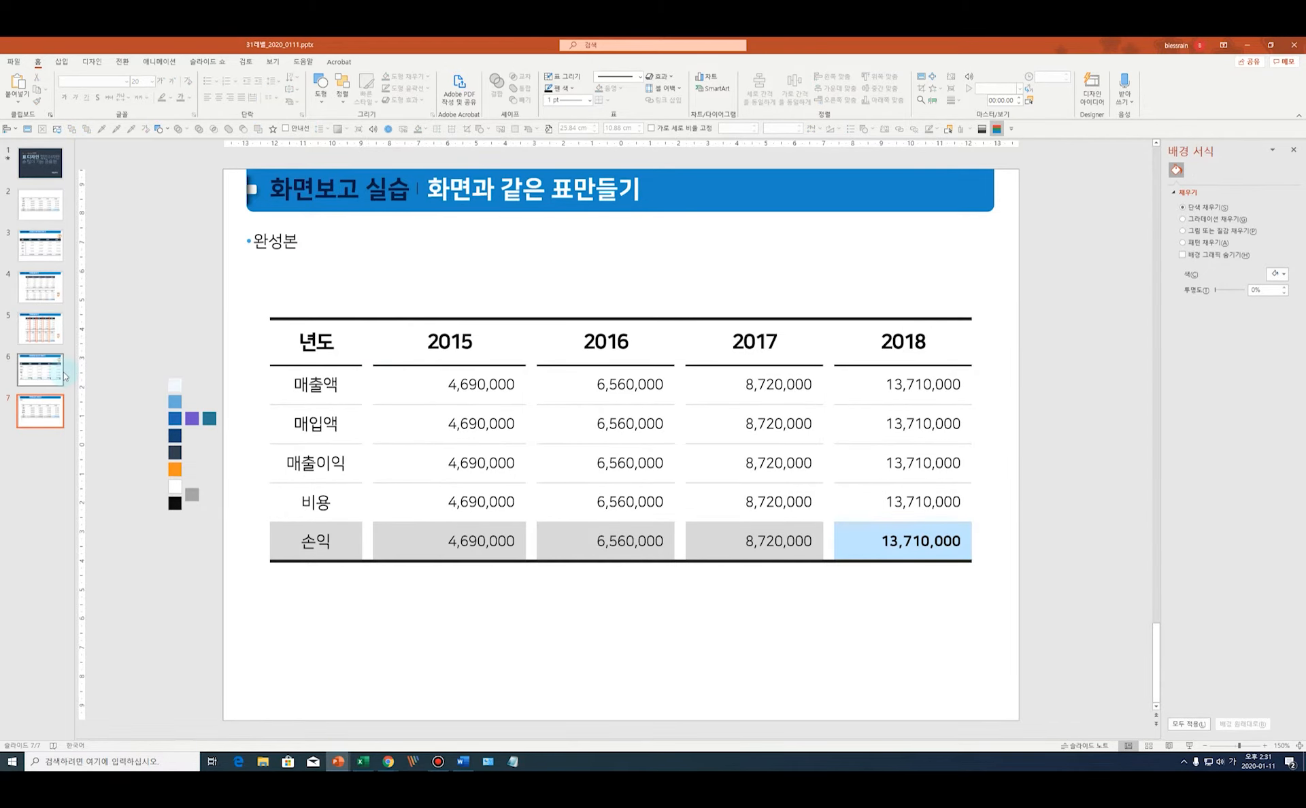
pyautogui.moveTo(361, 612); pyautogui.dragTo(360, 354)
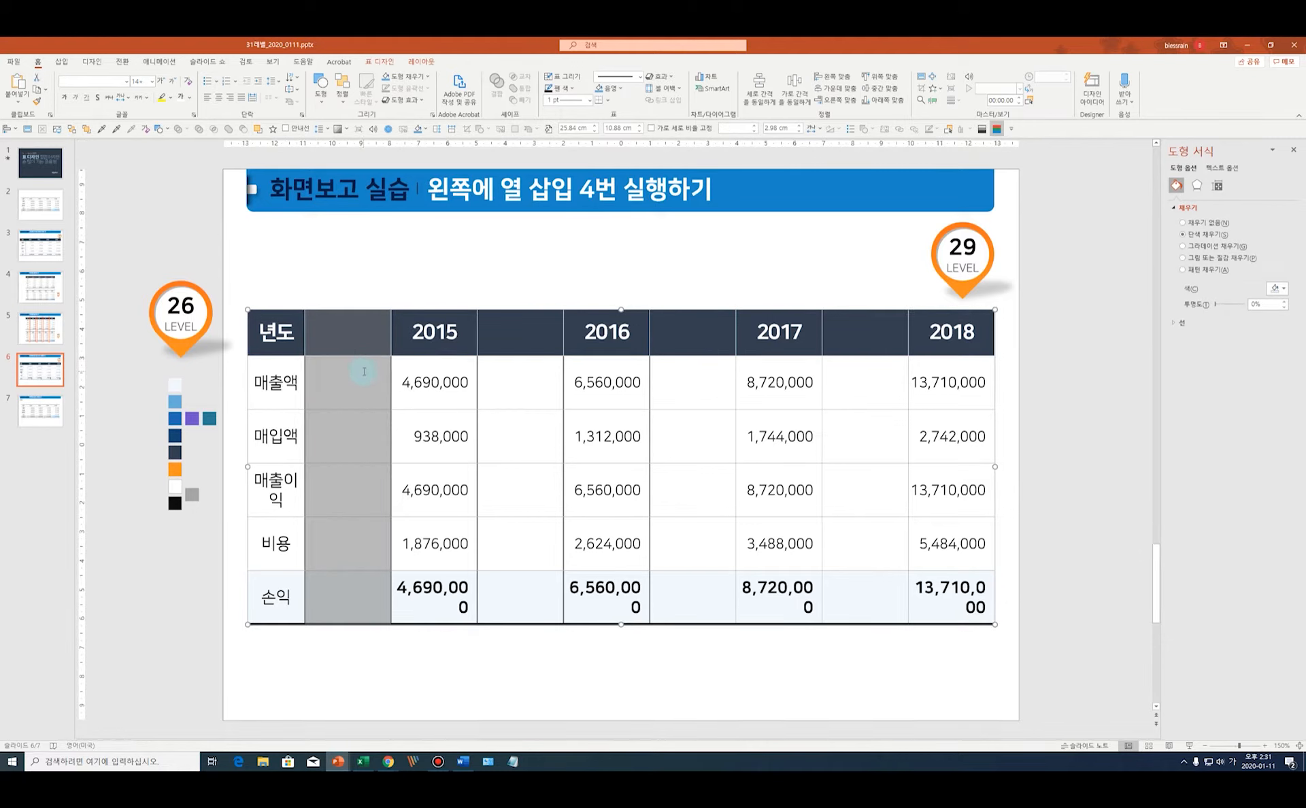
pyautogui.moveTo(343, 331); pyautogui.dragTo(351, 602)
pyautogui.click(1218, 187)
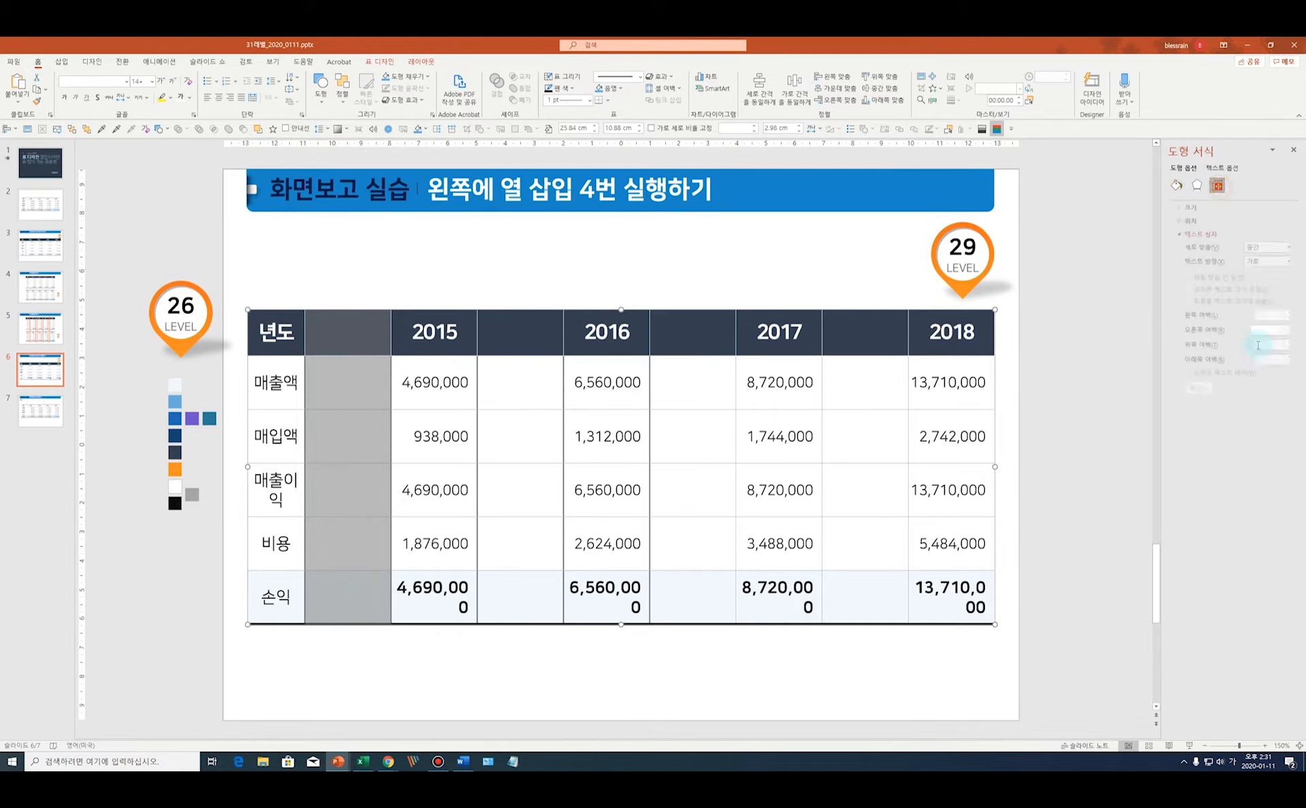
pyautogui.click(1262, 314)
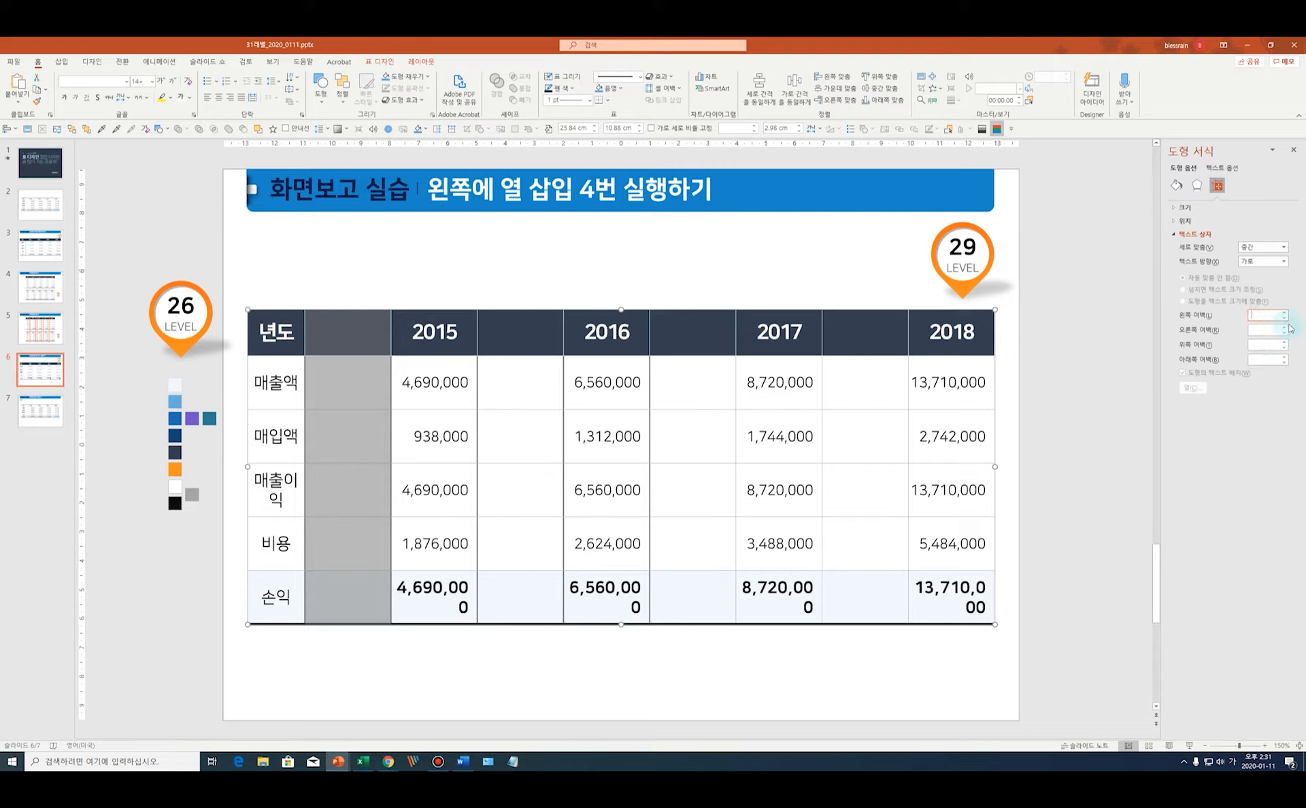
pyautogui.write('0')
pyautogui.press('Tab')
pyautogui.write('0')
pyautogui.press('Tab')
pyautogui.write('0')
pyautogui.press('Tab')
pyautogui.write('0')
pyautogui.click(1176, 186)
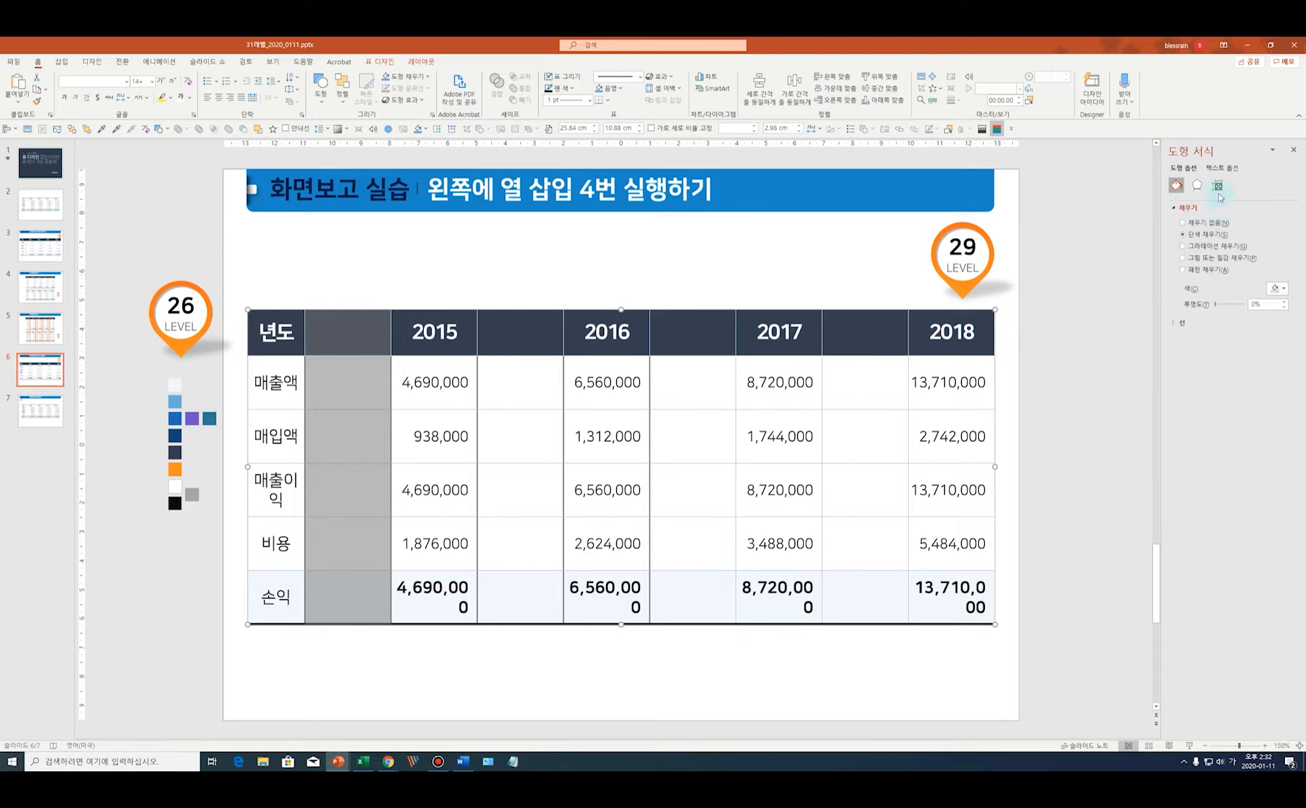
pyautogui.click(1218, 188)
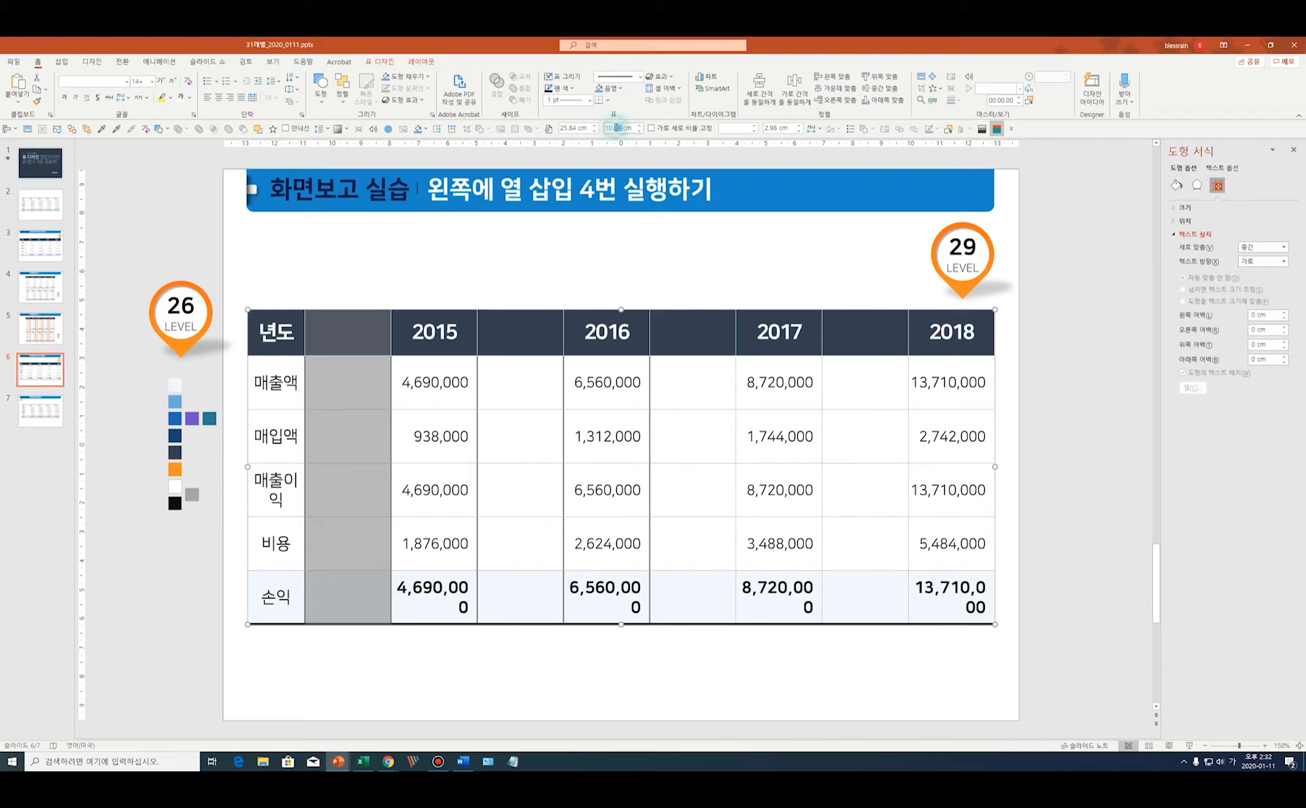
# Set the width of the blank column before 2015 to 0.1 cm.
pyautogui.click(421, 62)
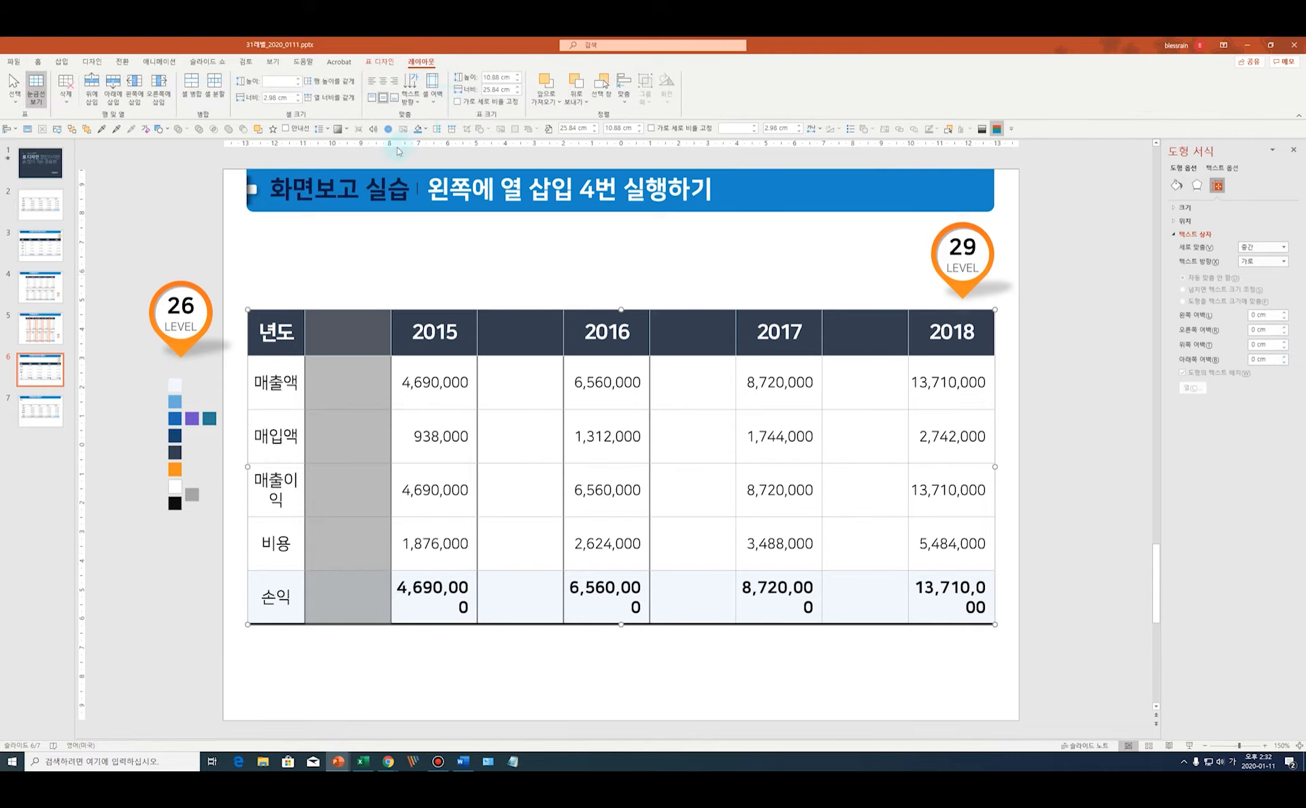
pyautogui.click(362, 379)
pyautogui.click(275, 99)
pyautogui.doubleClick(275, 98)
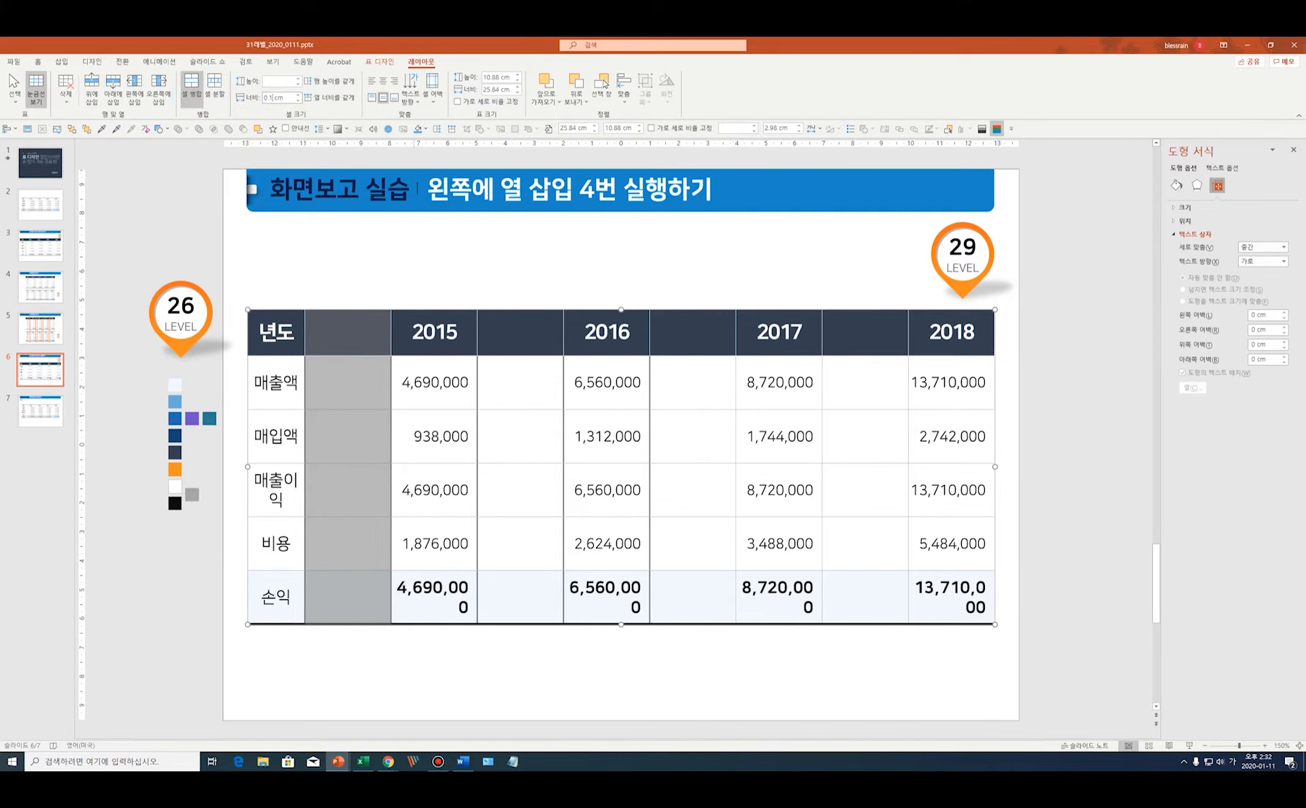
pyautogui.click(189, 97)
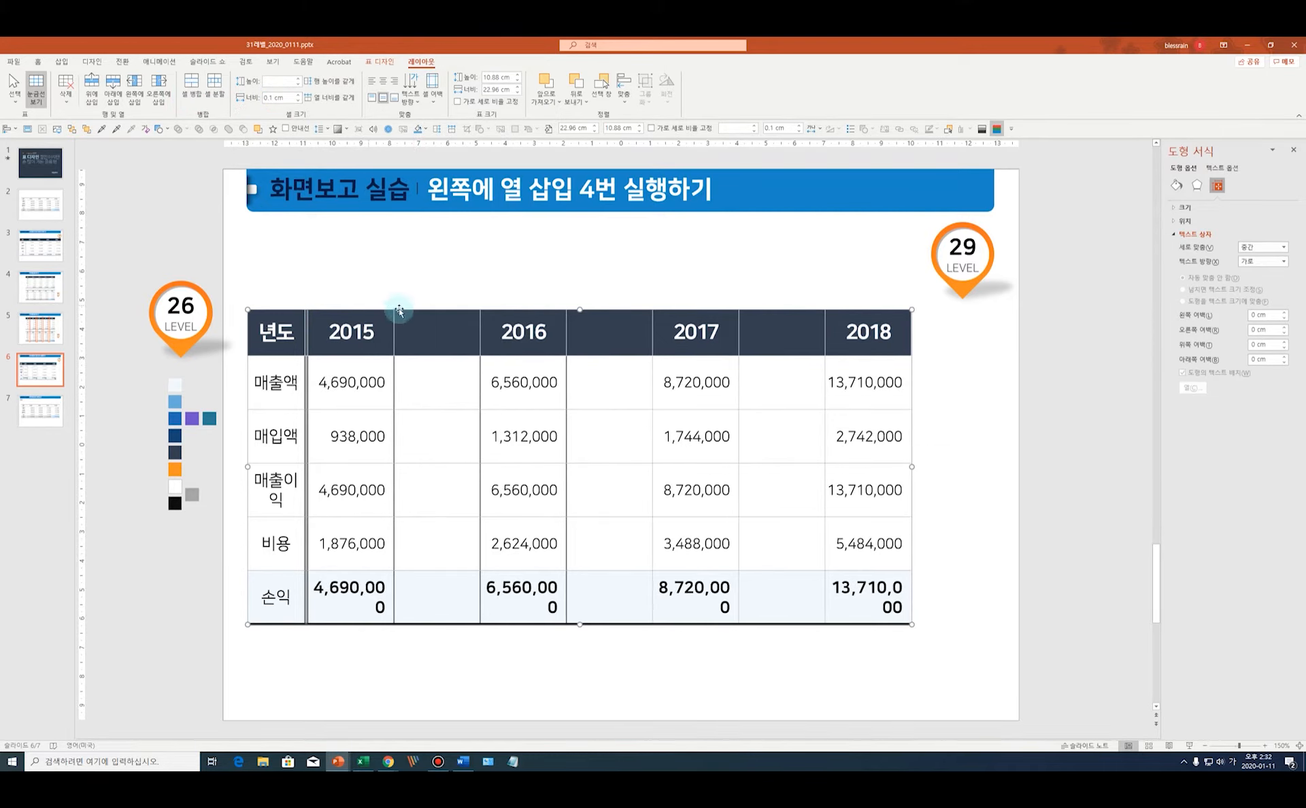
# Give the blank column between 2015 and 2016 left and right margins of 0 cm and a width of 0.1 cm.
pyautogui.click(445, 351)
pyautogui.moveTo(445, 352); pyautogui.dragTo(444, 607)
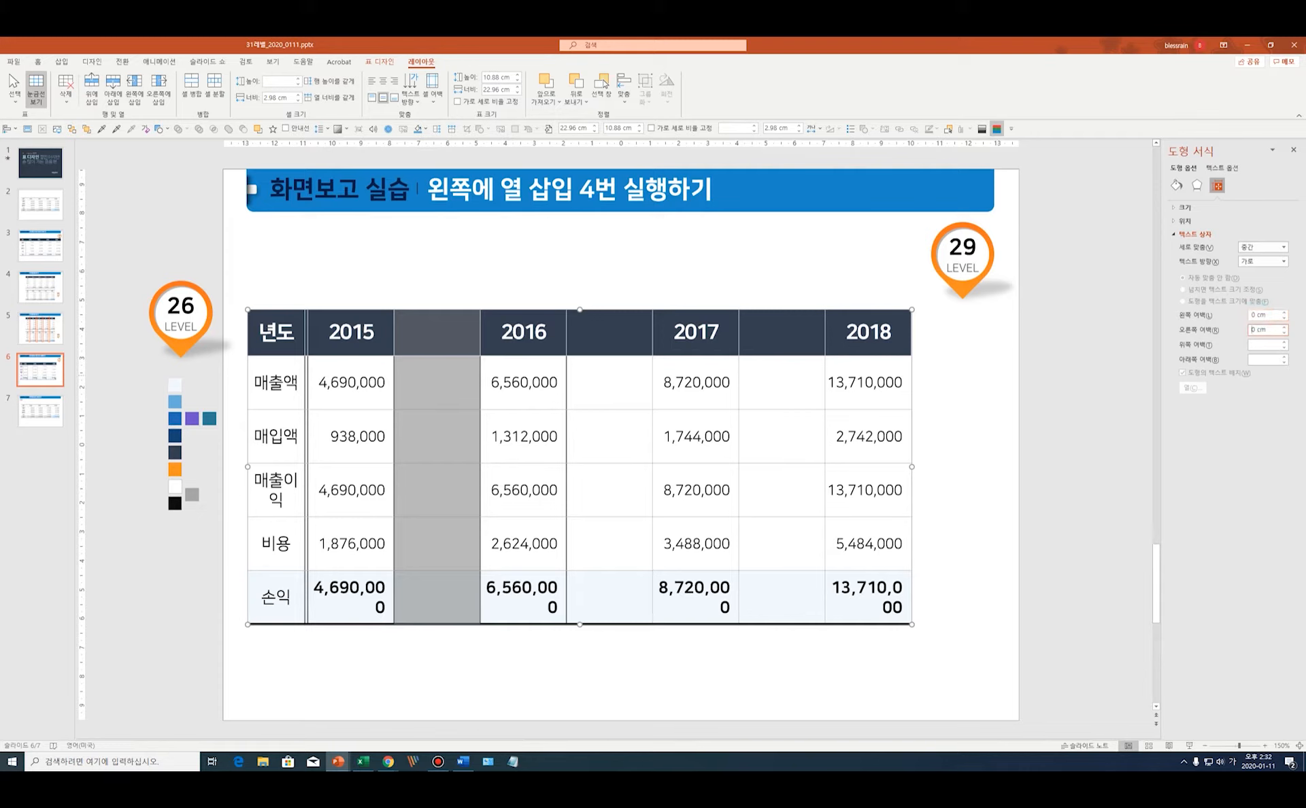
pyautogui.click(514, 245)
pyautogui.click(432, 331)
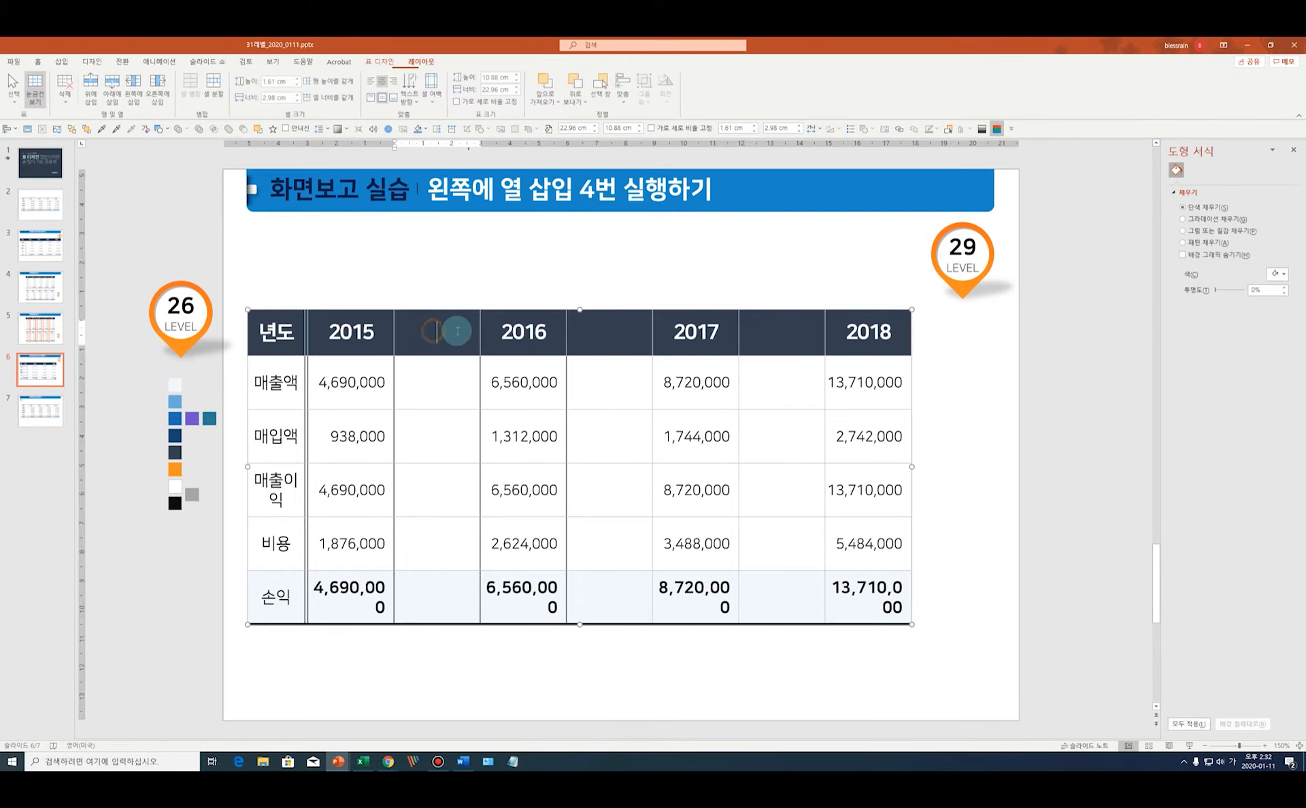
pyautogui.click(271, 98)
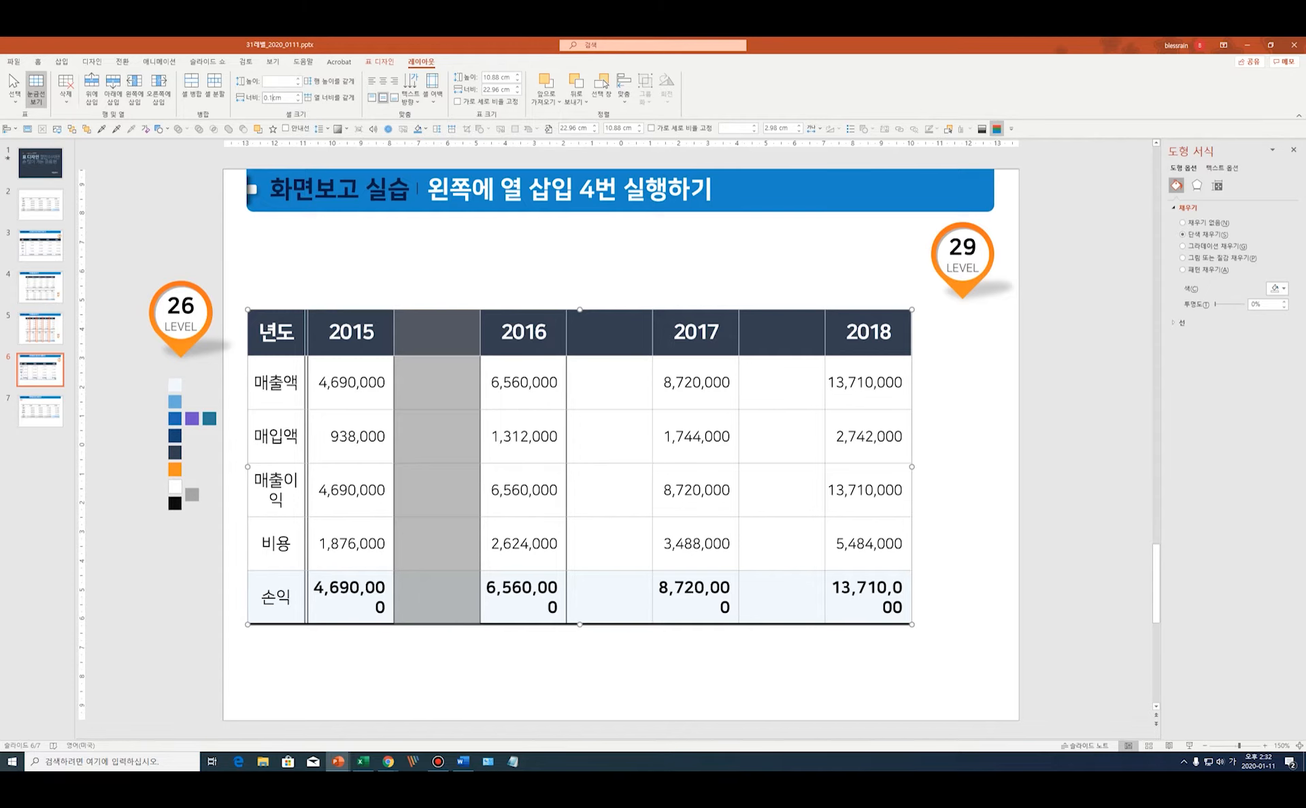
pyautogui.press('Return')
# Set the left and right cell margins of the blank column between 2016 and 2017 to 0 cm and narrow the column.
pyautogui.click(525, 329)
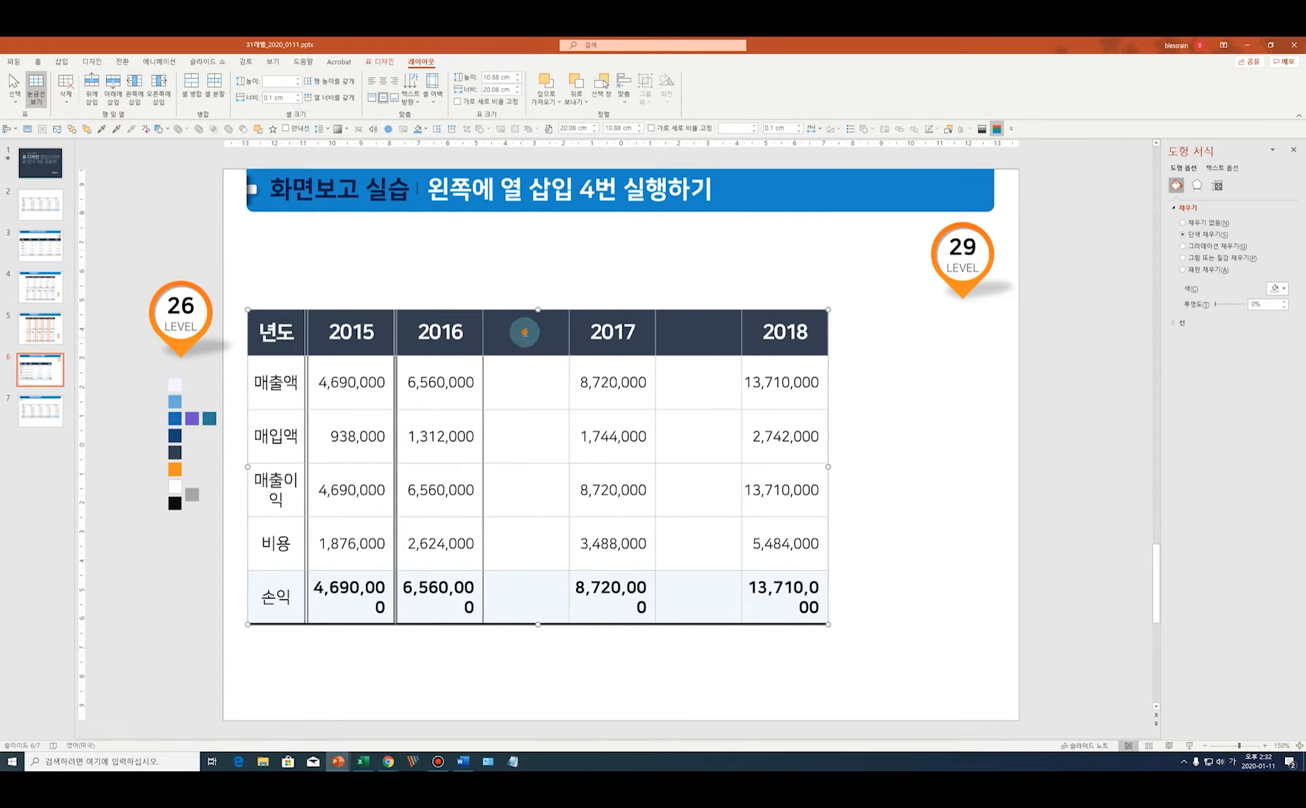
pyautogui.keyDown('shift'); pyautogui.click(524, 584); pyautogui.keyUp('shift')
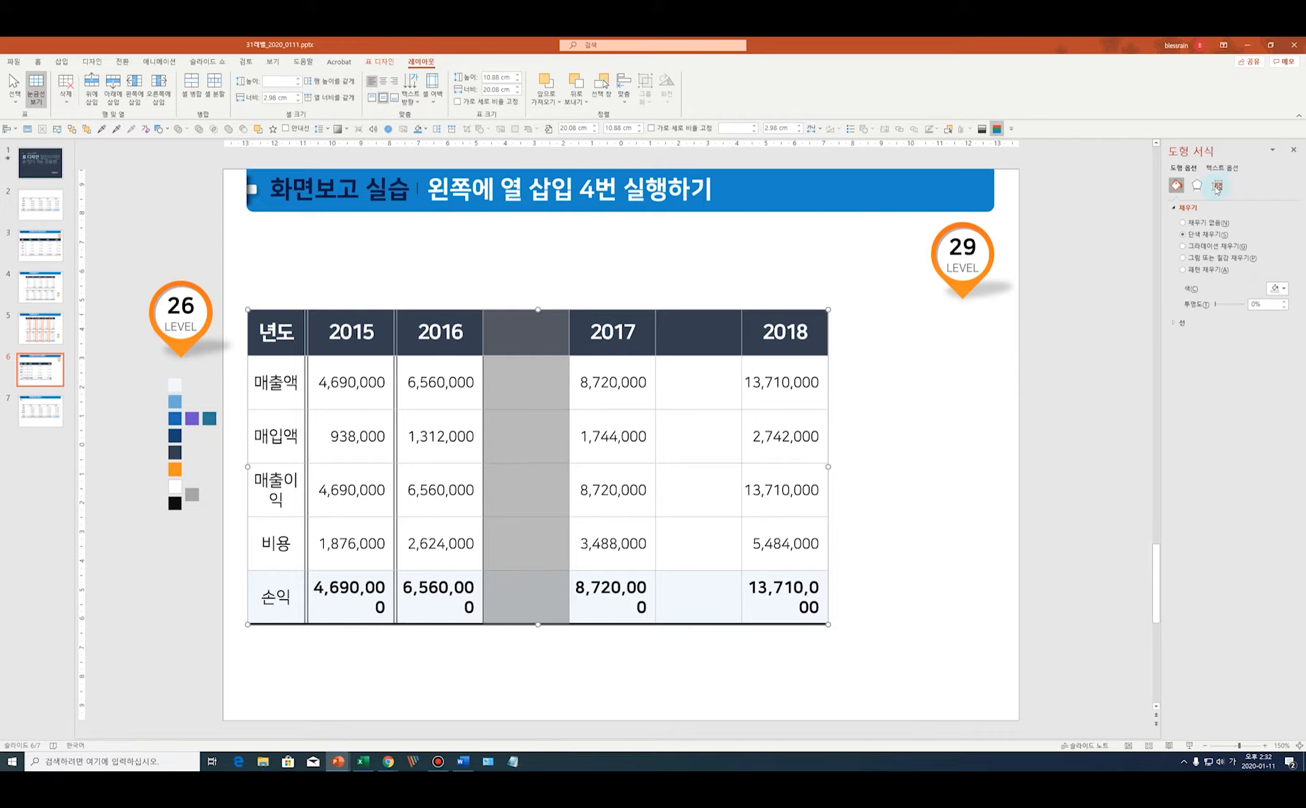
pyautogui.click(1217, 186)
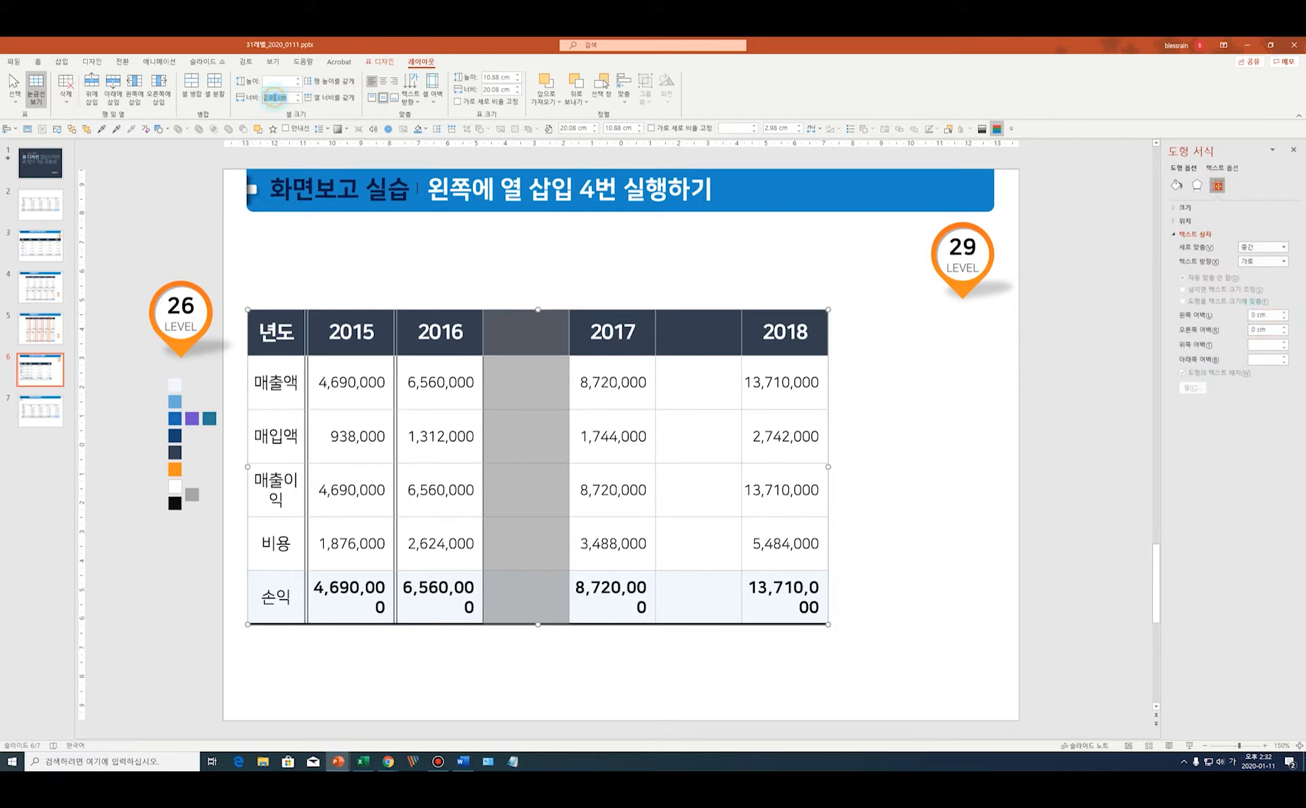
pyautogui.write('0')
pyautogui.press('Return')
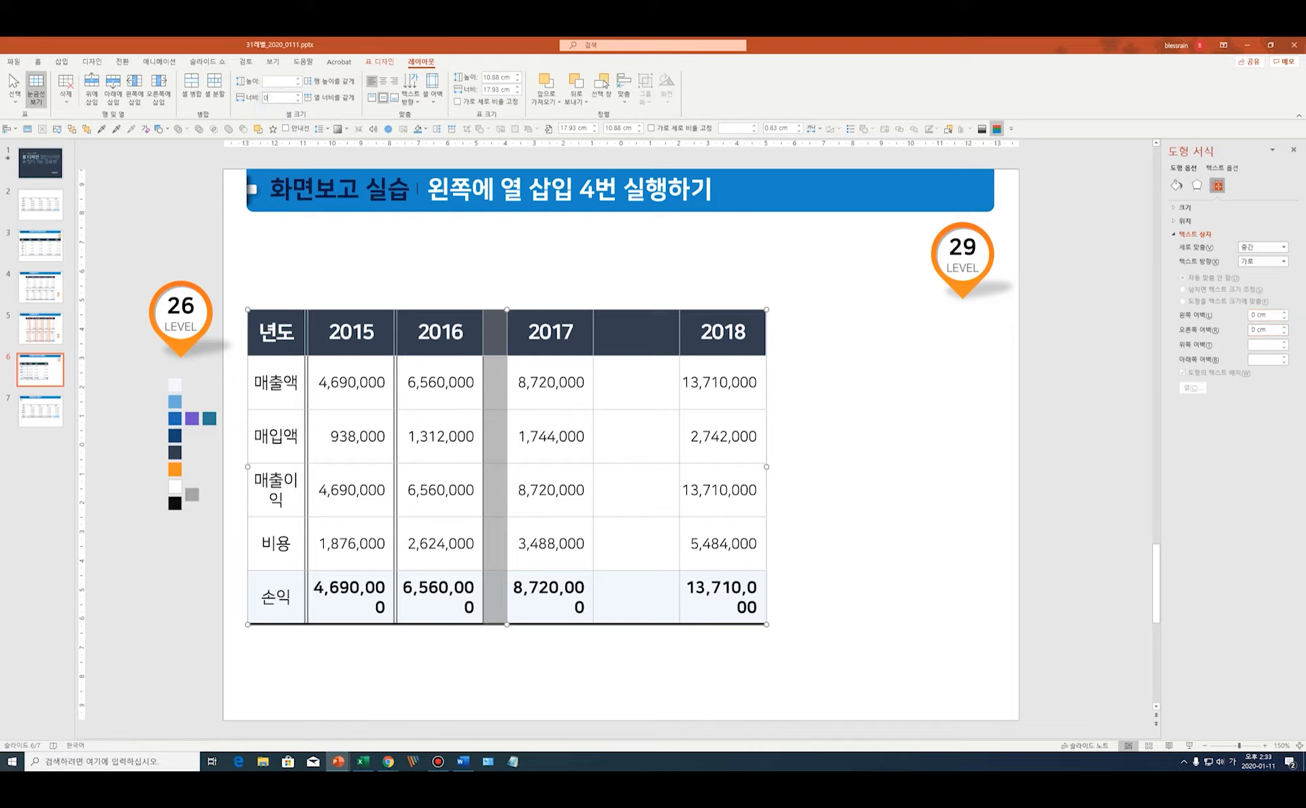
# Set all cell margins of the blank column before 2017 to 0 cm and its width to 0.1 cm.
pyautogui.click(275, 98)
pyautogui.click(1265, 315)
pyautogui.press('Tab')
pyautogui.write('0')
pyautogui.moveTo(498, 330); pyautogui.dragTo(498, 597)
pyautogui.click(1265, 314)
pyautogui.write('0')
pyautogui.press('Tab')
pyautogui.click(492, 330)
pyautogui.moveTo(504, 413); pyautogui.dragTo(494, 600)
pyautogui.write('0.1')
pyautogui.press('Return')
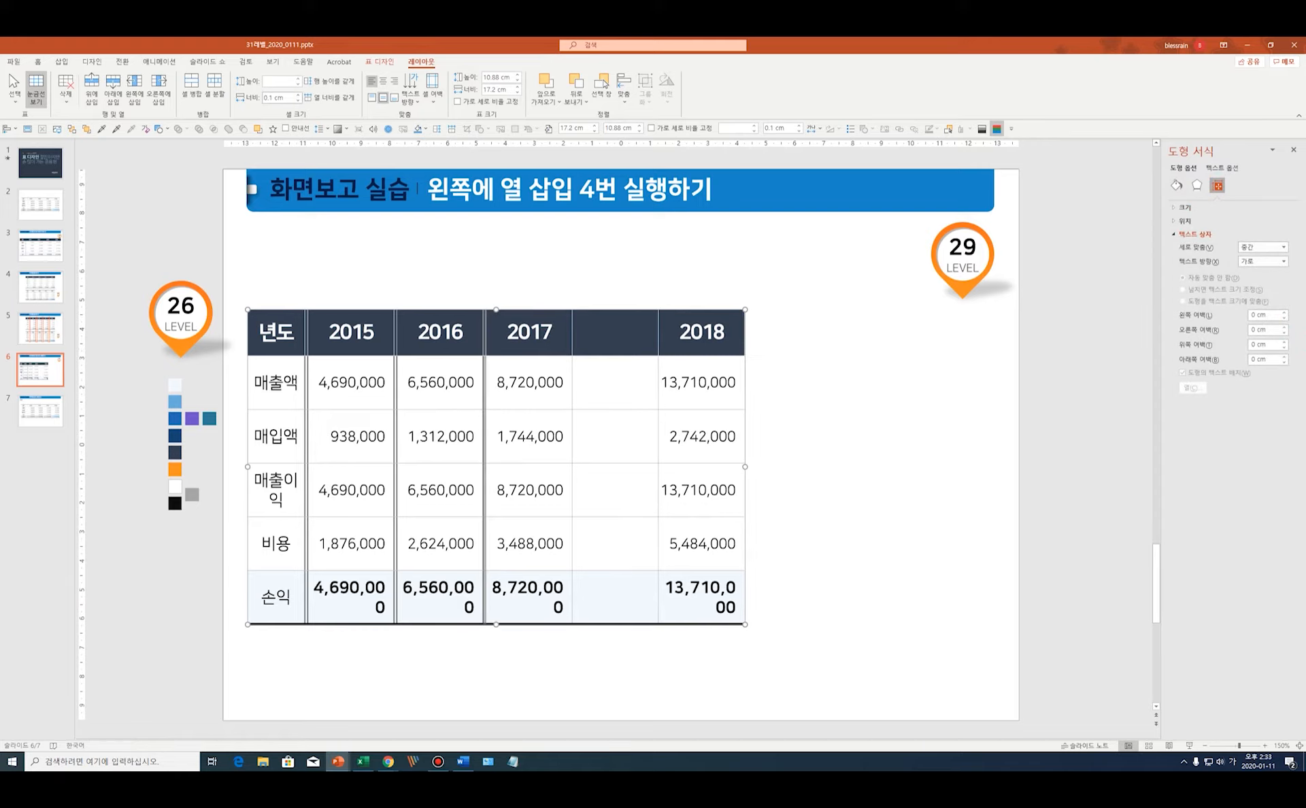
# Give the blank column between 2017 and 2018 left and right margins of 0 cm and a width of 0.1 cm.
pyautogui.moveTo(632, 330); pyautogui.dragTo(616, 595)
pyautogui.click(1262, 316)
pyautogui.write('0')
pyautogui.press('Tab')
pyautogui.write('0')
pyautogui.click(275, 98)
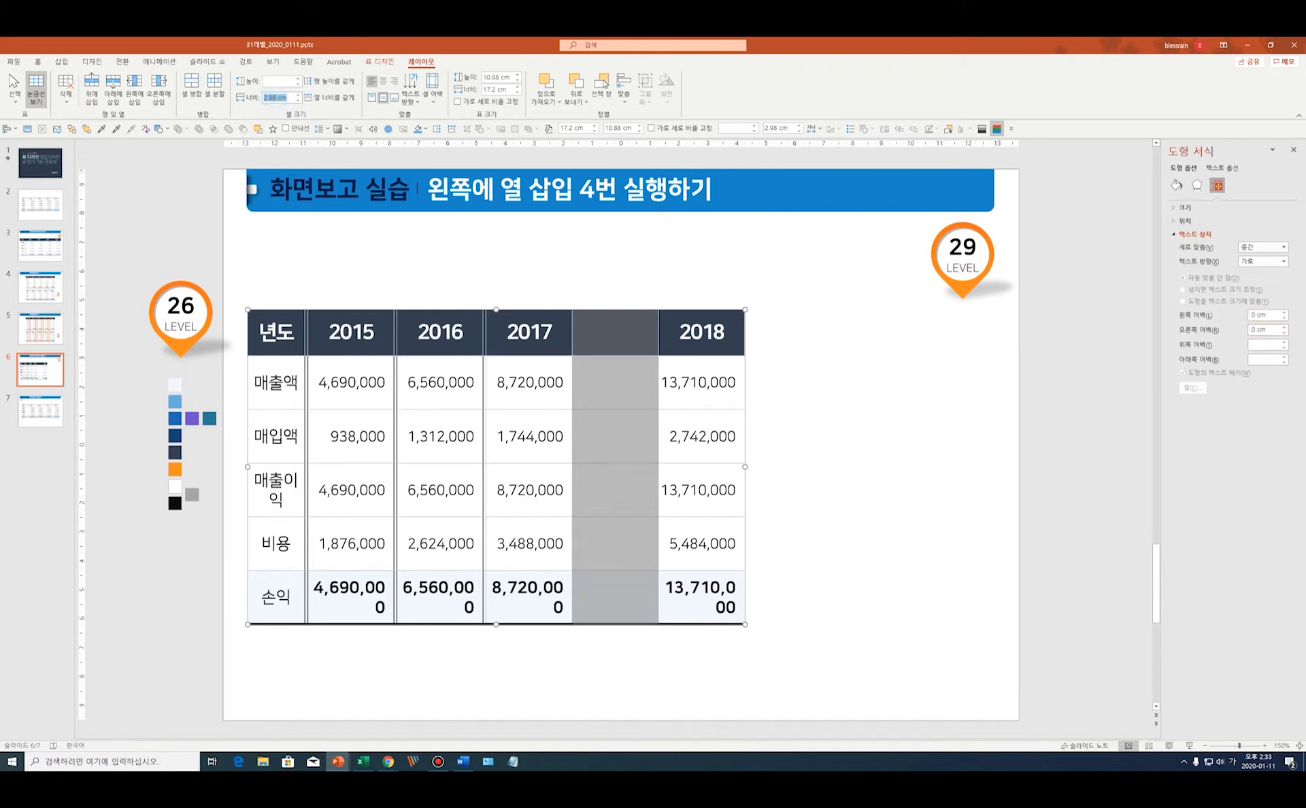
pyautogui.write('0.1')
pyautogui.press('Return')
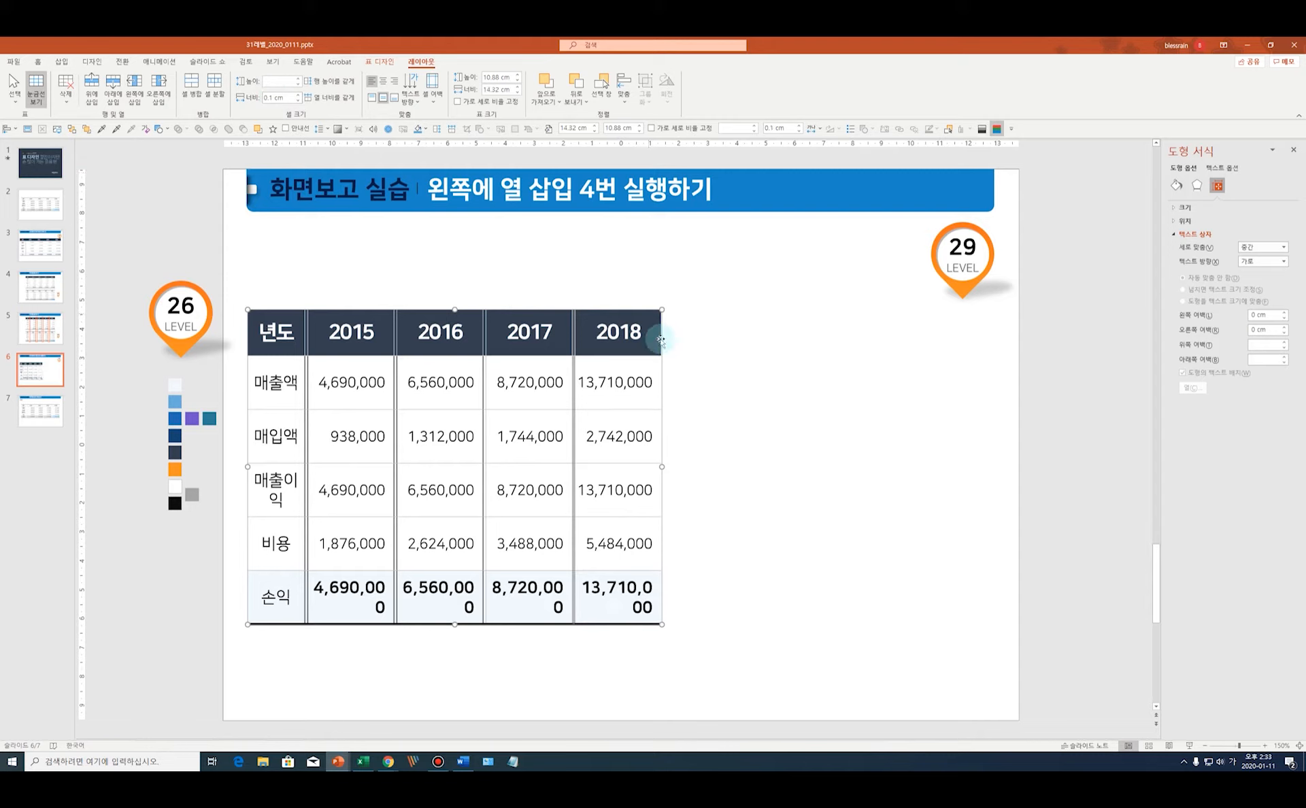
# Set the left and right margins to 0 cm in the top two cells of the blank column between 2017 and 2018.
pyautogui.click(578, 284)
pyautogui.click(557, 331)
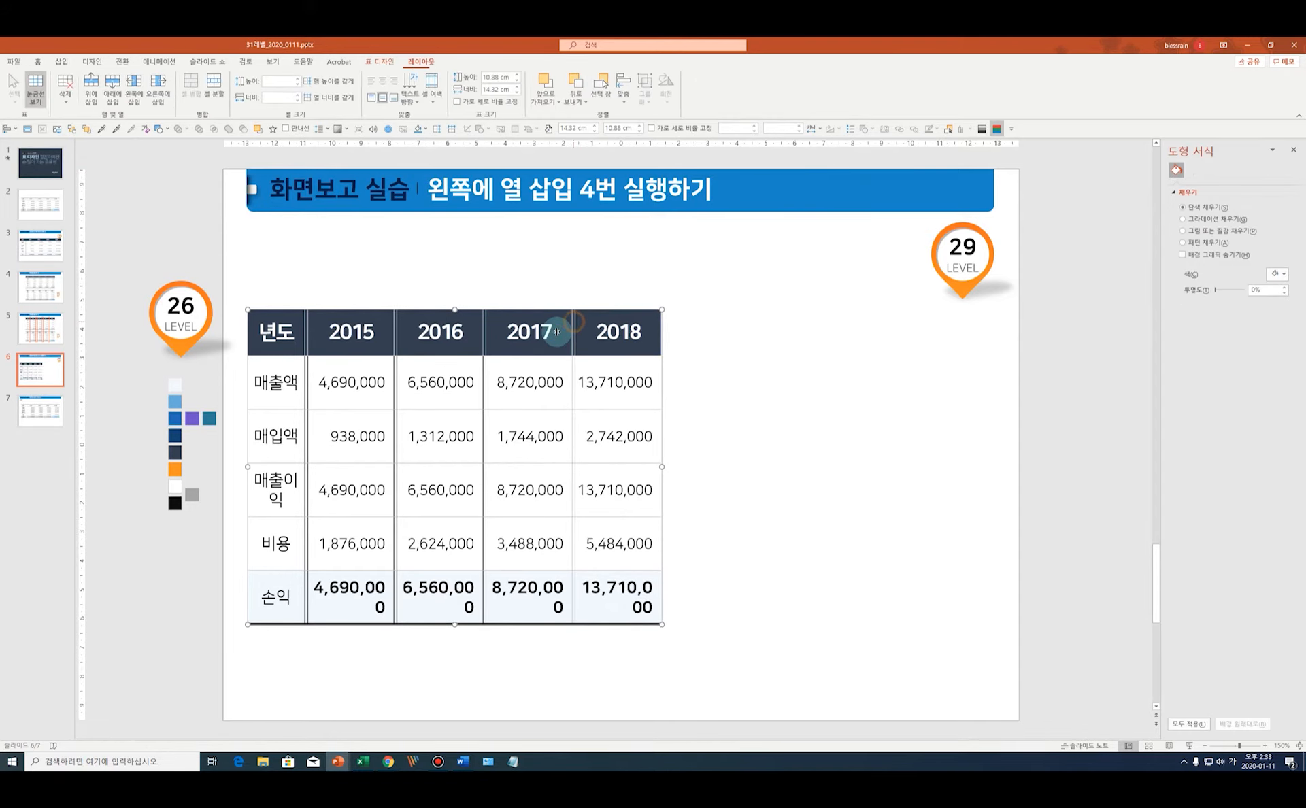
pyautogui.press('Right')
pyautogui.hotkey('shift', 'Down')
pyautogui.click(1218, 186)
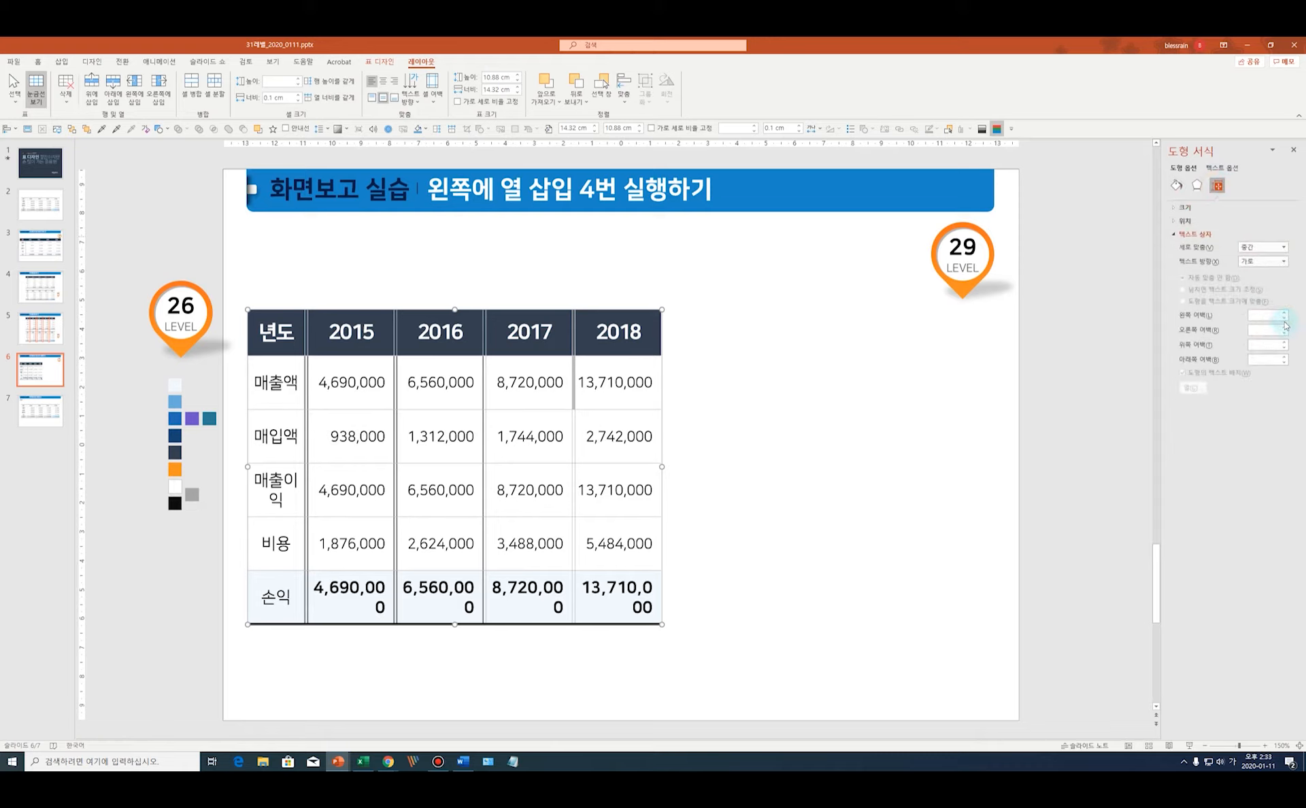
pyautogui.click(1259, 317)
pyautogui.click(1285, 313)
pyautogui.click(1267, 330)
pyautogui.click(1285, 330)
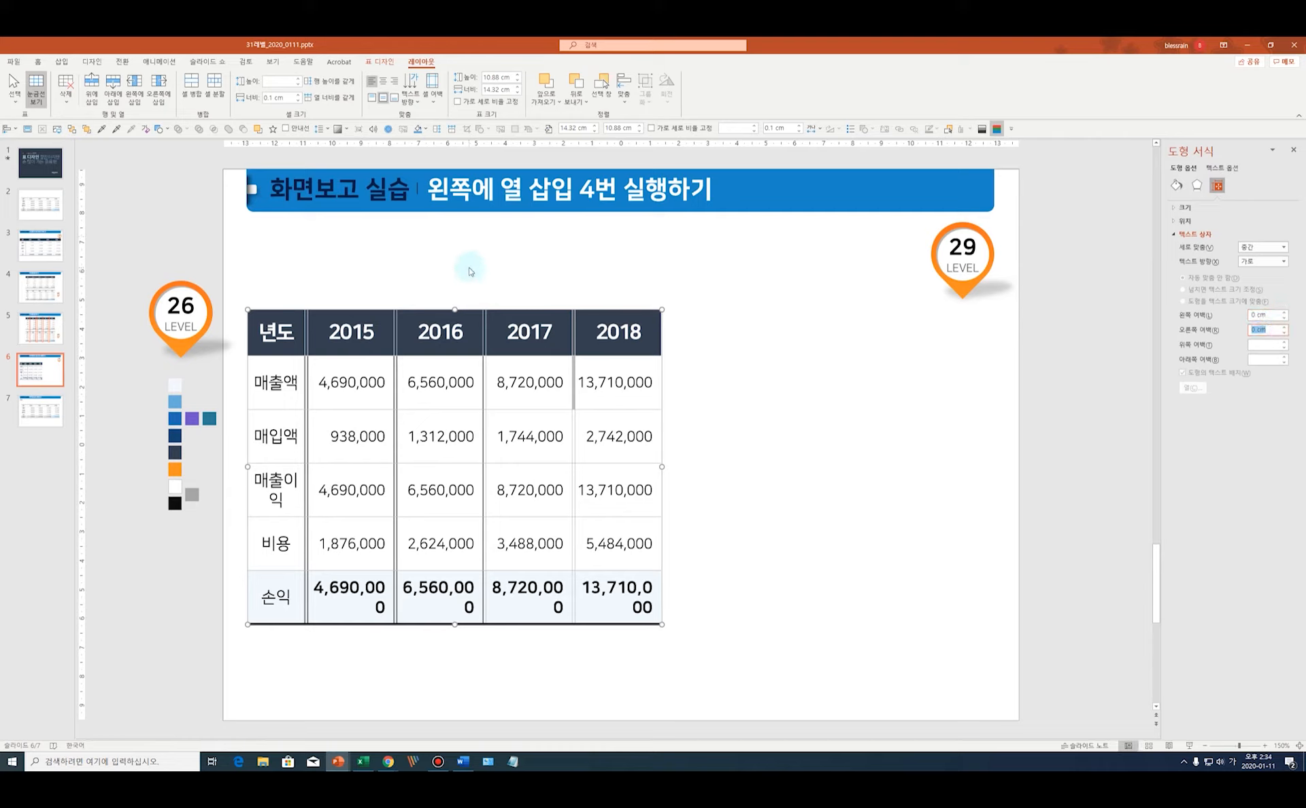
# Show the drawing guides and widen the table to 25.82 cm so it reaches the outer vertical guide.
pyautogui.click(376, 345)
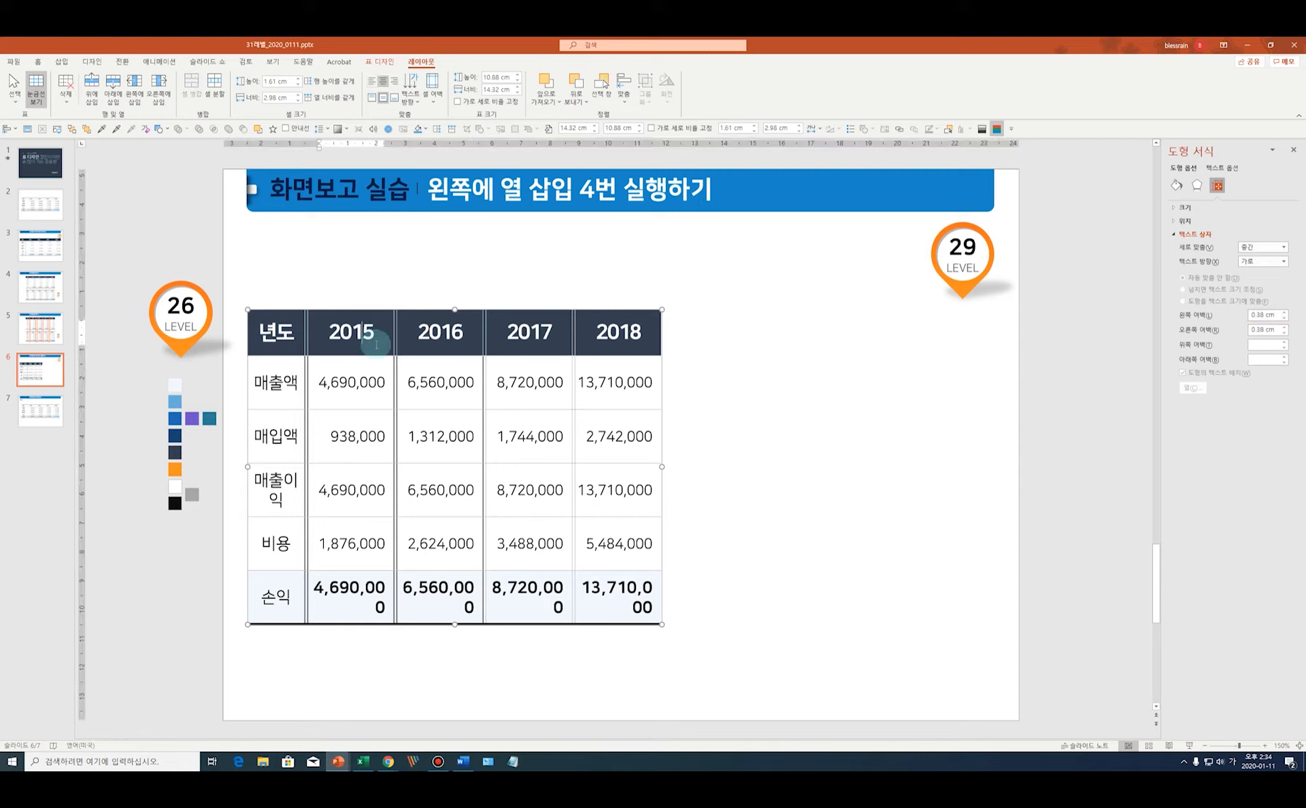
pyautogui.click(287, 128)
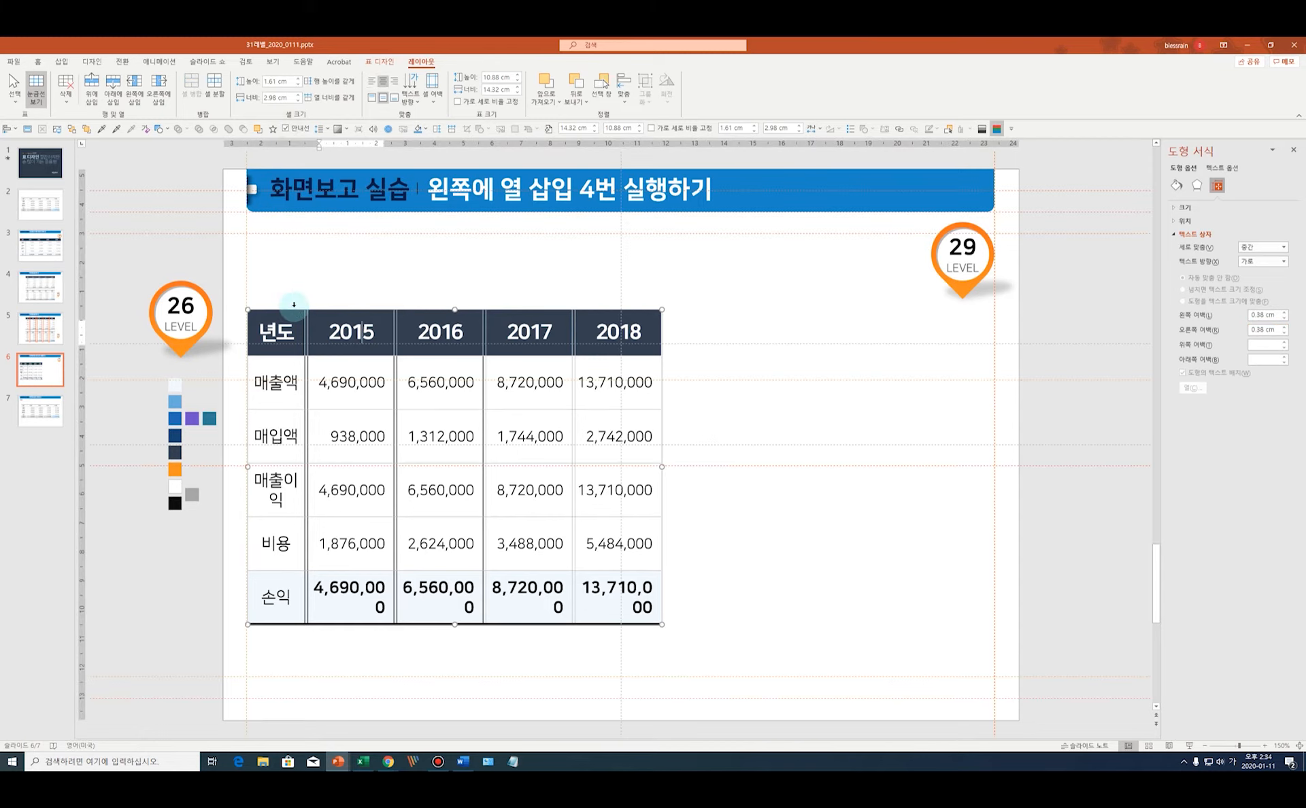
pyautogui.moveTo(881, 466); pyautogui.dragTo(995, 467)
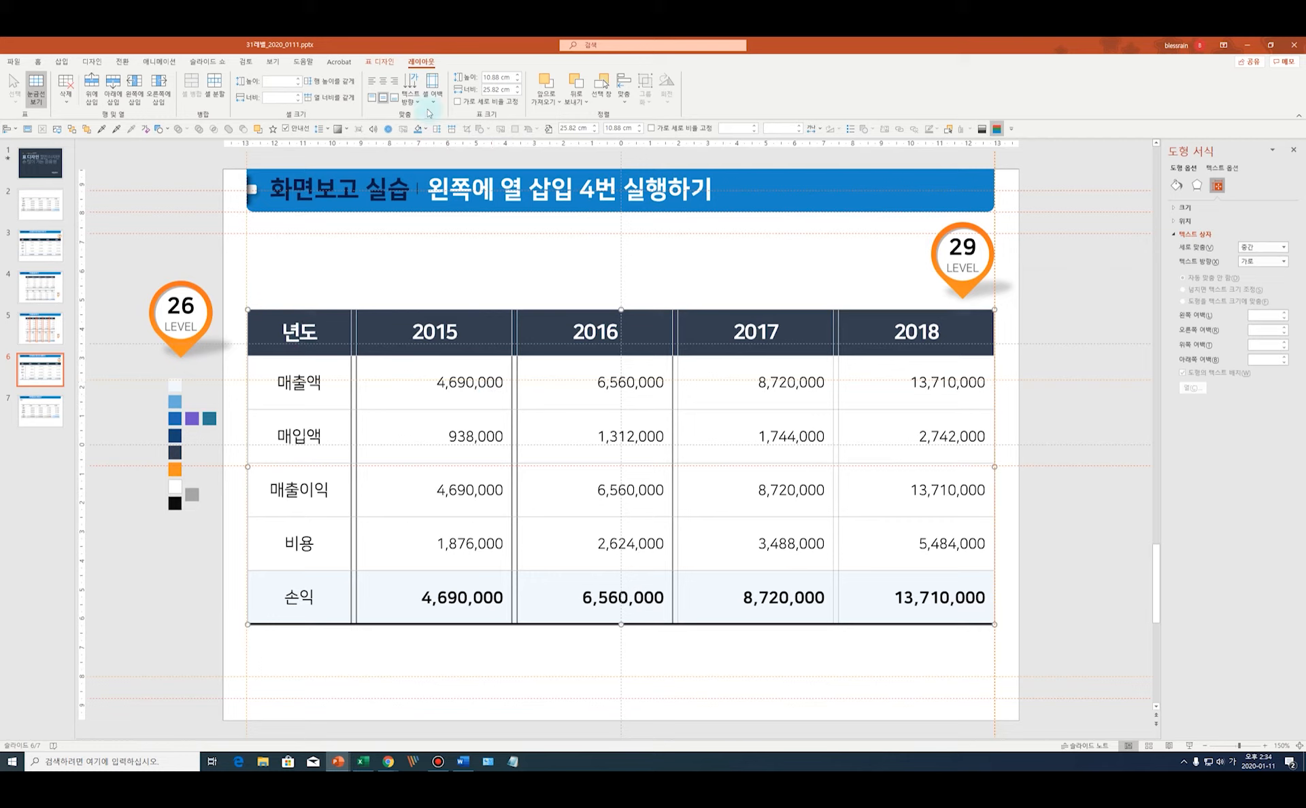
# Strip the table's fills and borders by applying the No Style, No Grid table style.
pyautogui.click(380, 61)
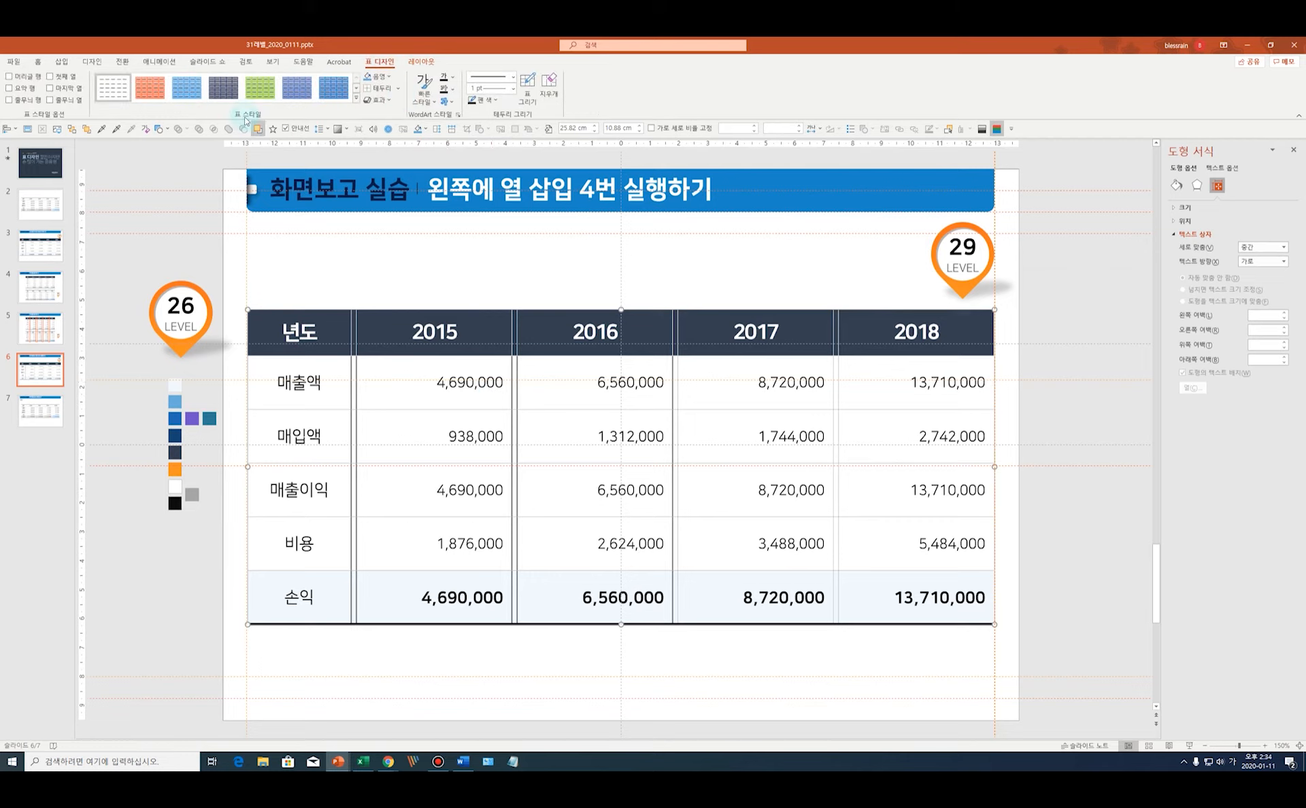
pyautogui.click(356, 100)
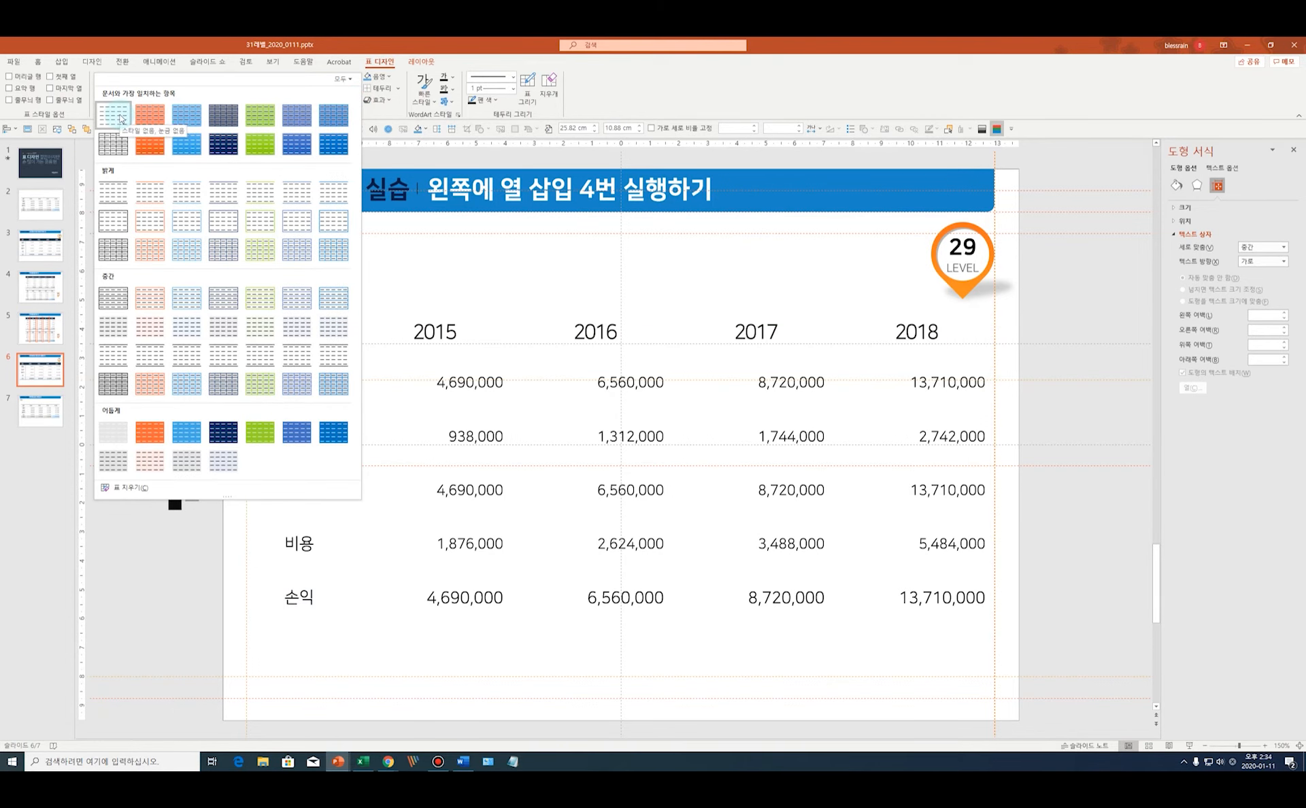
pyautogui.click(121, 117)
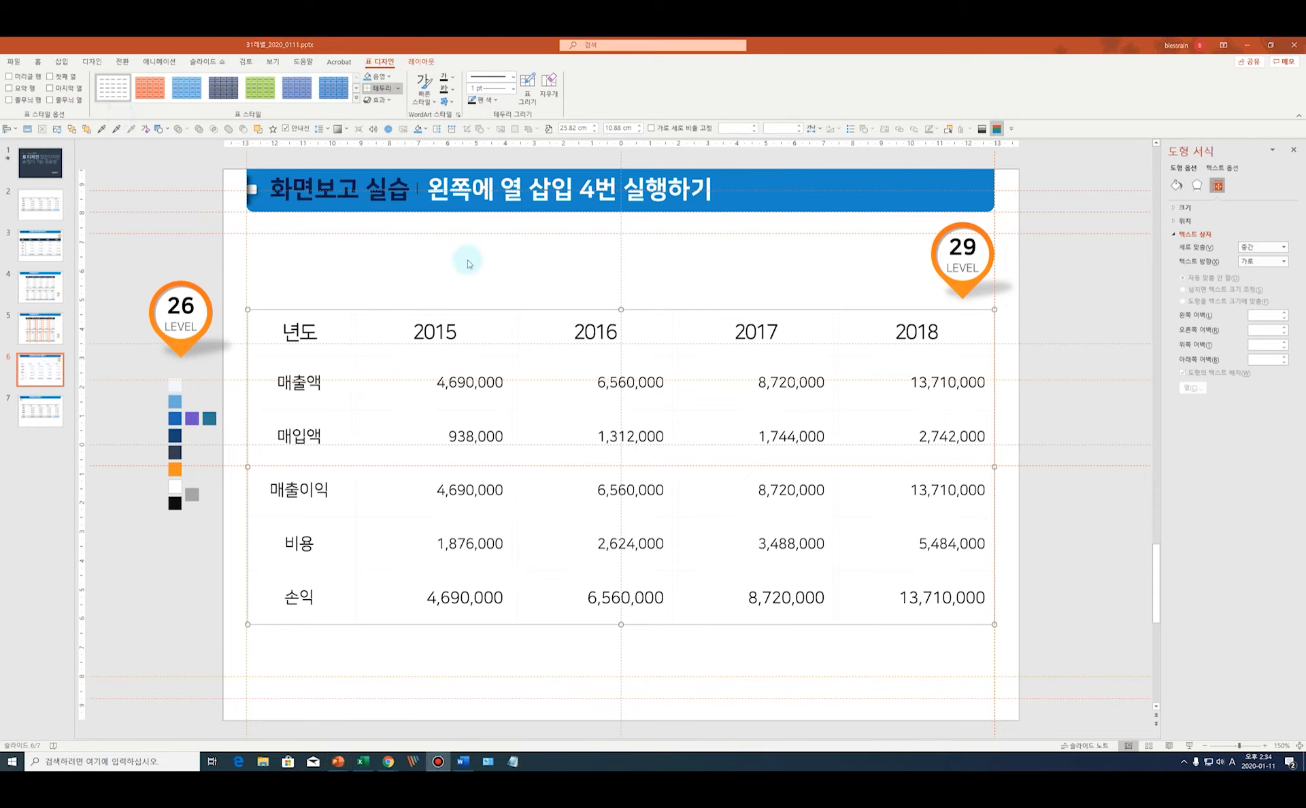
pyautogui.click(439, 263)
# Change the font of the whole header row to 나눔스퀘어 ExtraBold.
pyautogui.moveTo(293, 332); pyautogui.dragTo(928, 333)
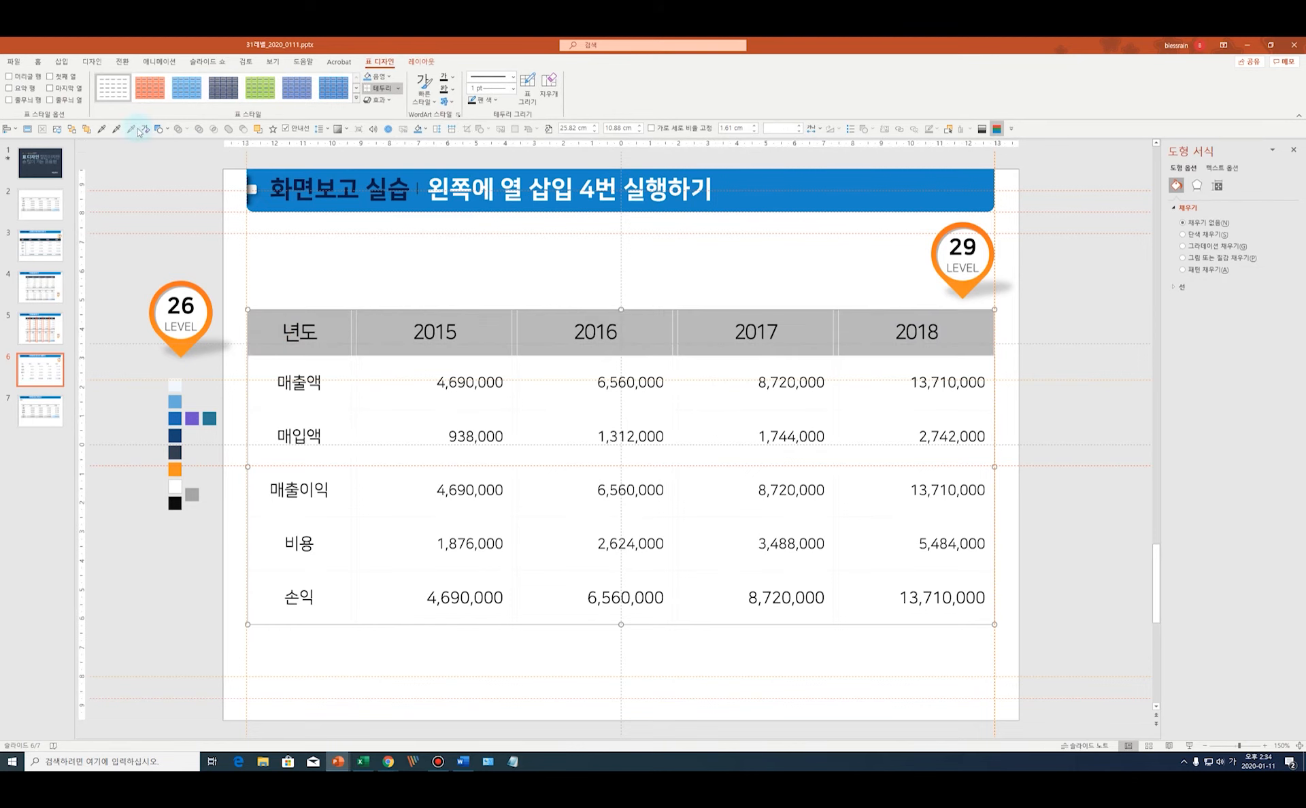
pyautogui.click(38, 63)
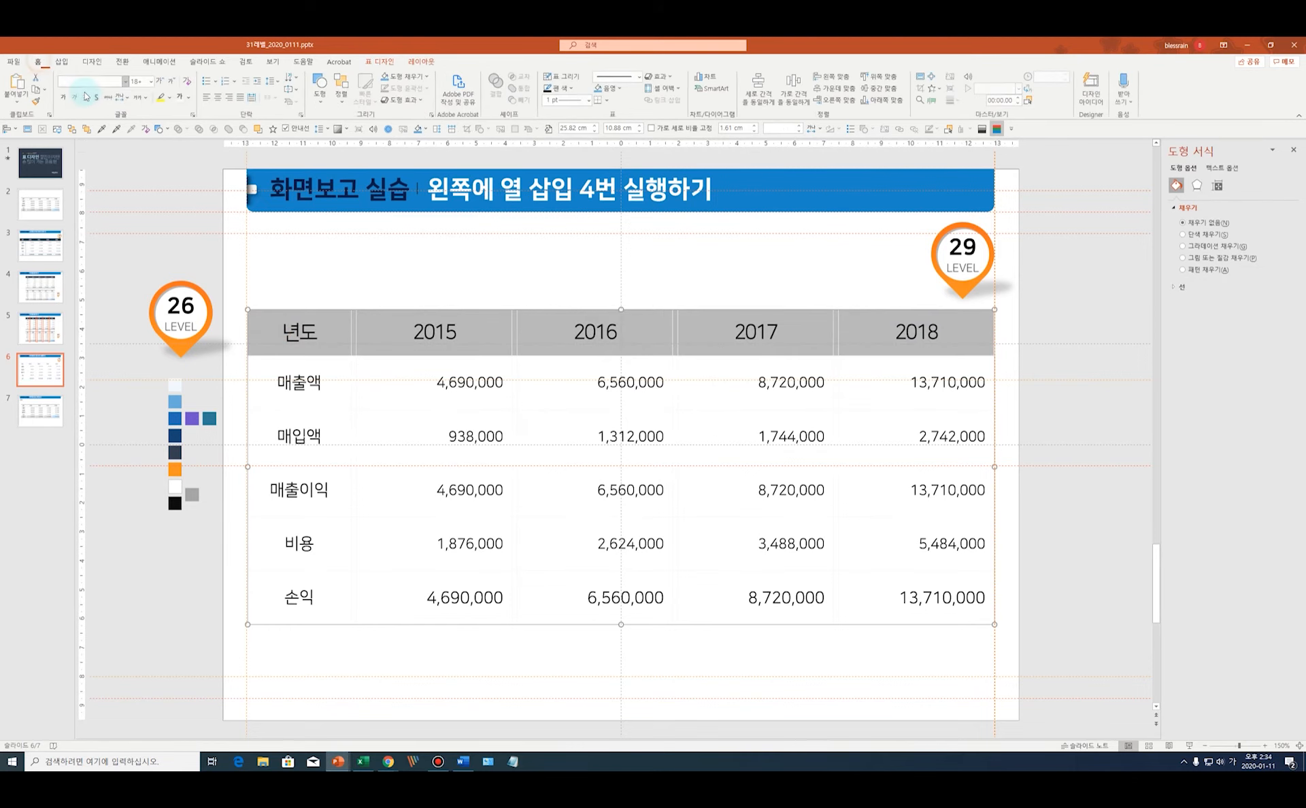
pyautogui.click(127, 82)
pyautogui.click(142, 139)
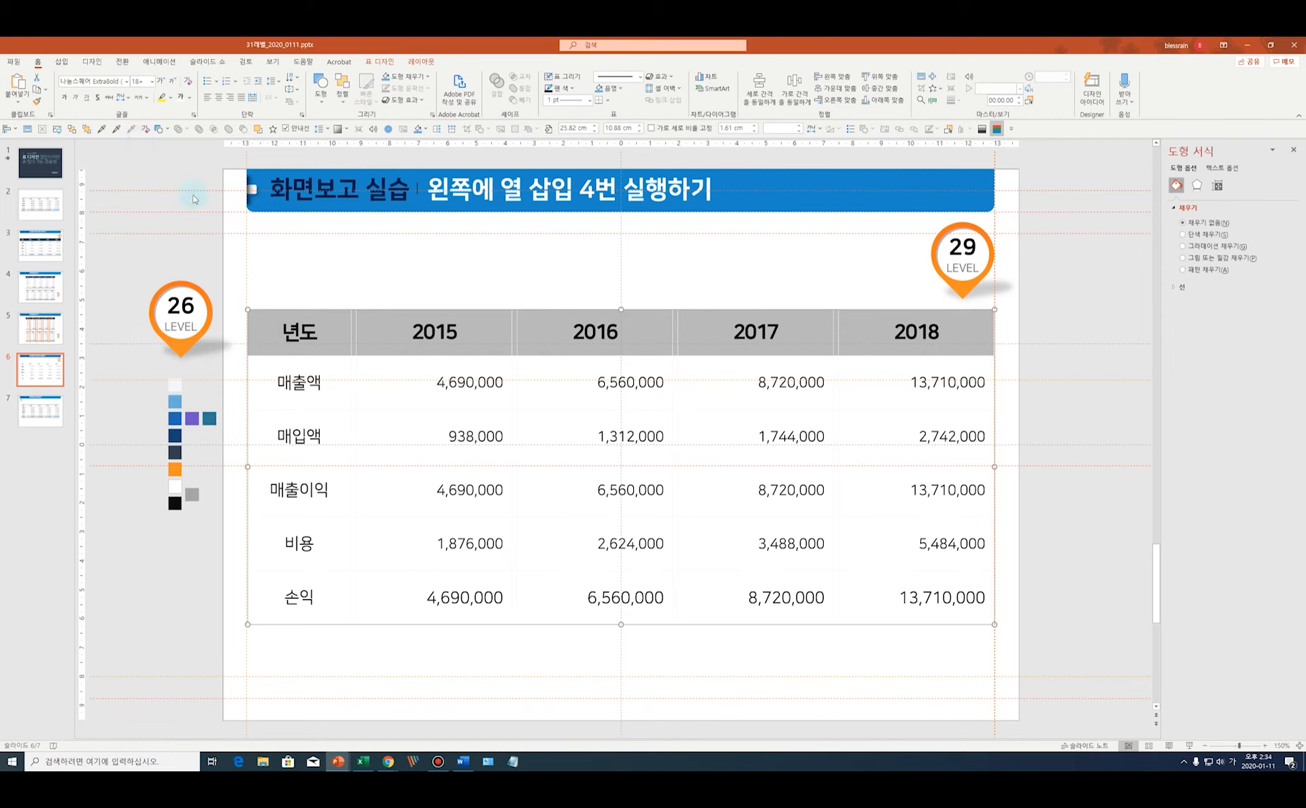
# Add a black 3 pt top border across the whole header row.
pyautogui.click(321, 330)
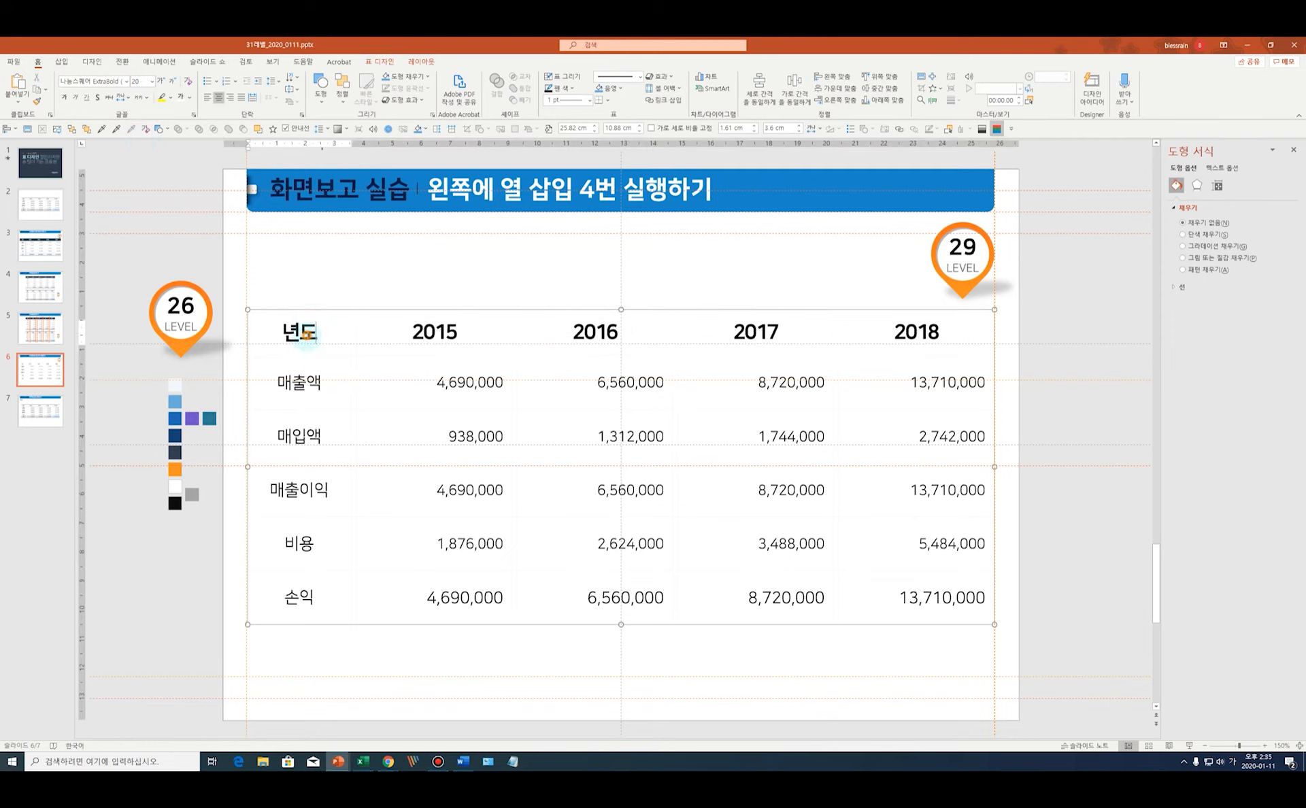
pyautogui.moveTo(306, 332); pyautogui.dragTo(1024, 329)
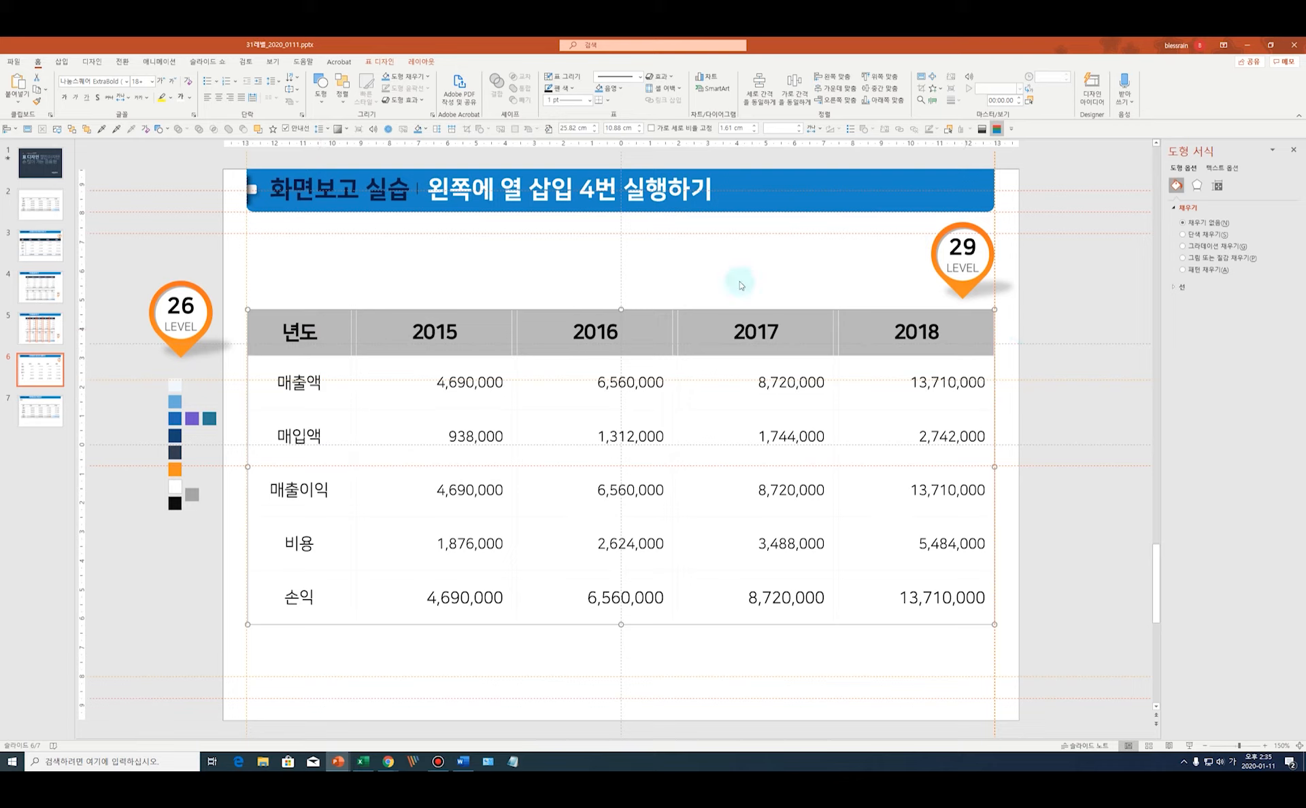
pyautogui.click(573, 89)
pyautogui.click(556, 113)
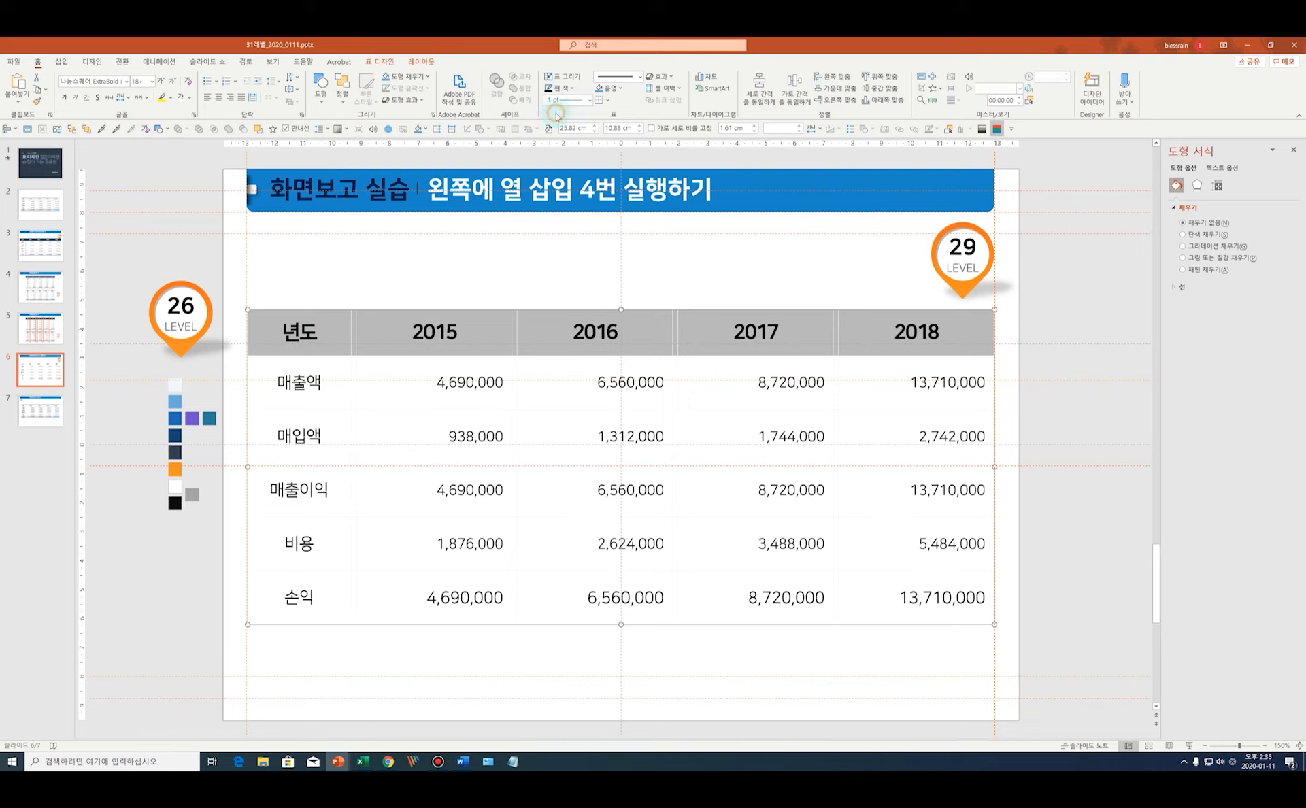
pyautogui.click(588, 101)
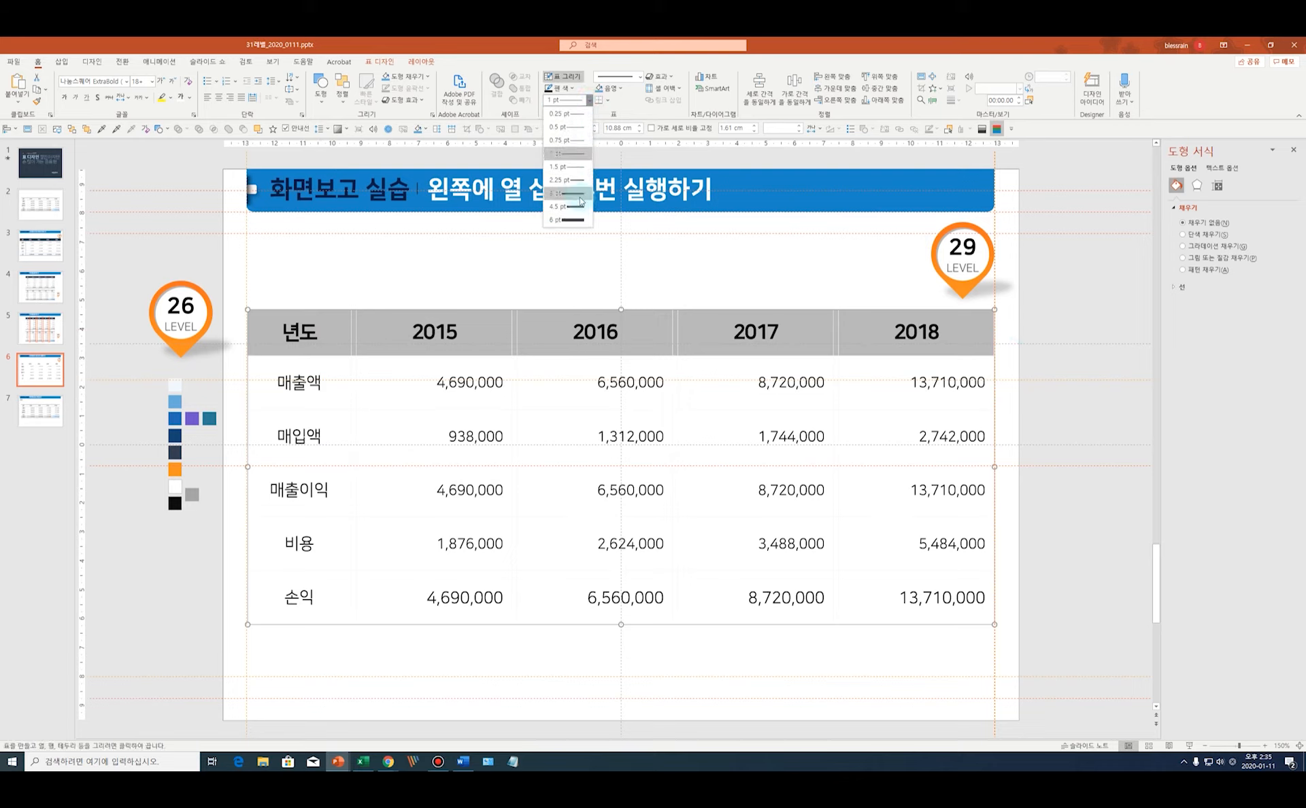
pyautogui.click(580, 195)
pyautogui.click(610, 101)
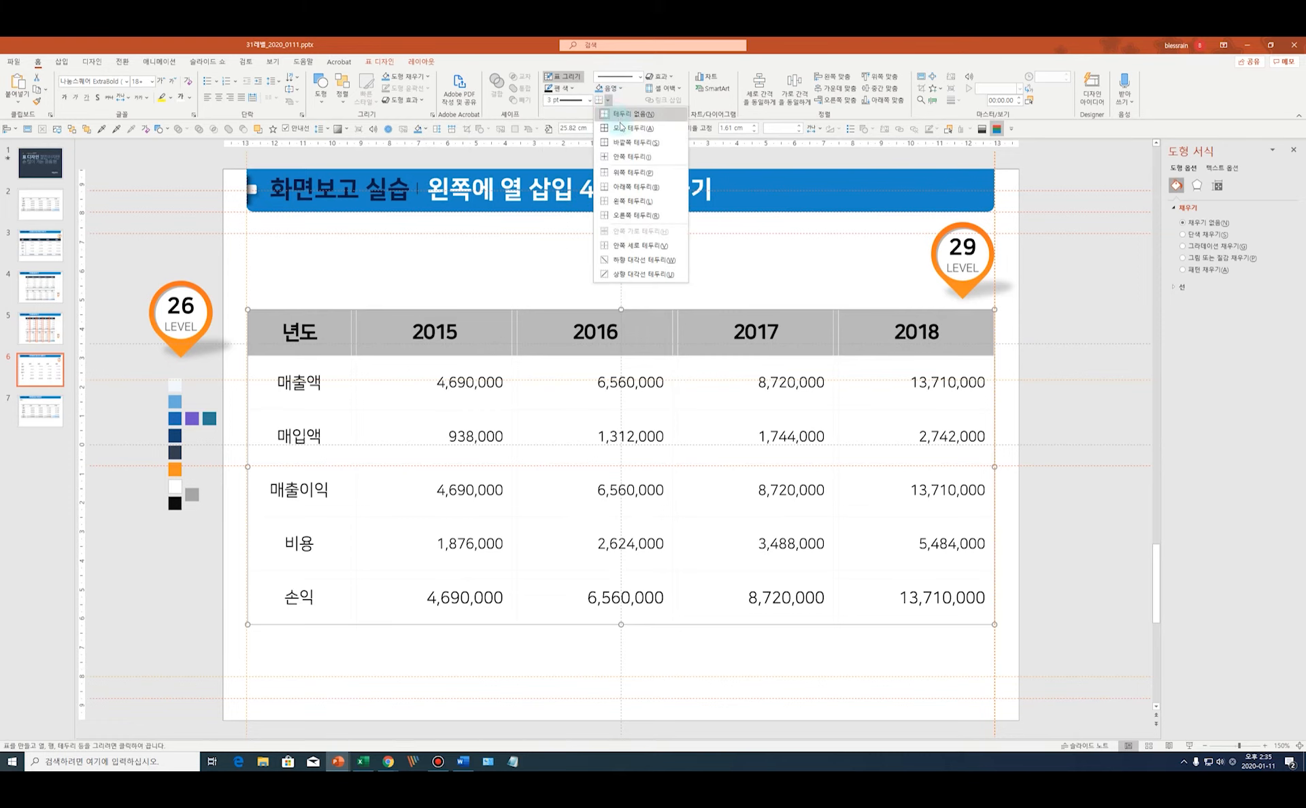
pyautogui.click(632, 173)
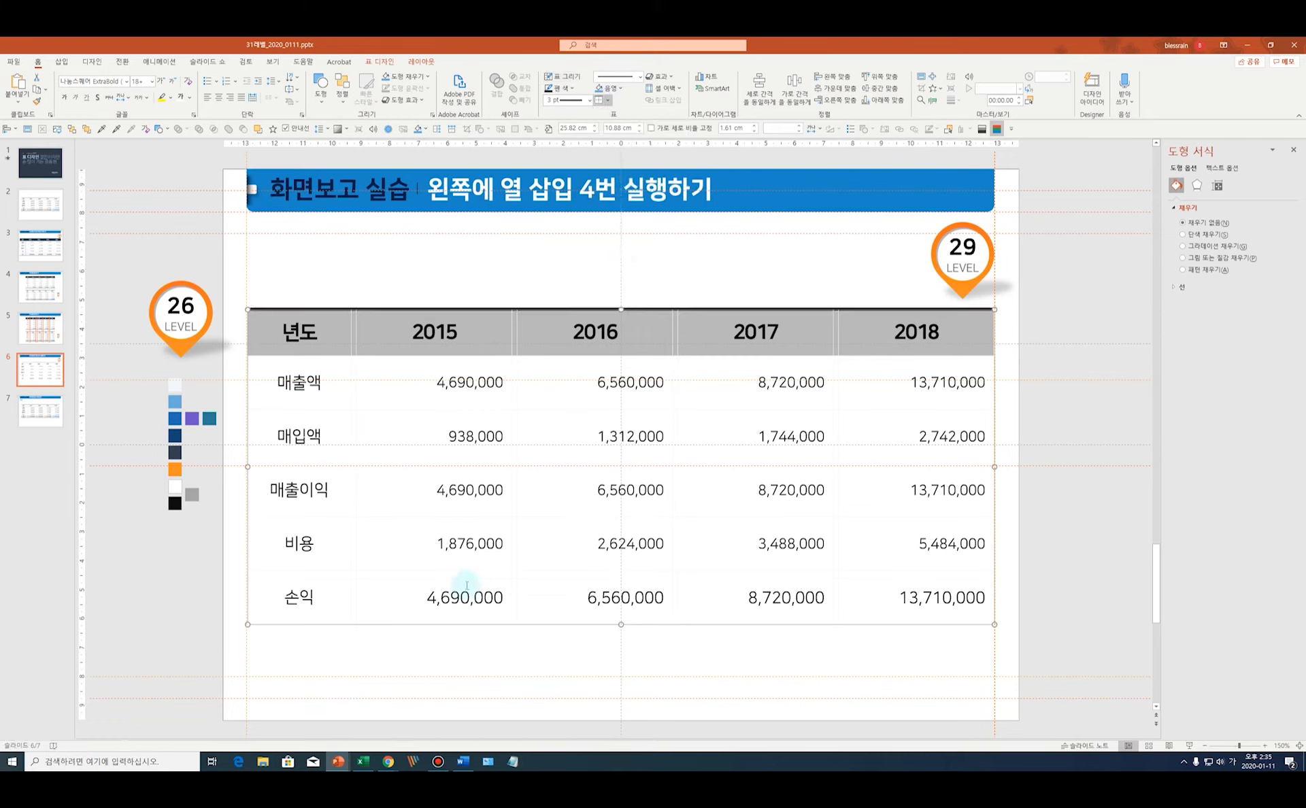
# Add the same 3 pt black border along the bottom of the 손익 row.
pyautogui.click(315, 597)
pyautogui.moveTo(315, 597); pyautogui.dragTo(947, 599)
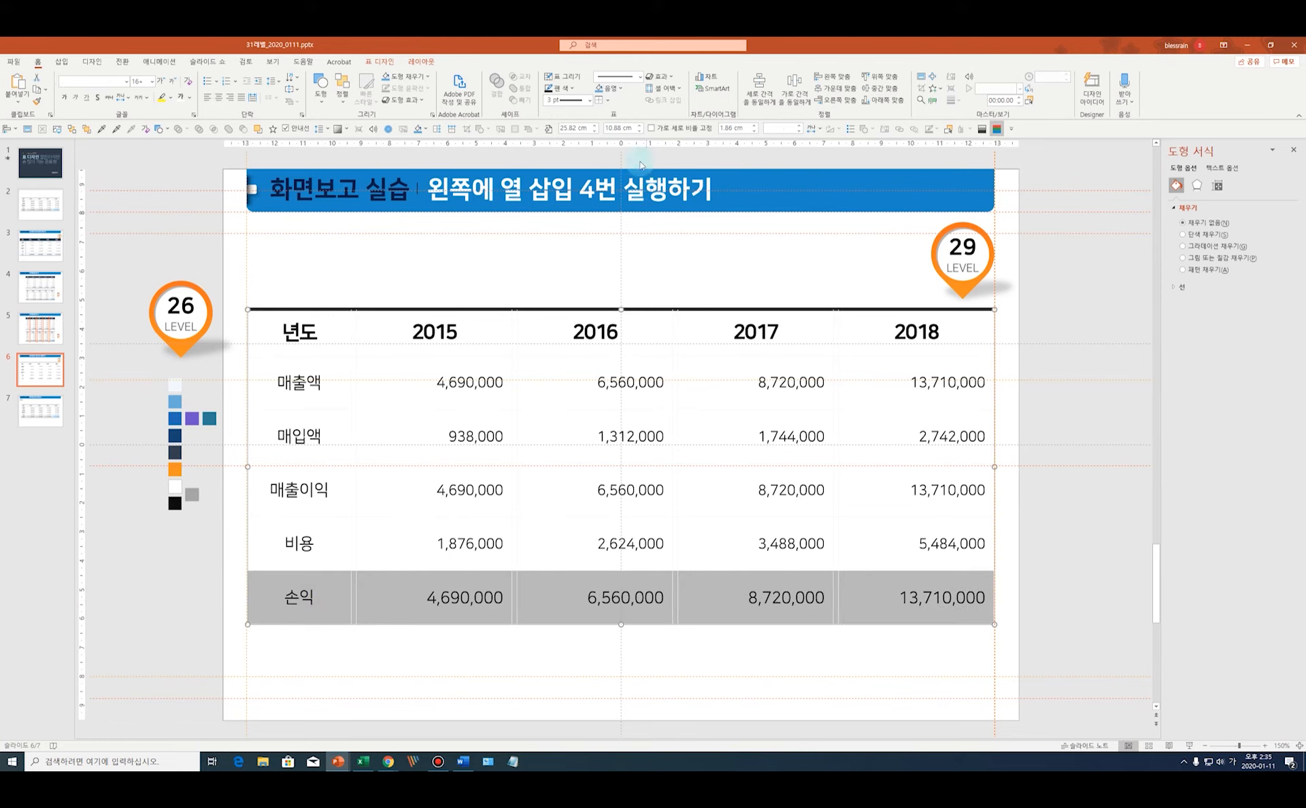
pyautogui.click(611, 101)
pyautogui.click(633, 187)
# Add a 1 pt bottom border to the 년도 header cell only.
pyautogui.click(323, 336)
pyautogui.doubleClick(300, 336)
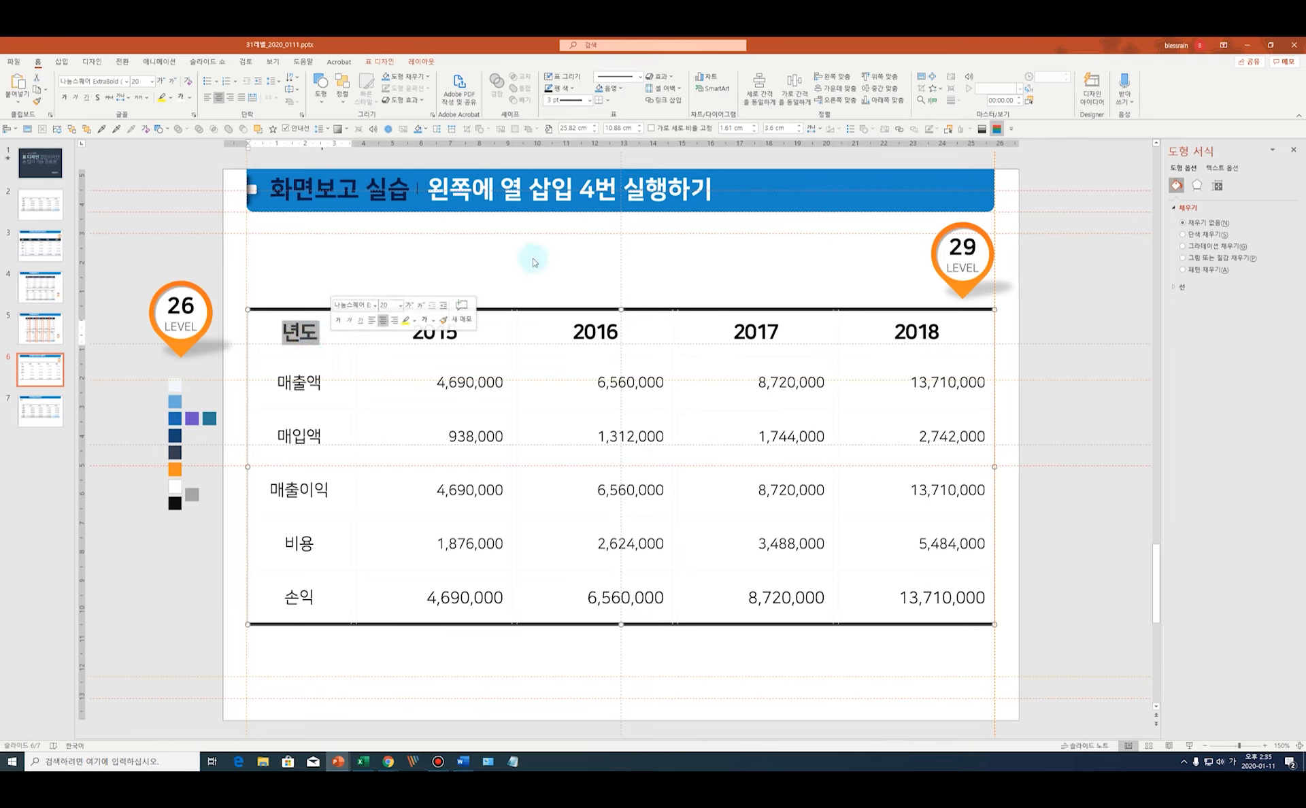
pyautogui.click(584, 100)
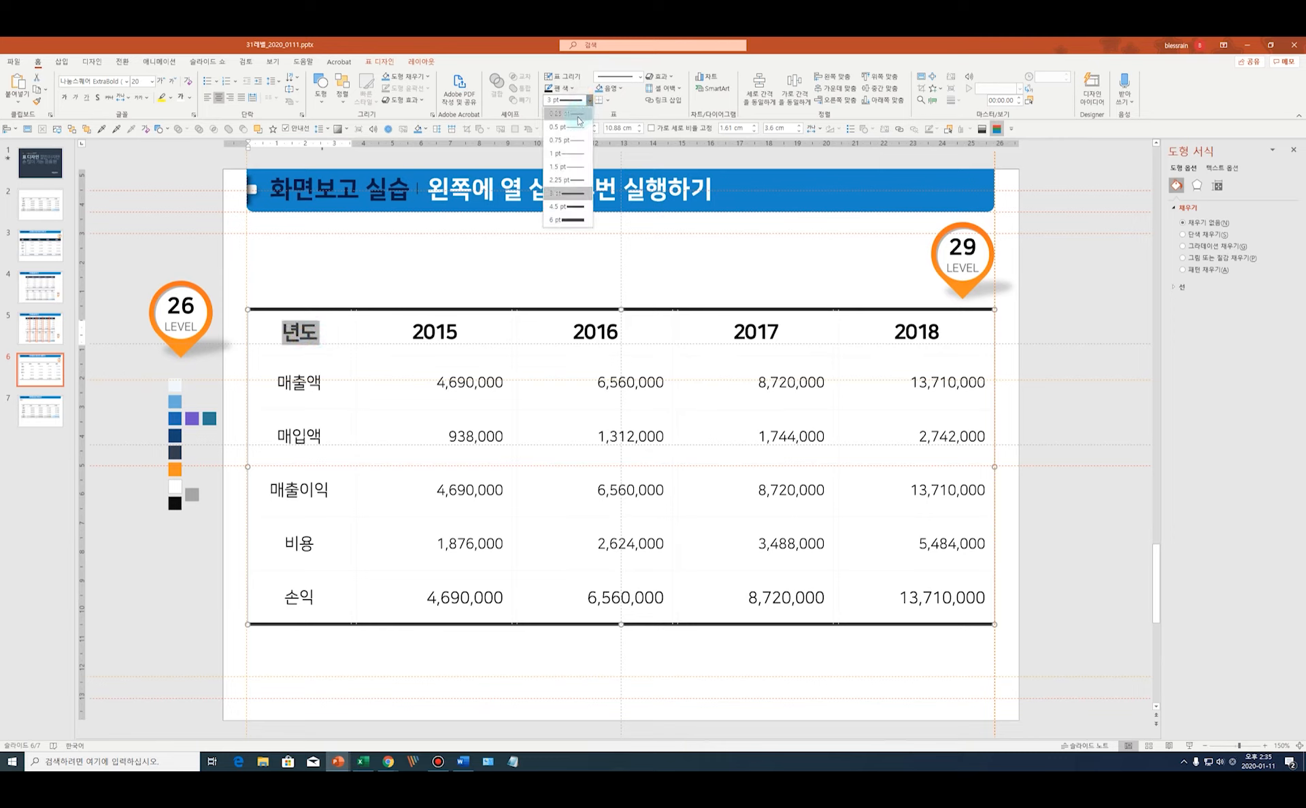
pyautogui.click(566, 160)
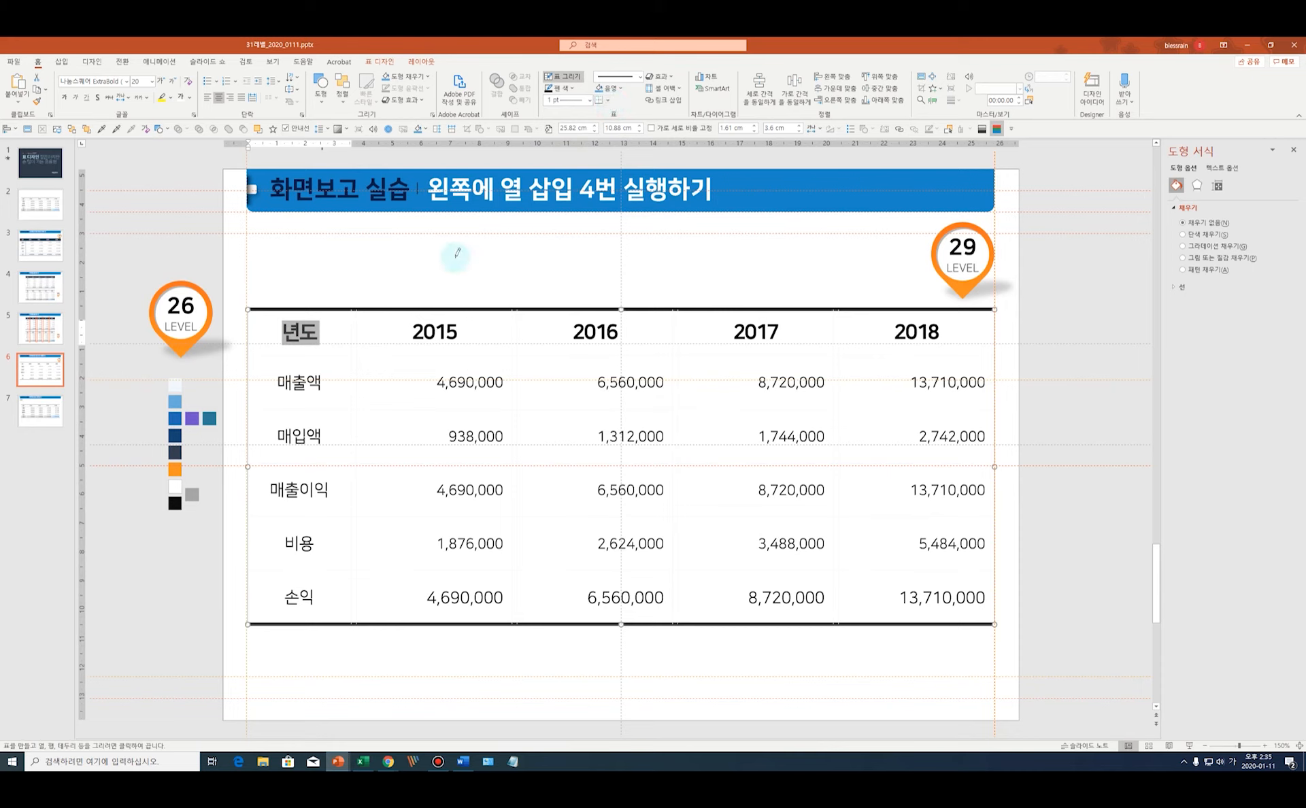
pyautogui.click(598, 100)
# Apply the same 1 pt bottom border separately to the 2015, 2016, 2017 and 2018 header cells, skipping the blank spacer columns.
pyautogui.click(422, 338)
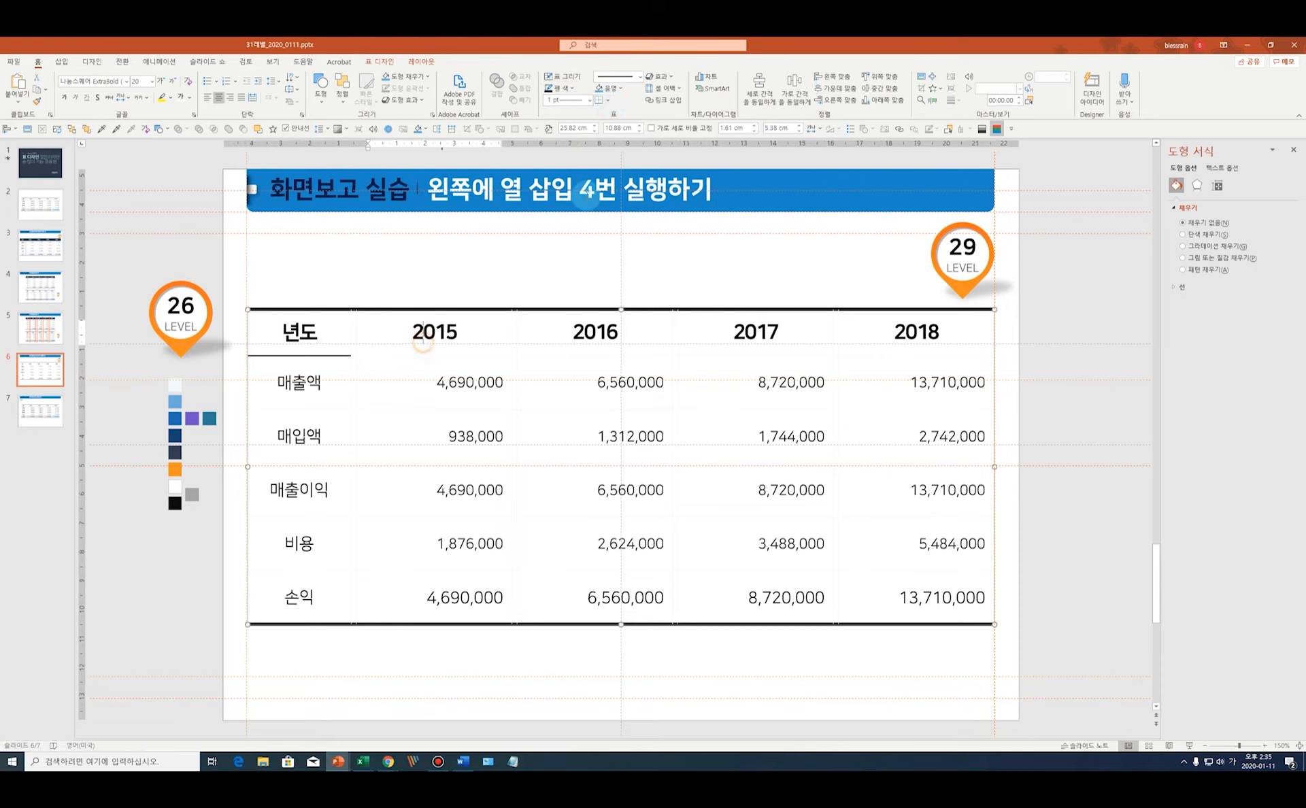
pyautogui.click(596, 104)
pyautogui.click(592, 332)
pyautogui.click(596, 102)
pyautogui.click(720, 338)
pyautogui.click(597, 102)
pyautogui.click(893, 337)
pyautogui.click(598, 102)
# Compare with the finished example on slide 7, and add 0.5 pt gray inside borders to the label cells from 매출액 to 손익.
pyautogui.moveTo(299, 382); pyautogui.dragTo(315, 596)
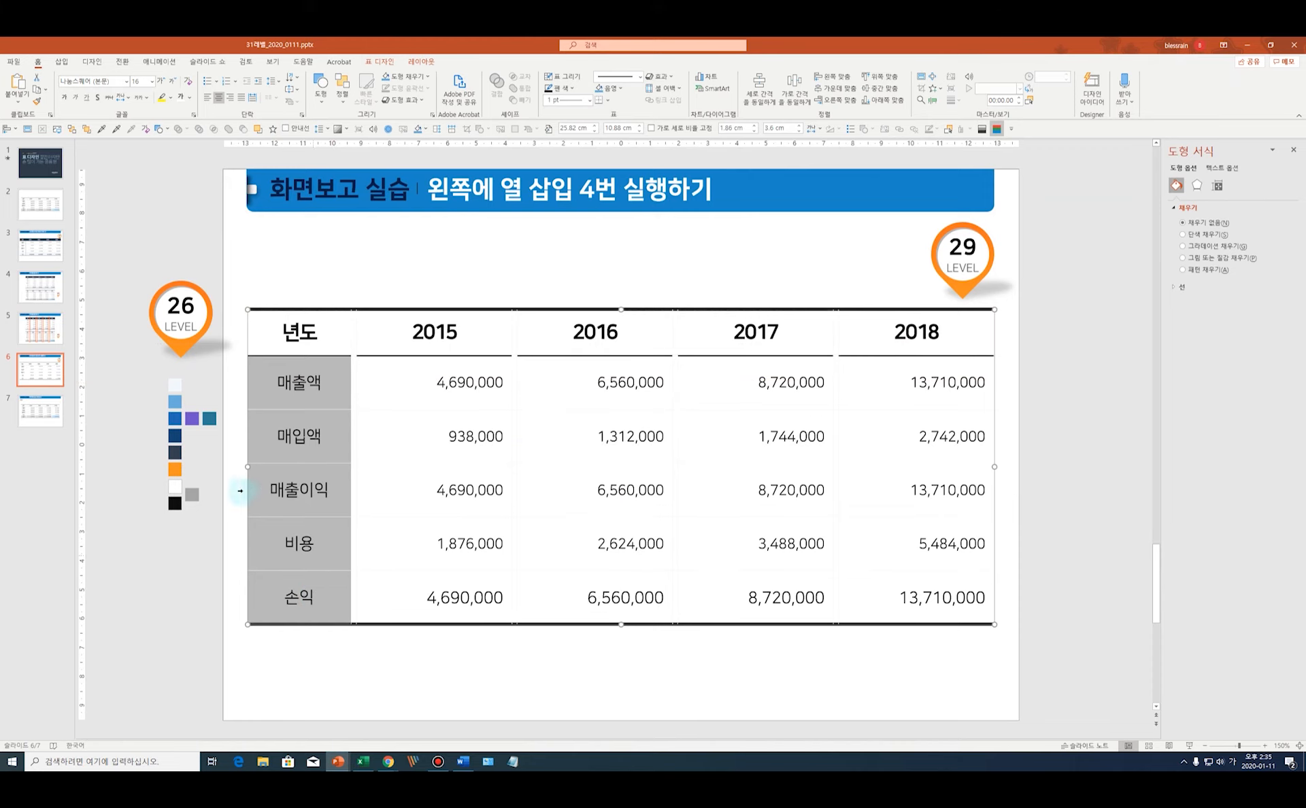
pyautogui.click(51, 419)
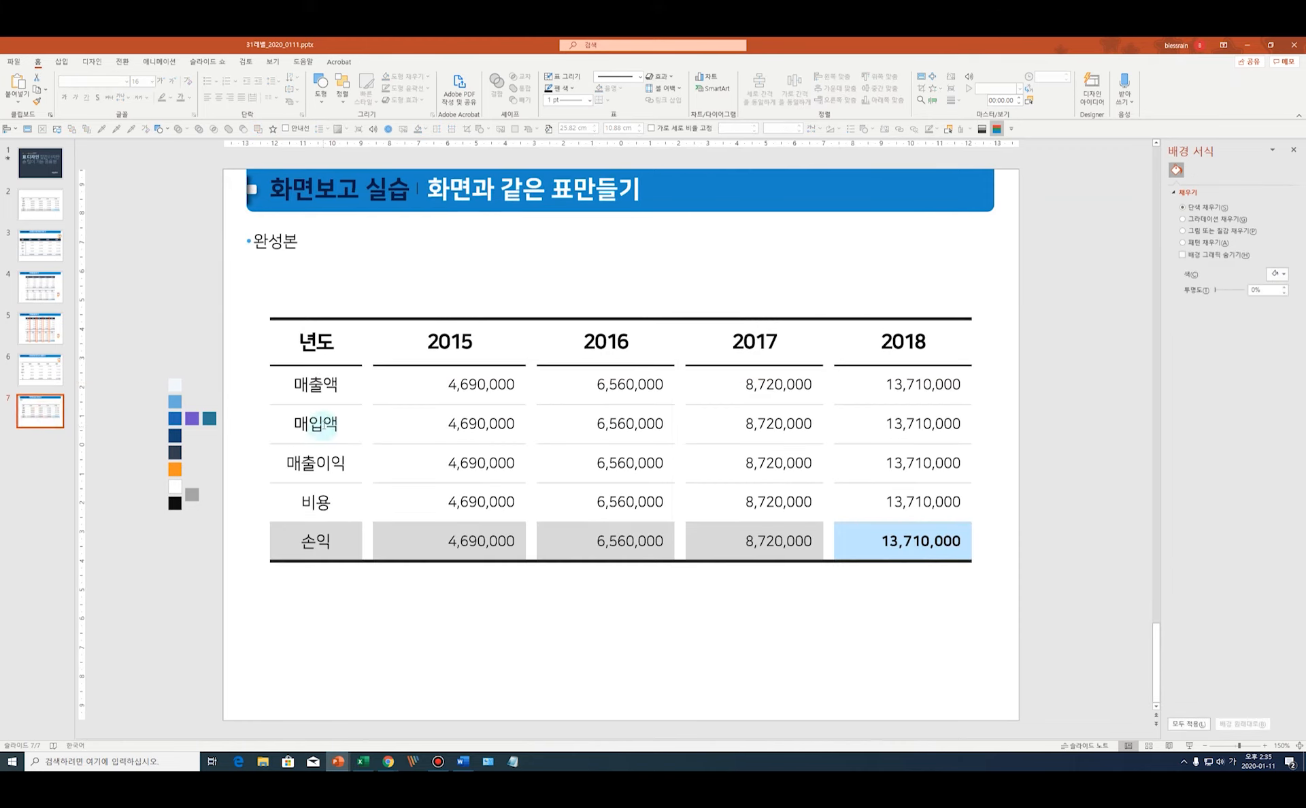
pyautogui.click(57, 371)
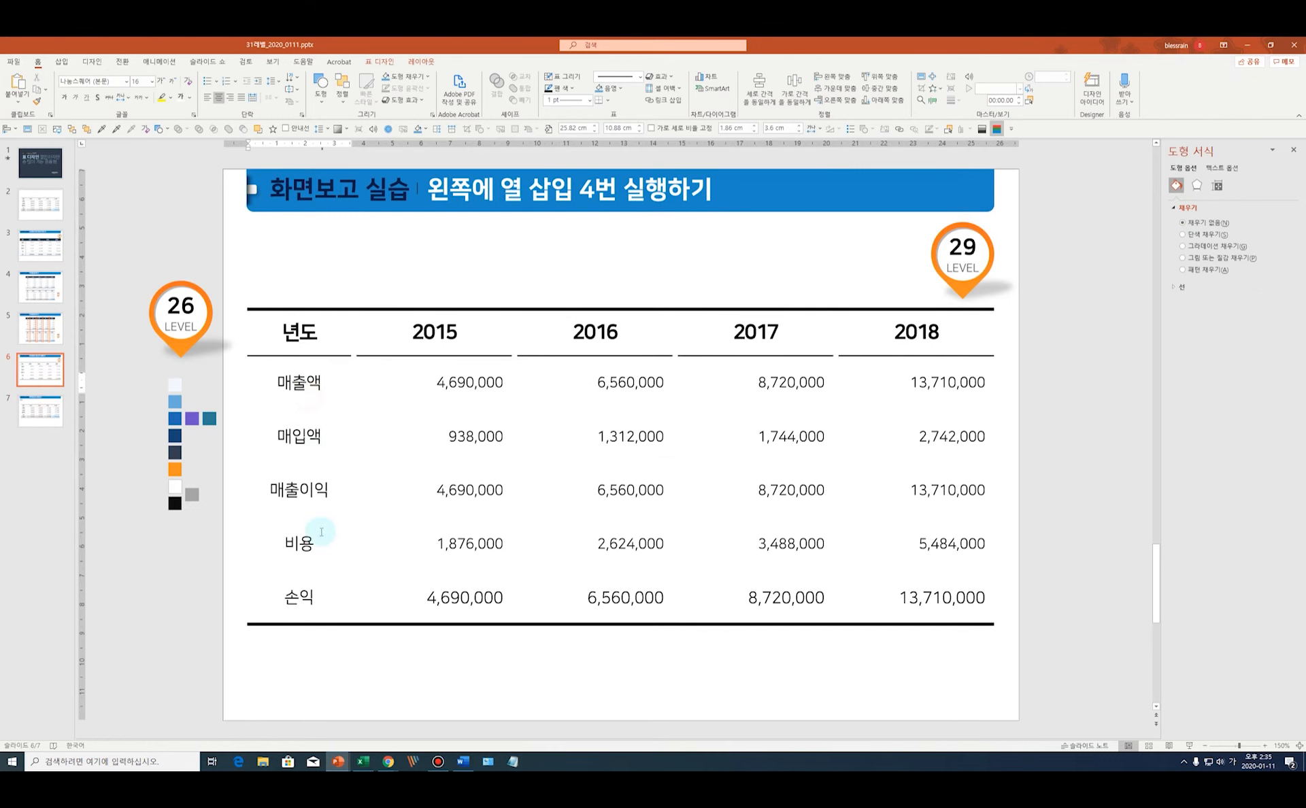
pyautogui.moveTo(313, 598); pyautogui.dragTo(302, 382)
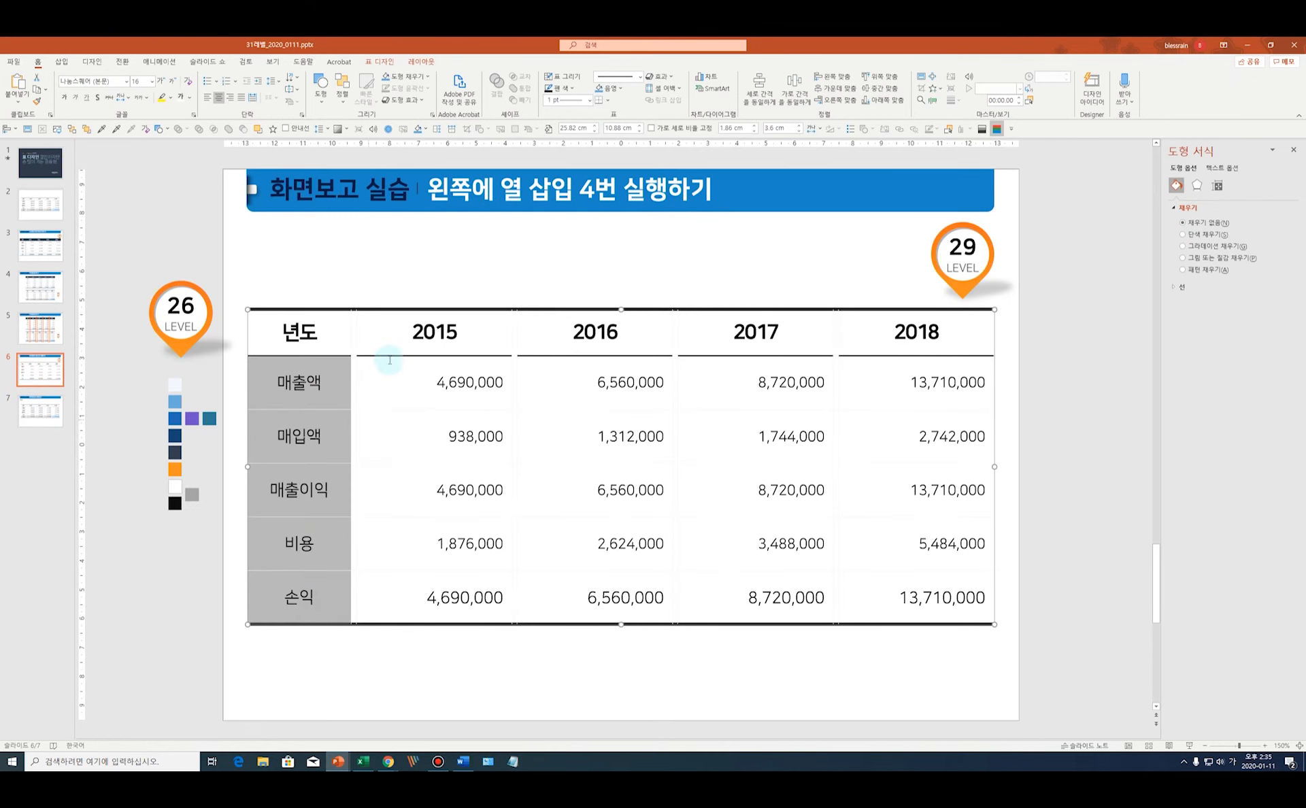
pyautogui.click(572, 88)
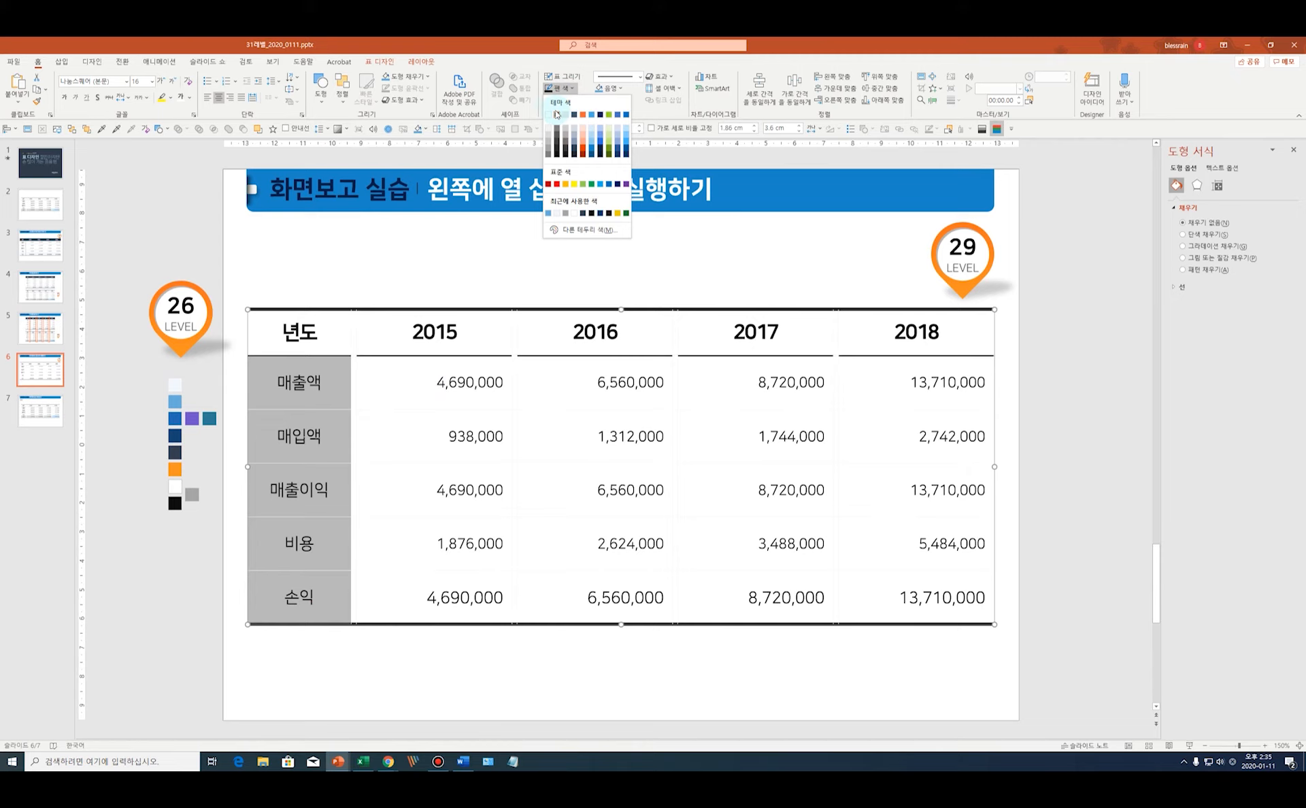
pyautogui.click(549, 145)
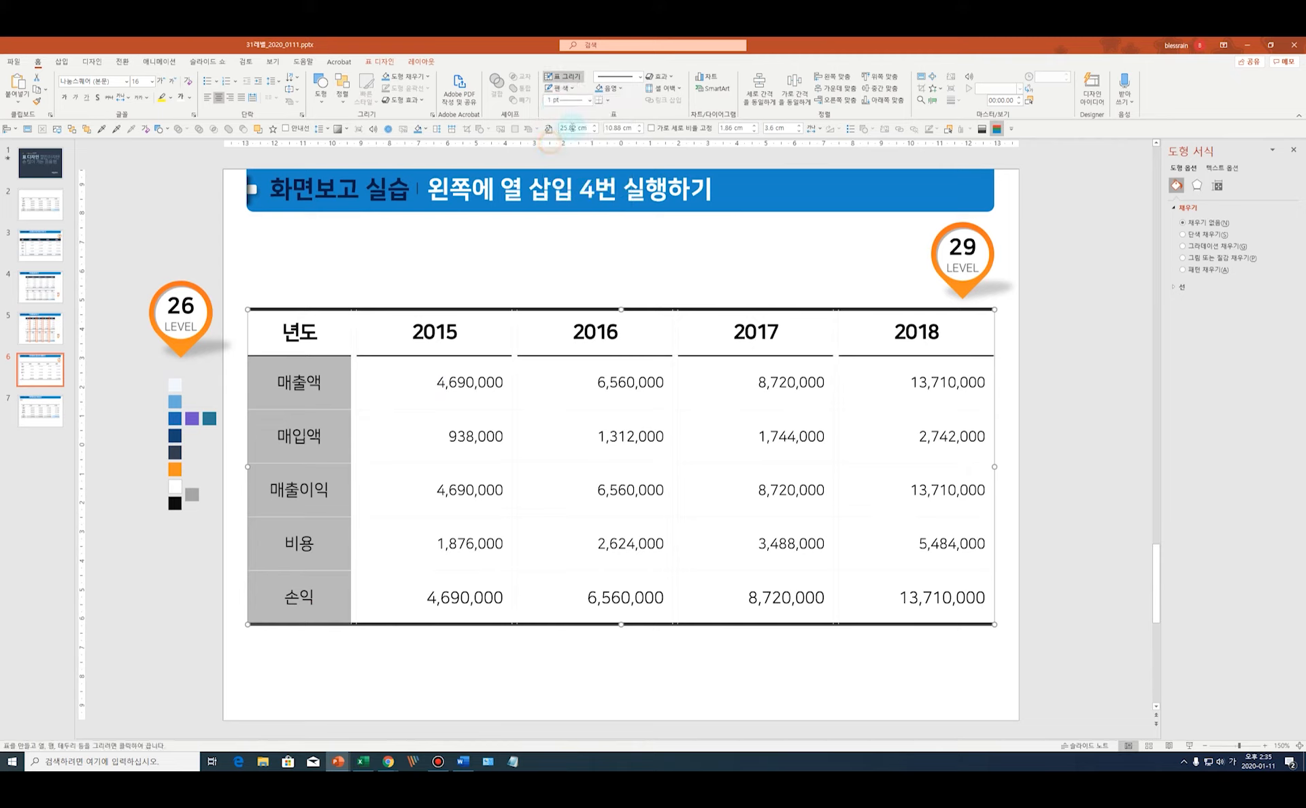
pyautogui.click(589, 100)
pyautogui.click(583, 126)
pyautogui.click(610, 101)
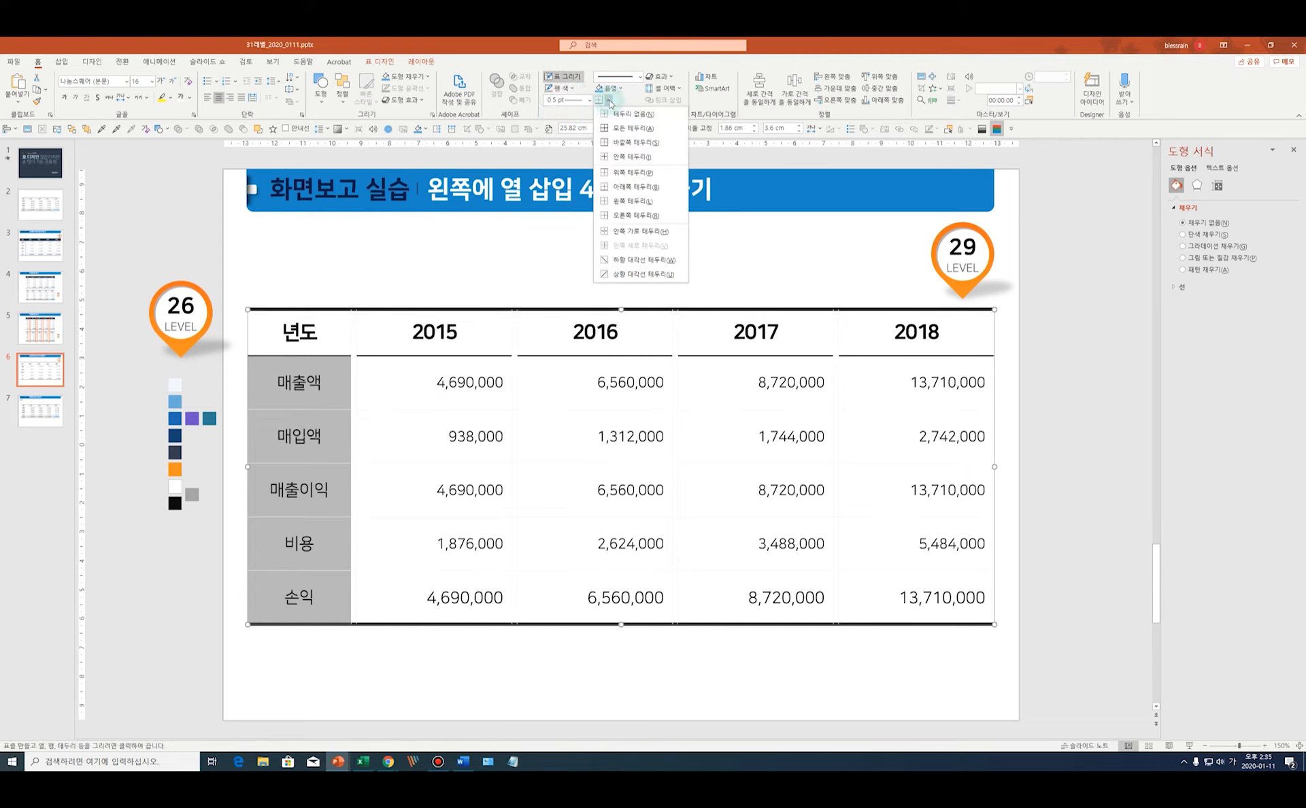
pyautogui.click(625, 160)
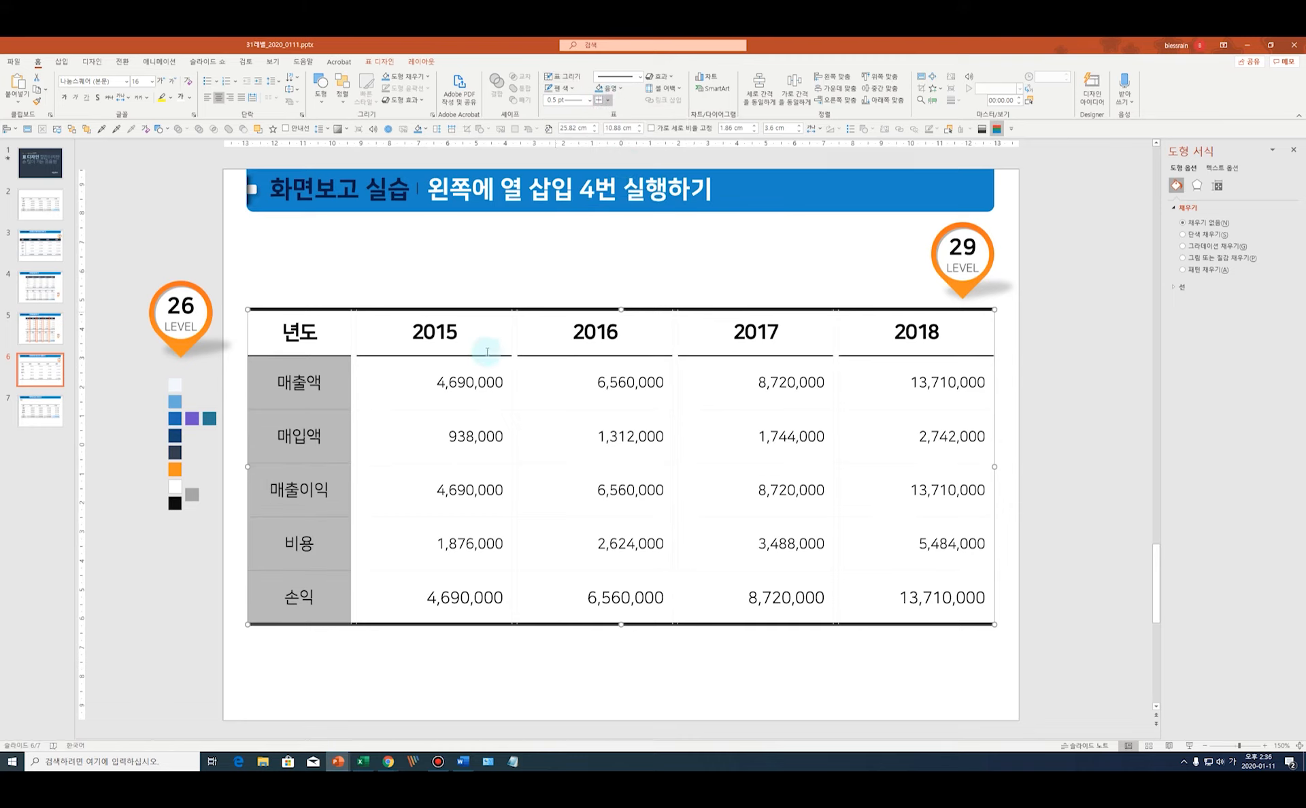
pyautogui.click(465, 381)
pyautogui.click(300, 394)
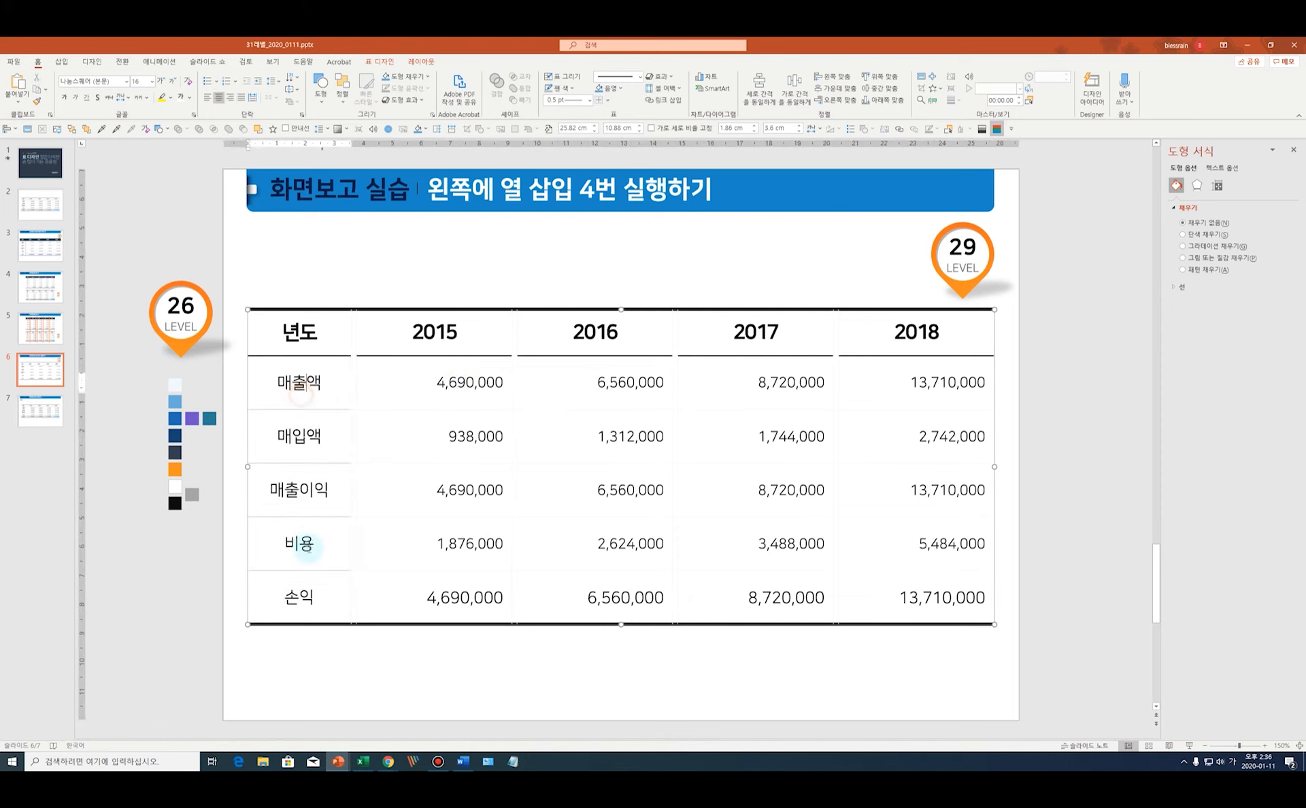
# Apply the same 0.5 pt gray inside borders to the 2015, 2016, 2017 and 2018 number cells from 매출액 to 손익, one year at a time.
pyautogui.click(444, 392)
pyautogui.keyDown('shift'); pyautogui.click(463, 597); pyautogui.keyUp('shift')
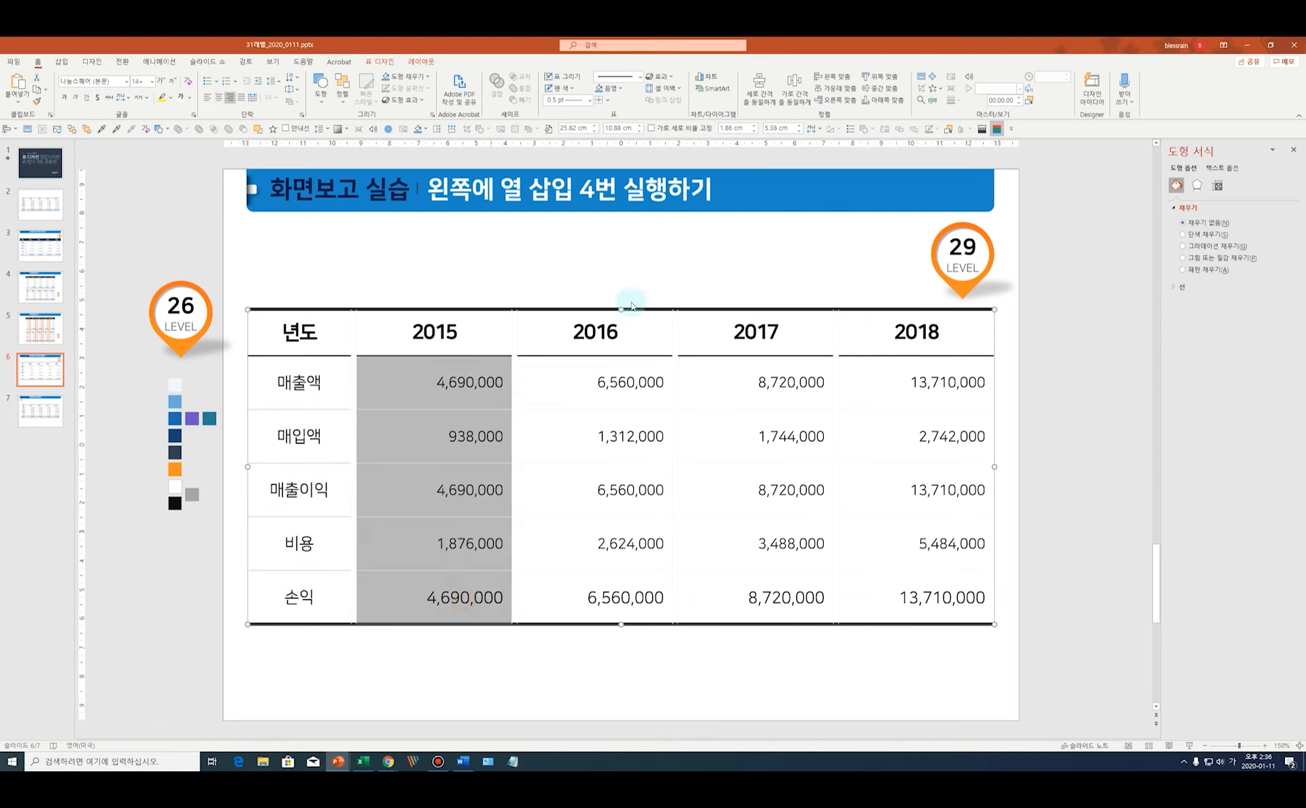
pyautogui.moveTo(627, 389); pyautogui.dragTo(612, 599)
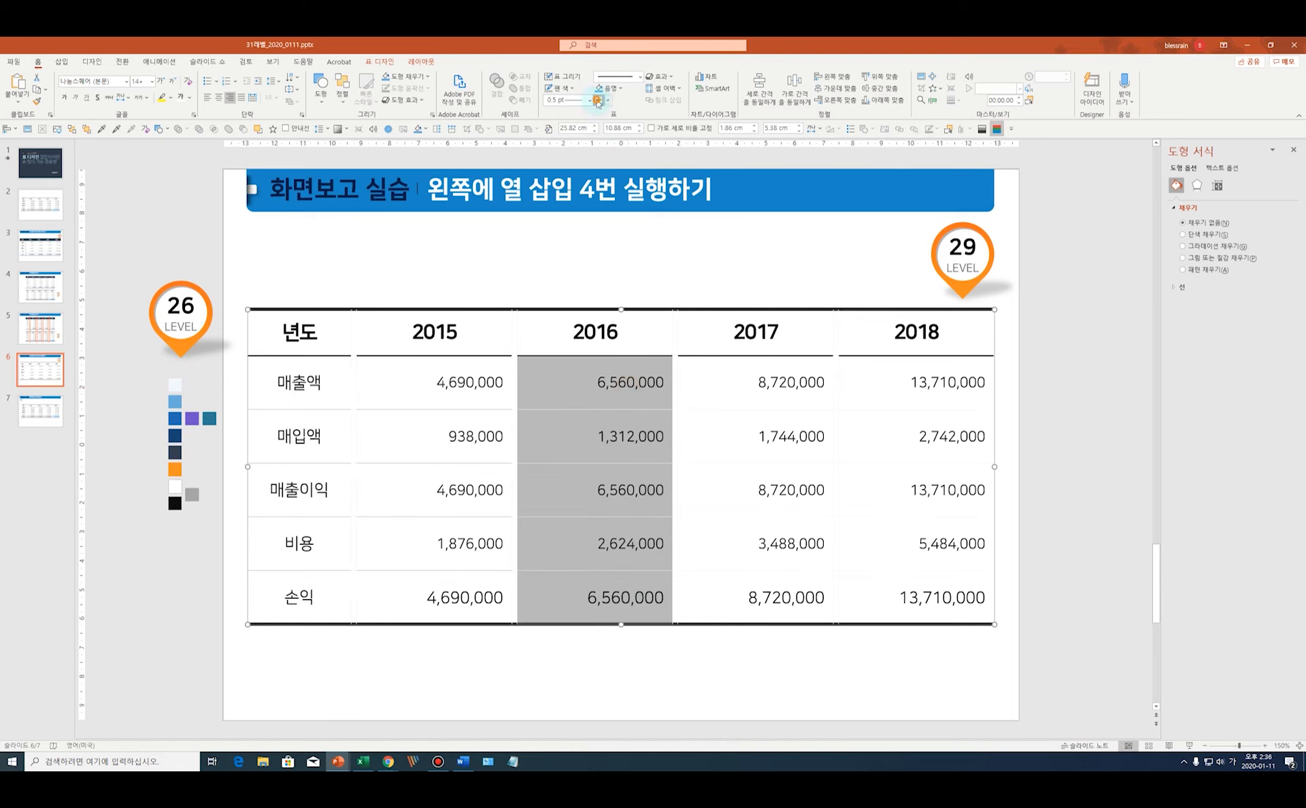
pyautogui.moveTo(769, 386); pyautogui.dragTo(764, 597)
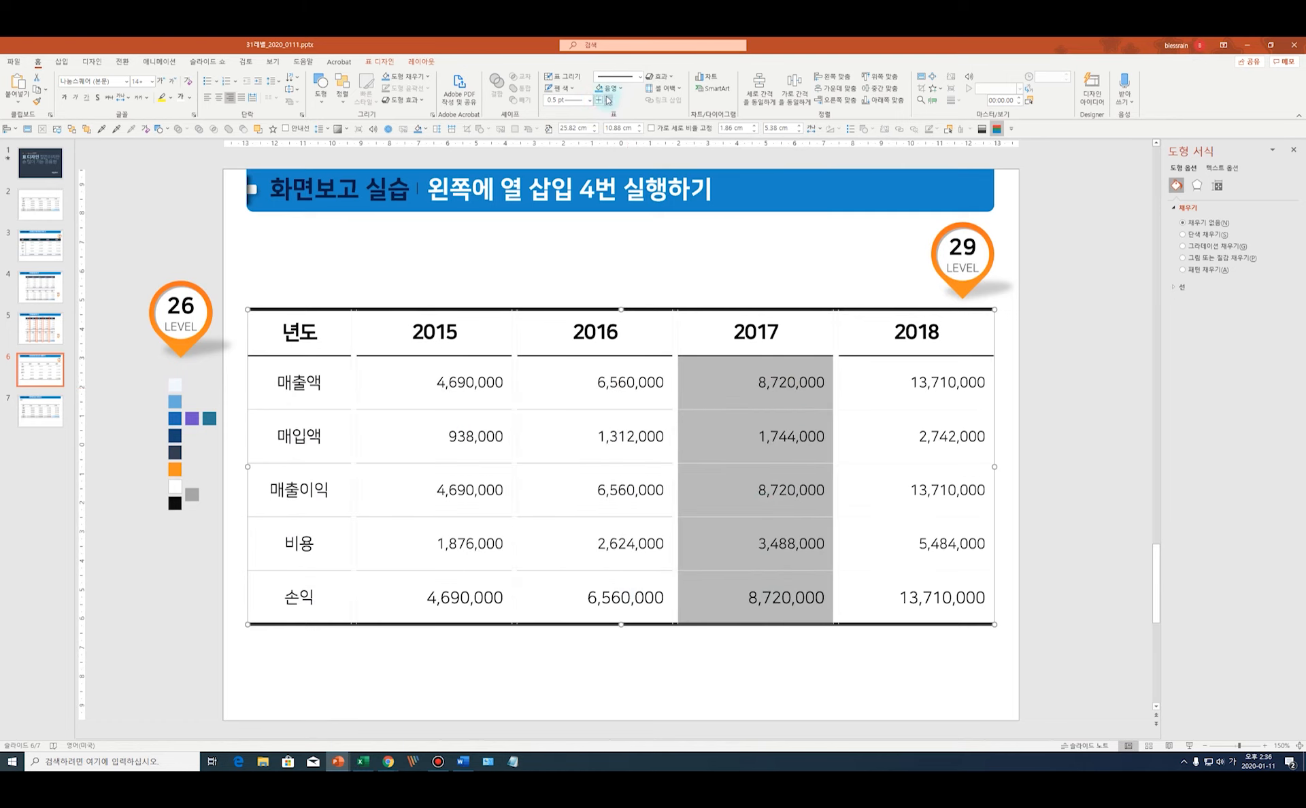
pyautogui.moveTo(938, 378); pyautogui.dragTo(931, 592)
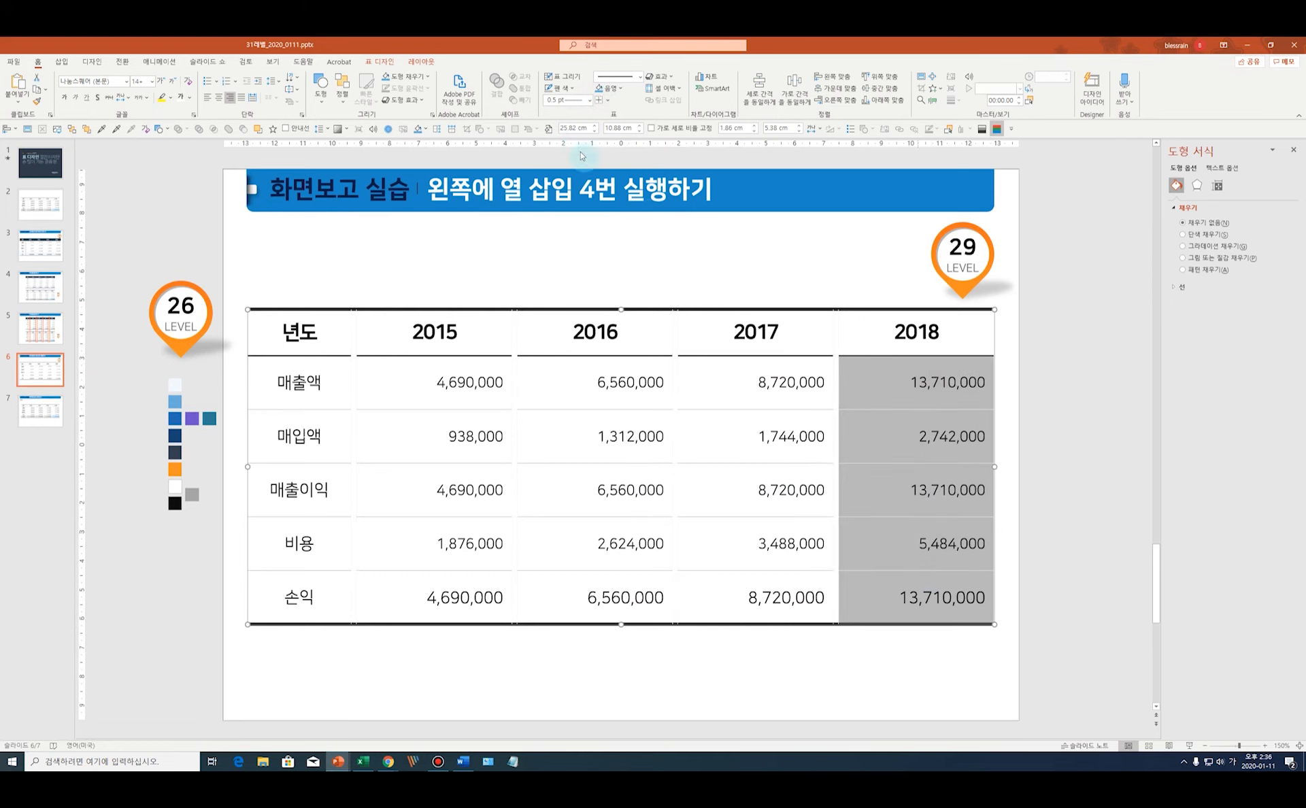
pyautogui.click(647, 265)
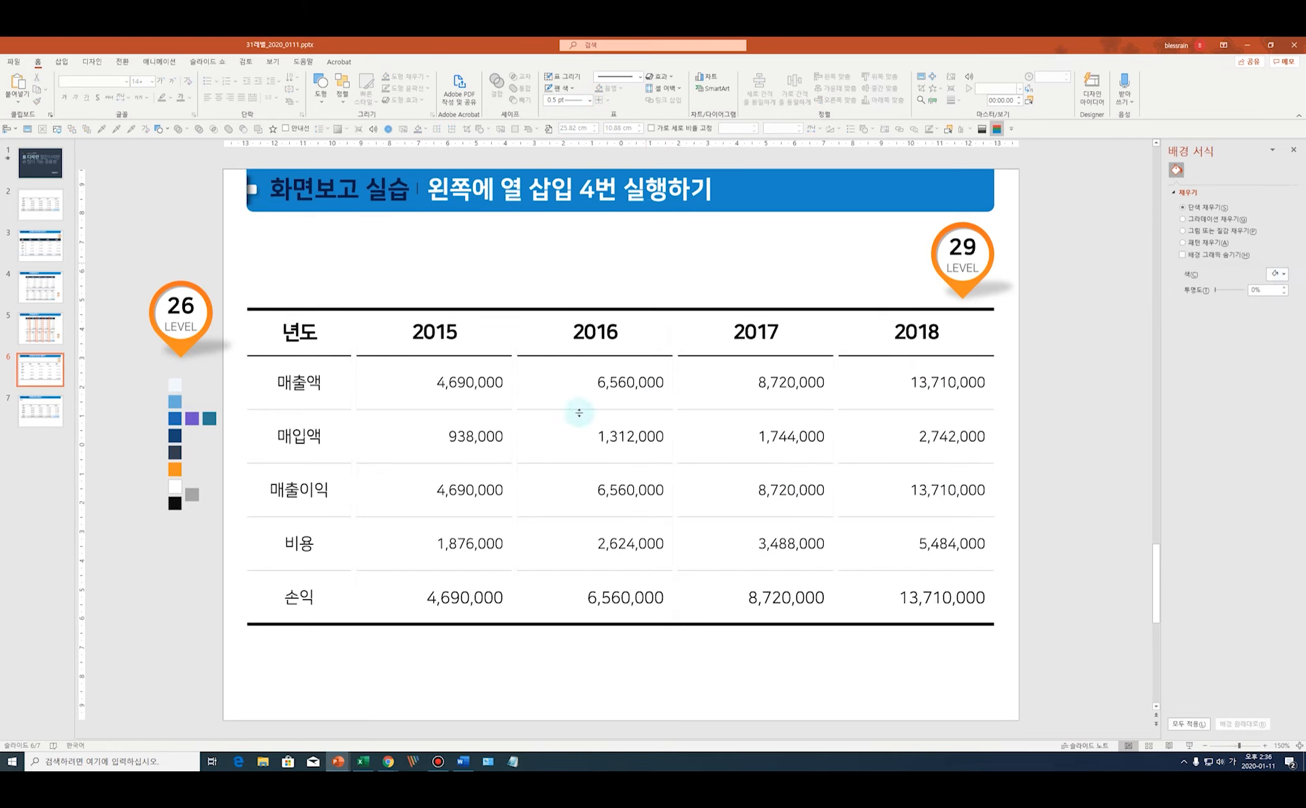
# Check the 손익 row shading in the finished example on slide 7, and fill slide 6's 손익 label cell with the gray swatch color.
pyautogui.click(314, 596)
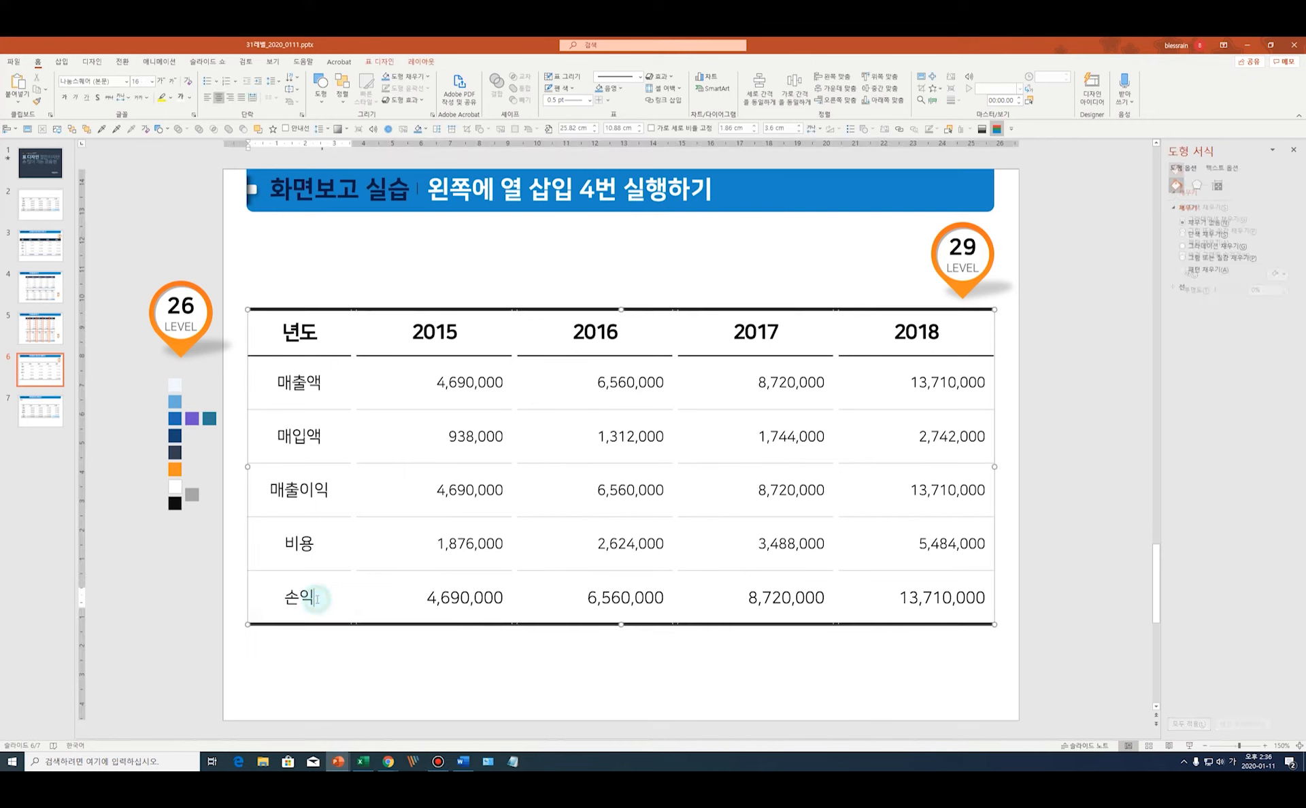
pyautogui.moveTo(303, 599); pyautogui.dragTo(974, 596)
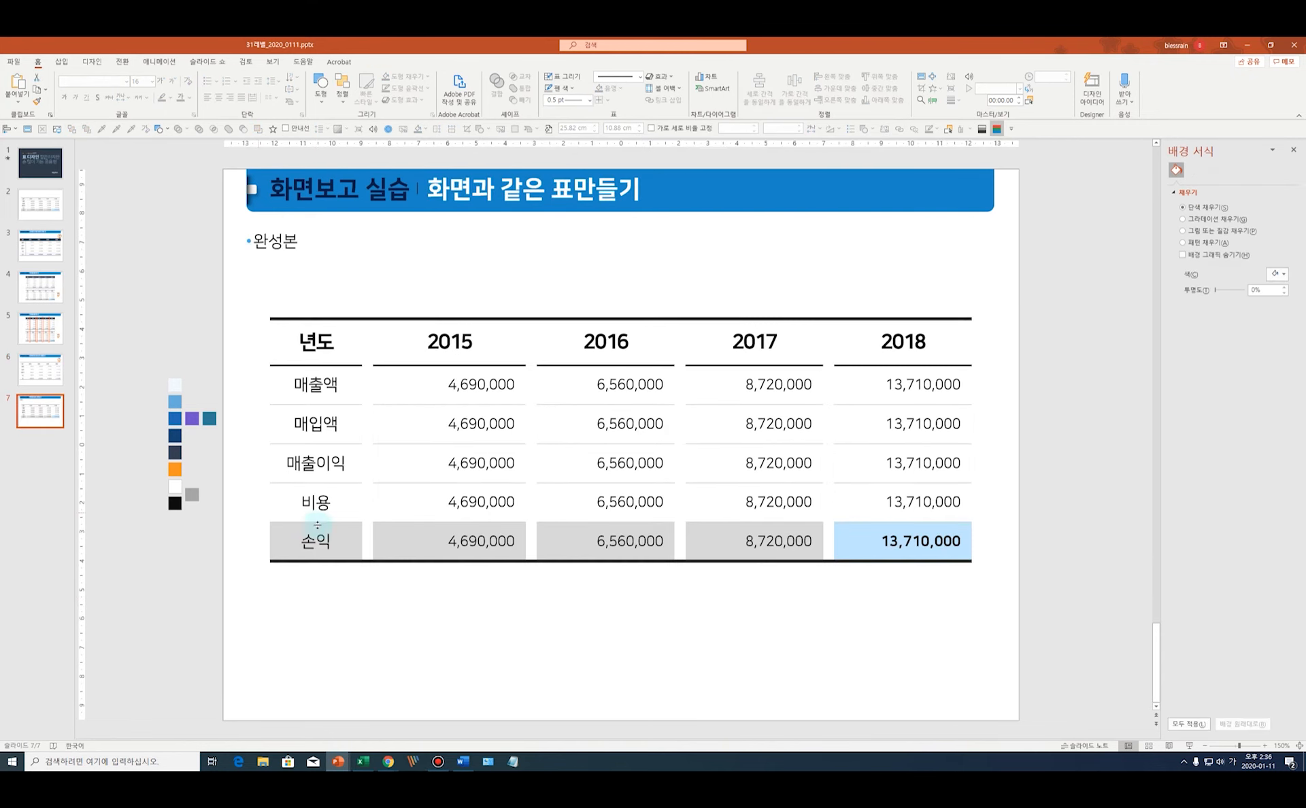
pyautogui.click(329, 540)
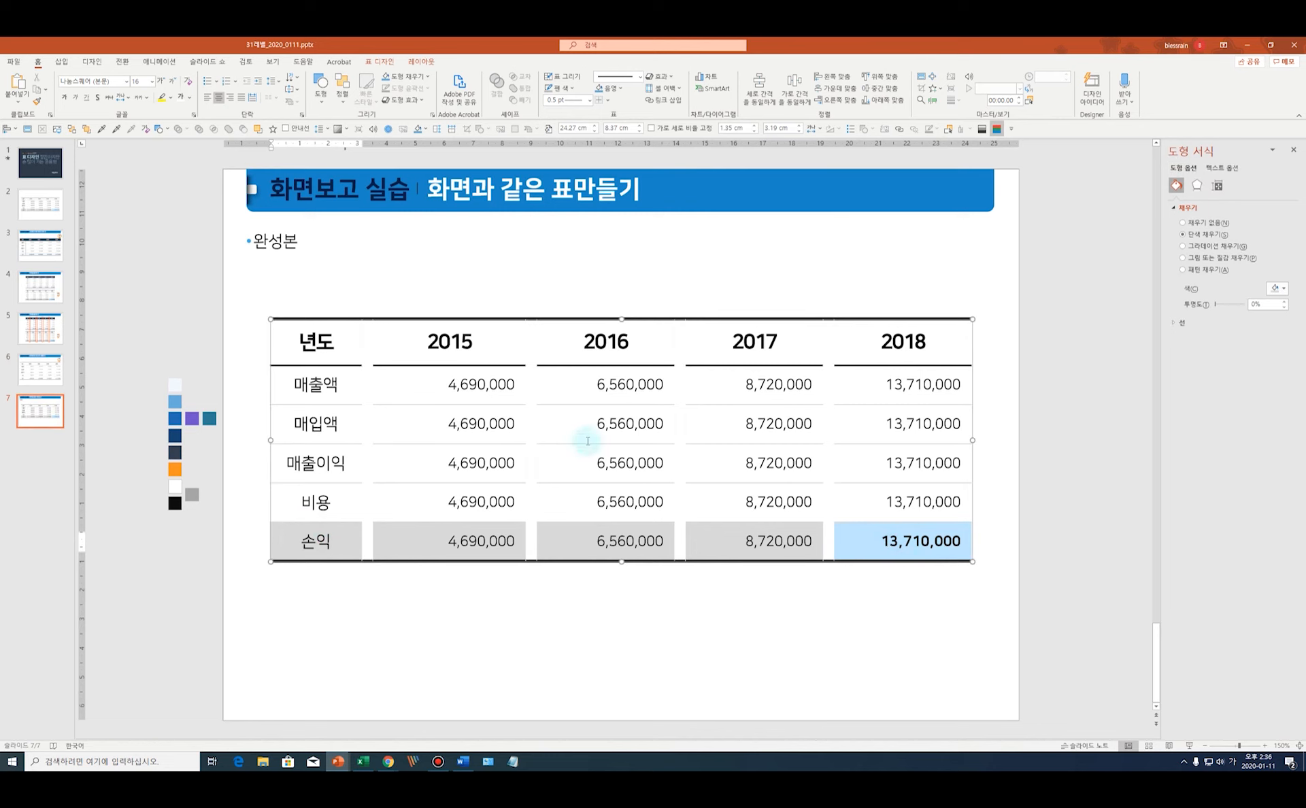
pyautogui.click(56, 383)
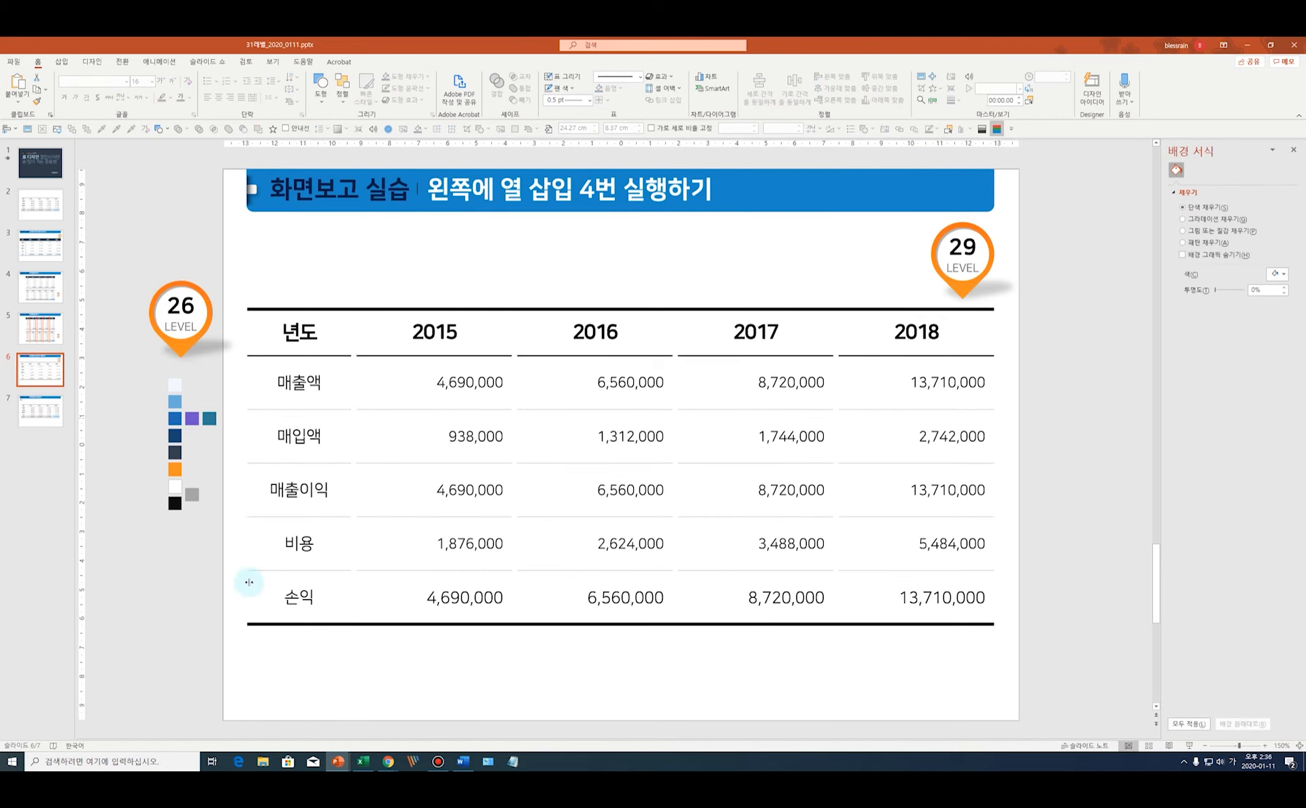
pyautogui.click(290, 599)
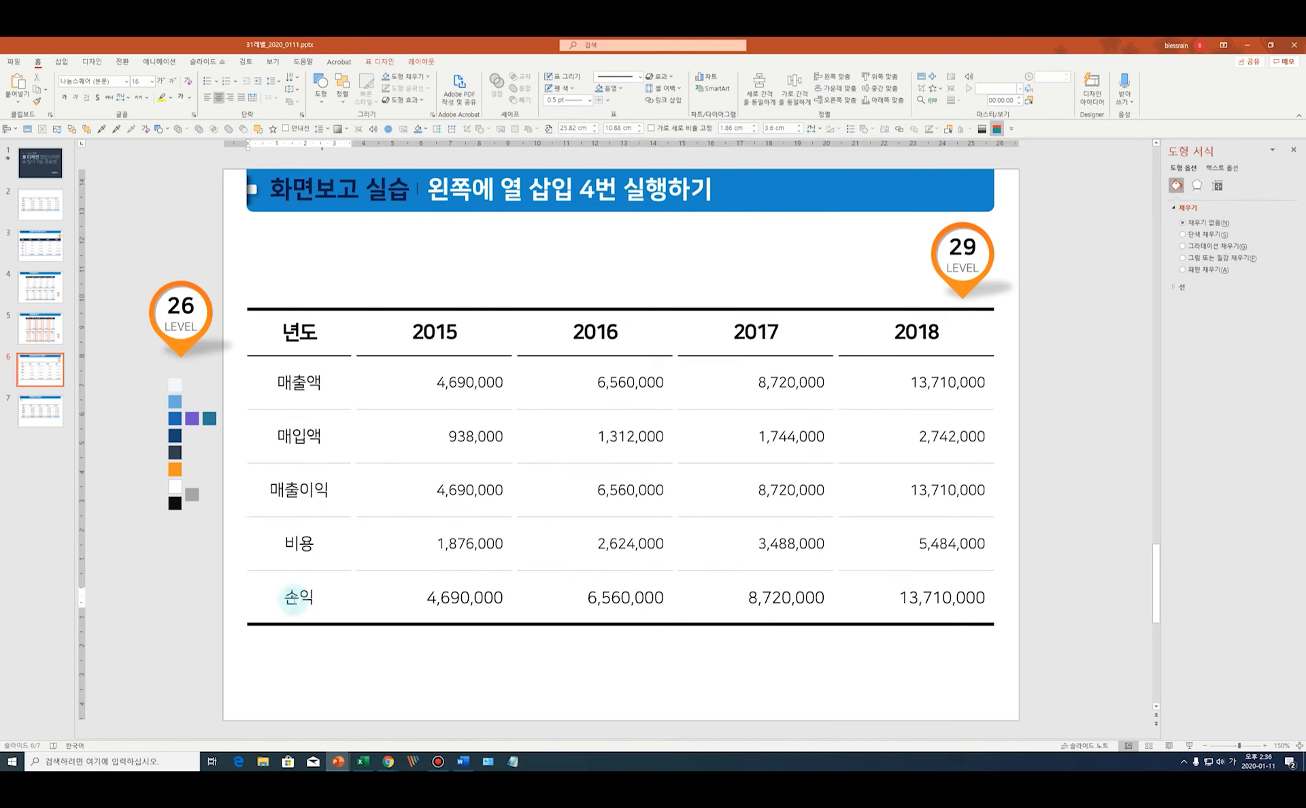
pyautogui.click(100, 129)
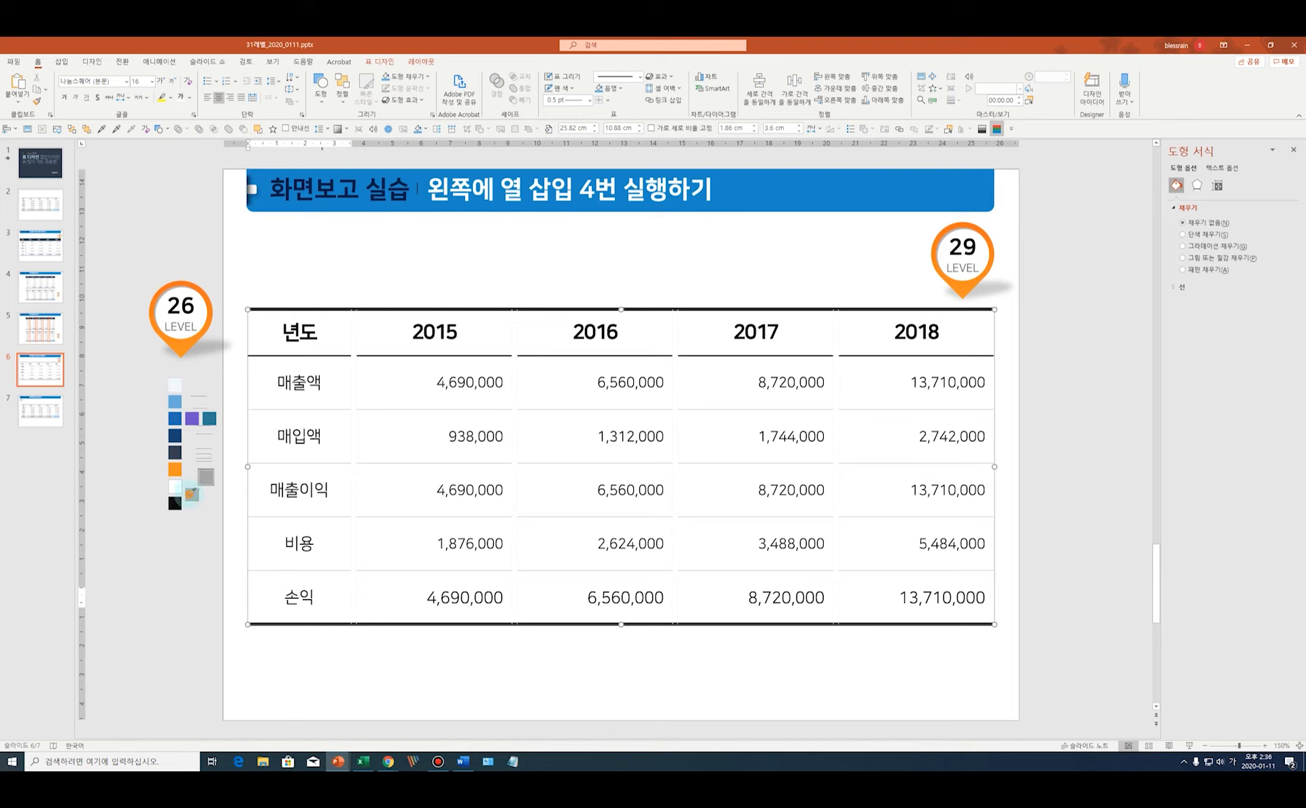
pyautogui.click(191, 495)
# Fill the 2015, 2016 and 2017 cells of the 손익 row with the same gray, leaving the blank spacer cells unfilled.
pyautogui.click(438, 597)
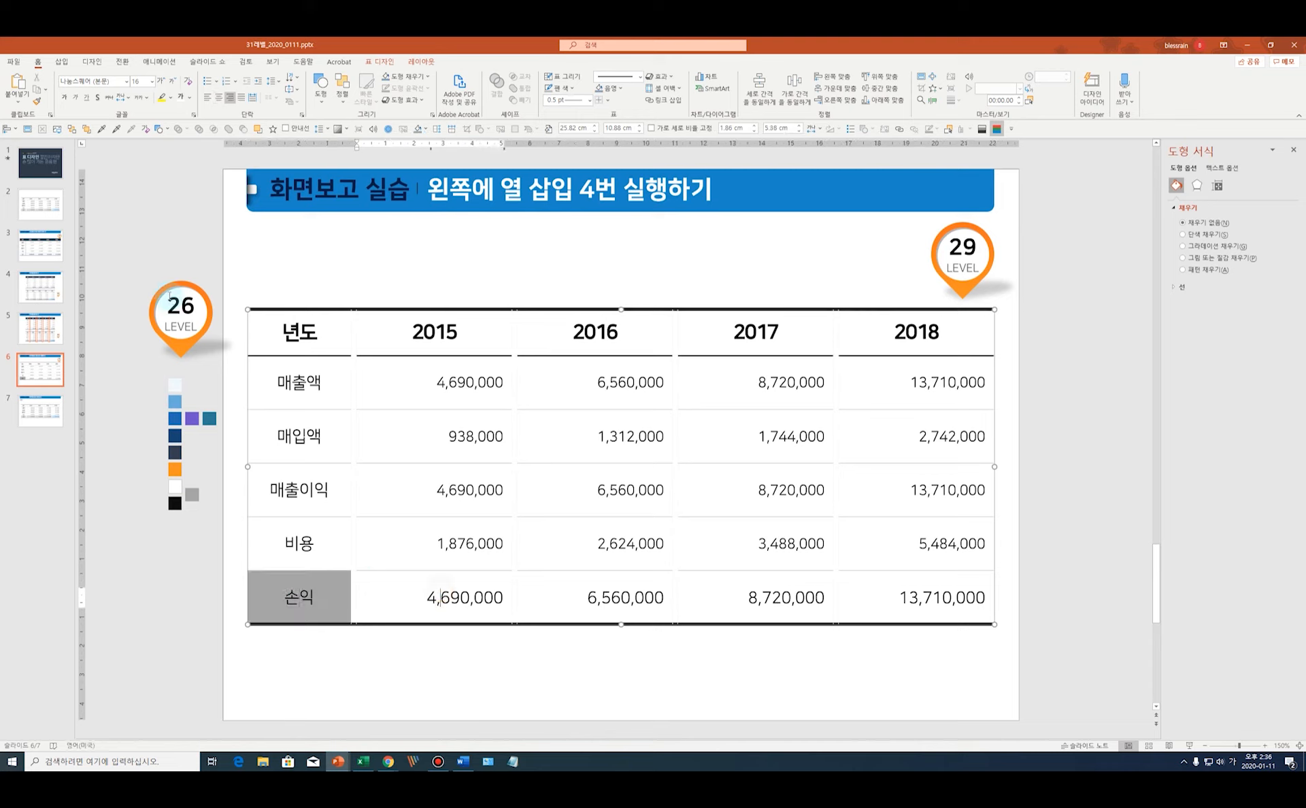
pyautogui.click(100, 131)
pyautogui.click(192, 494)
pyautogui.click(611, 598)
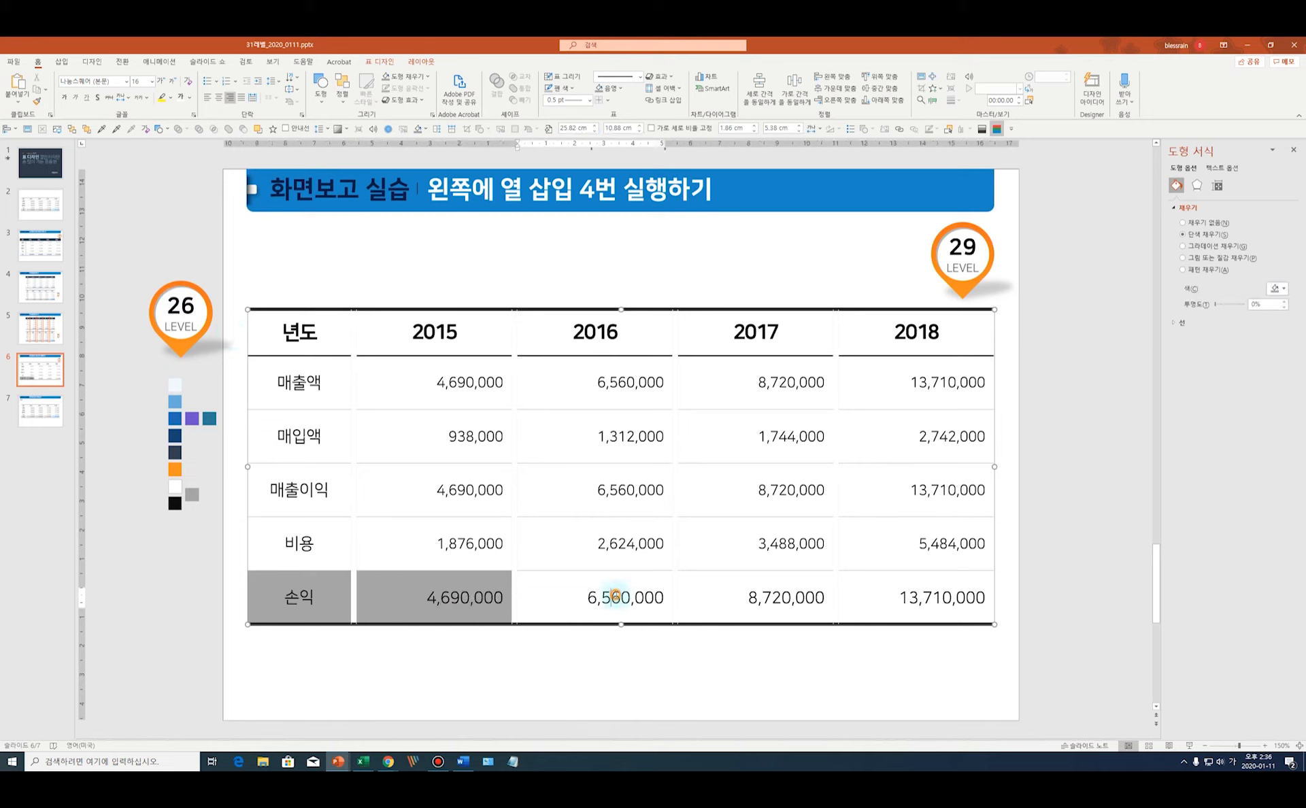
pyautogui.click(420, 130)
pyautogui.click(749, 596)
pyautogui.click(418, 133)
# Fill the 2018 cell of the 손익 row with the sky blue sampled from the color swatches beside the slide.
pyautogui.click(907, 597)
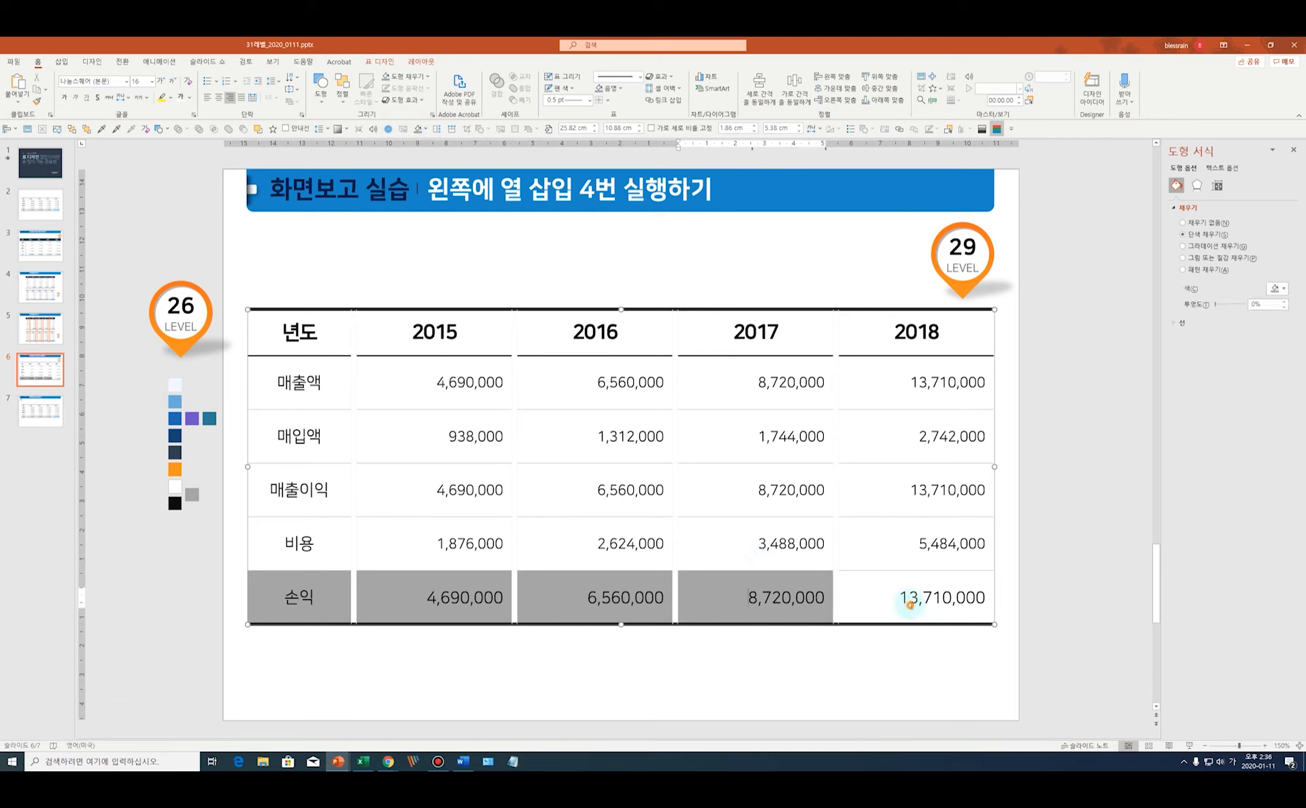
pyautogui.click(101, 129)
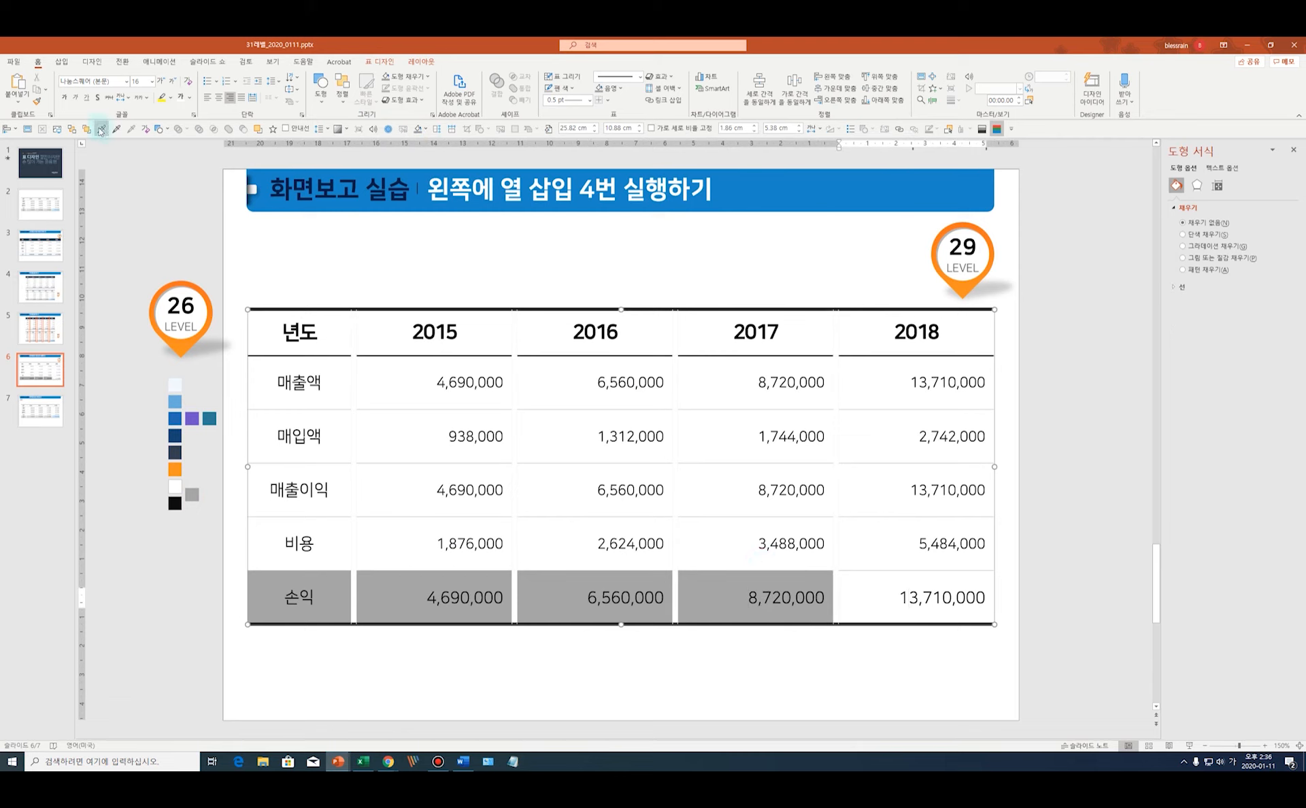
pyautogui.click(175, 401)
pyautogui.click(823, 666)
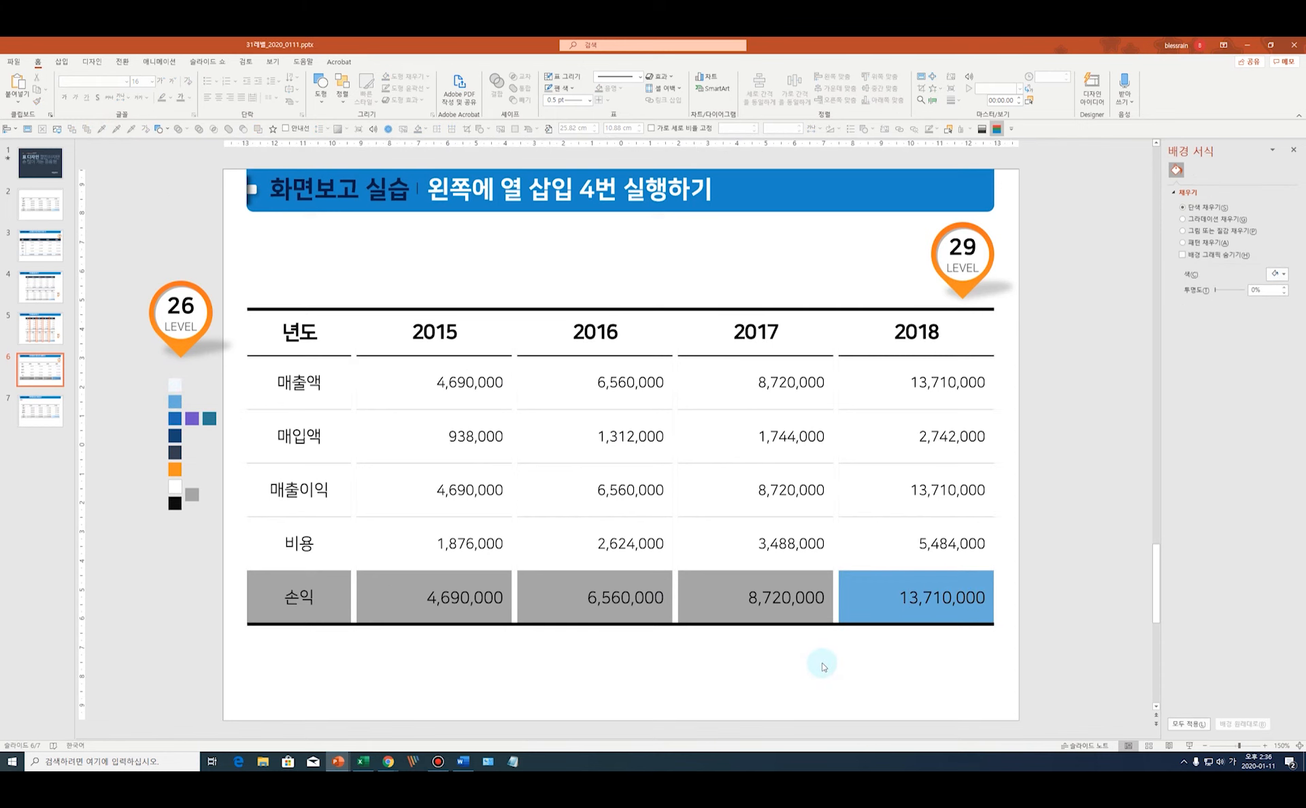
# Change the font of the entire 손익 row to 나눔스퀘어 ExtraBold.
pyautogui.scroll(-1, 823, 666)
pyautogui.scroll(1, 823, 665)
pyautogui.click(242, 598)
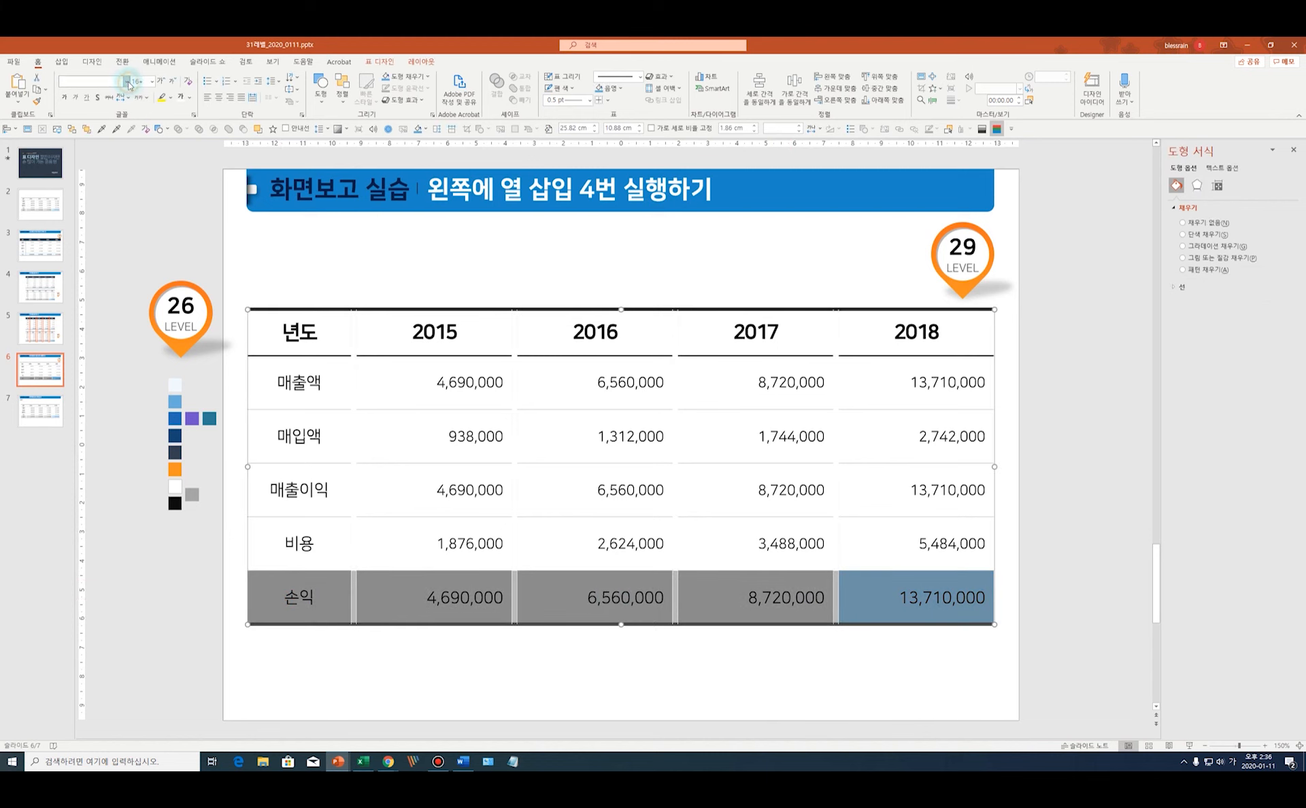
pyautogui.click(128, 82)
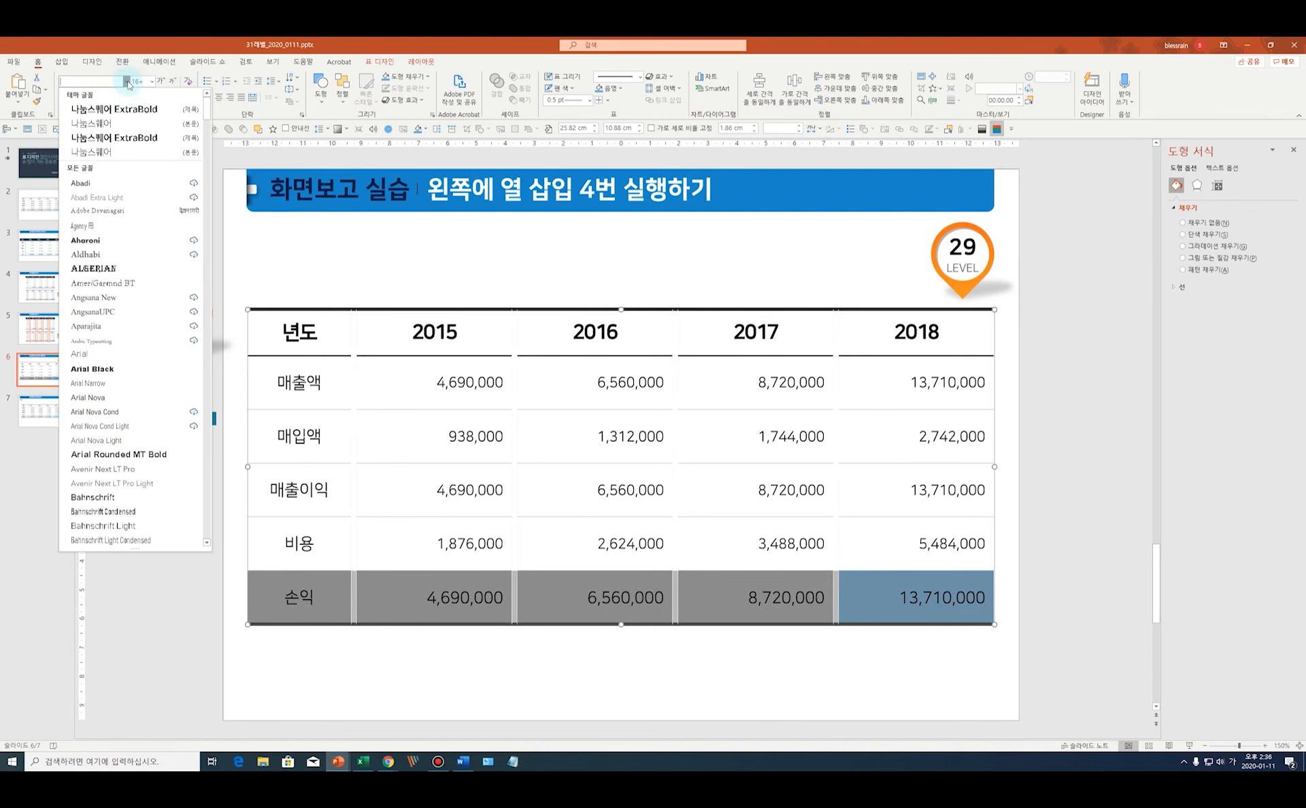
pyautogui.click(122, 138)
pyautogui.click(615, 628)
# Set the 손익 label cell's fill transparency to 50%, and fill the row's 2015, 2016 and 2017 cells with the lighter gray sampled from it.
pyautogui.click(327, 606)
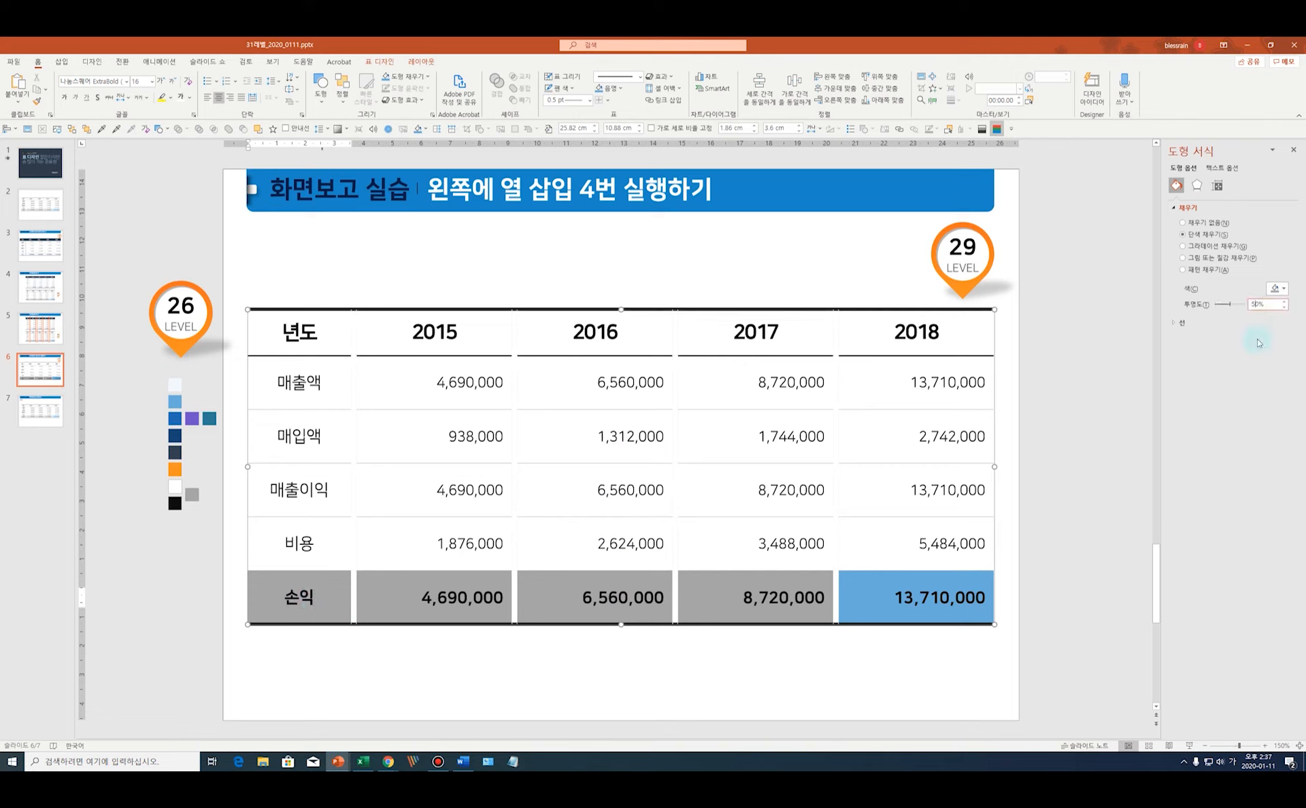
pyautogui.click(1091, 460)
pyautogui.click(395, 593)
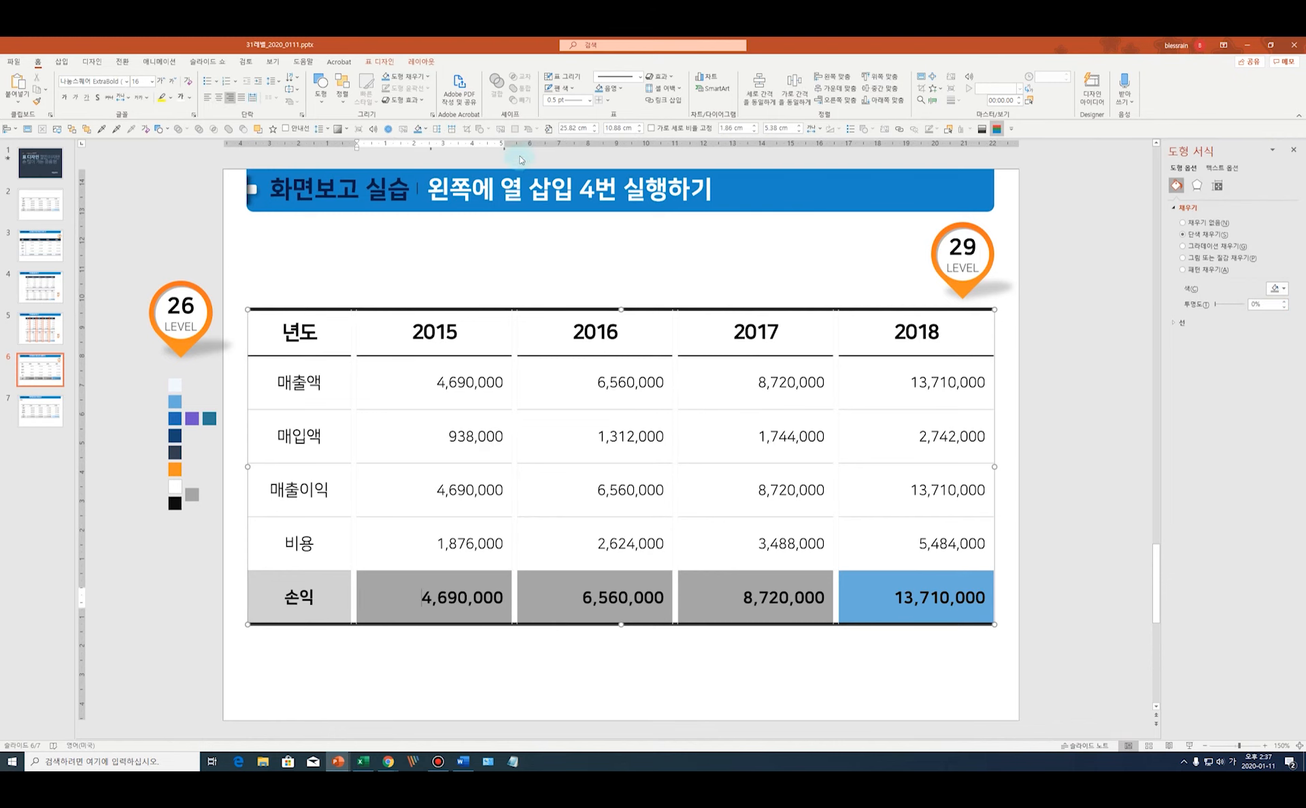
pyautogui.click(102, 130)
pyautogui.click(321, 586)
pyautogui.click(594, 598)
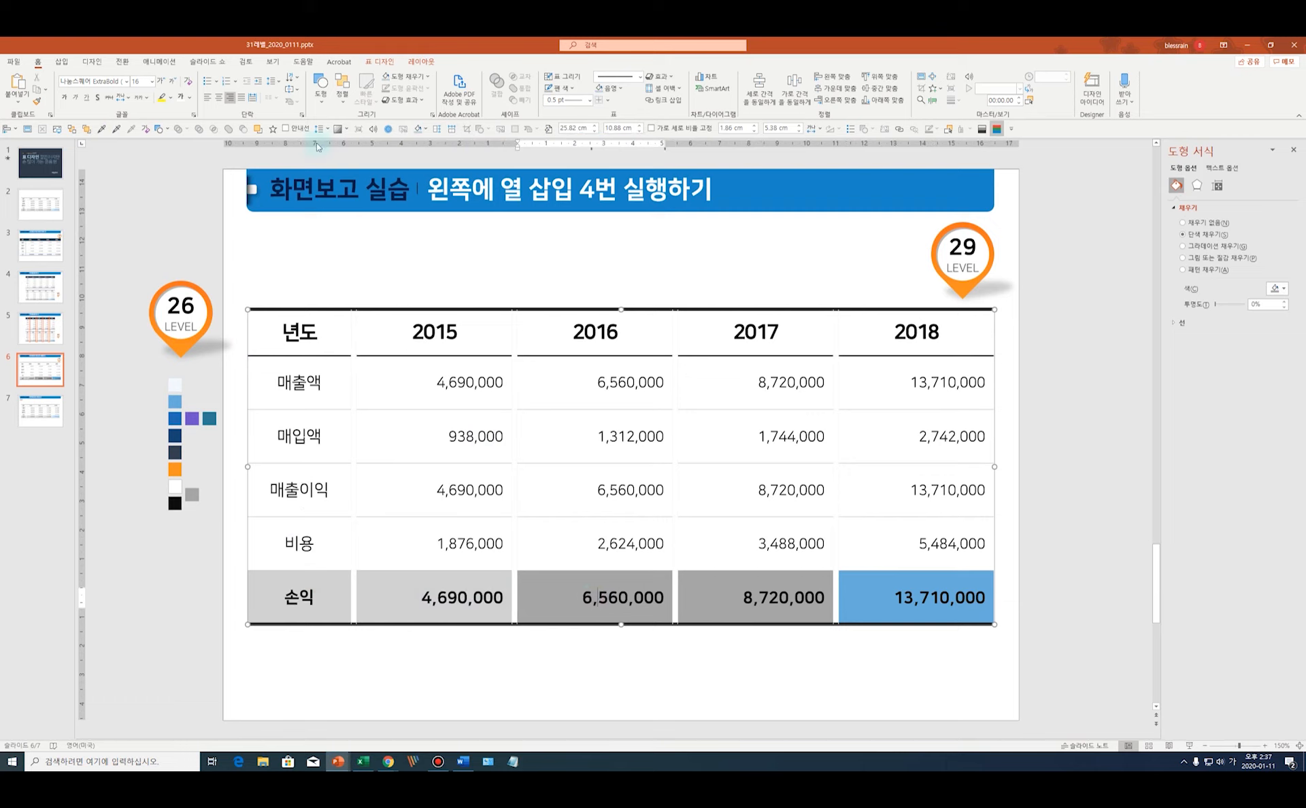
pyautogui.click(416, 133)
pyautogui.click(725, 597)
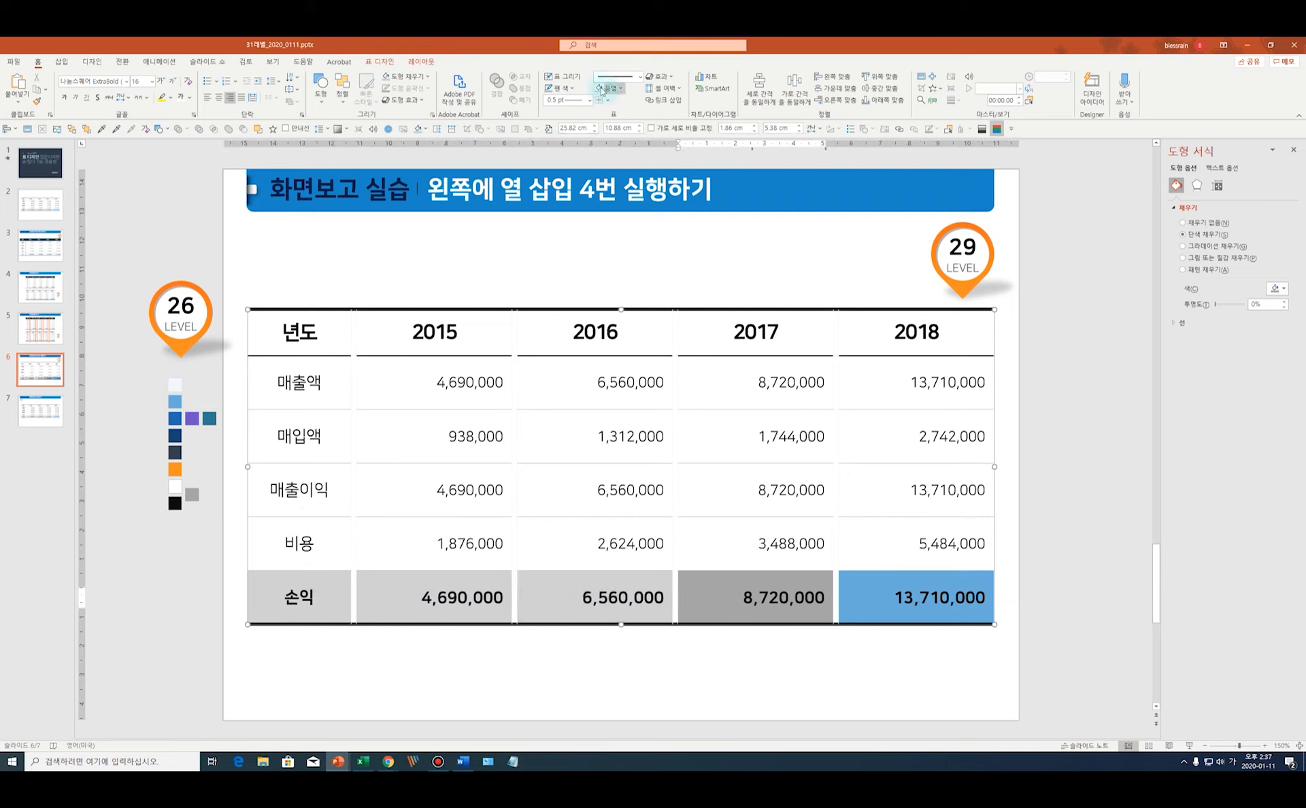
# Lighten the blue fill of the 2018 cell in the 손익 row by raising its transparency.
pyautogui.click(867, 599)
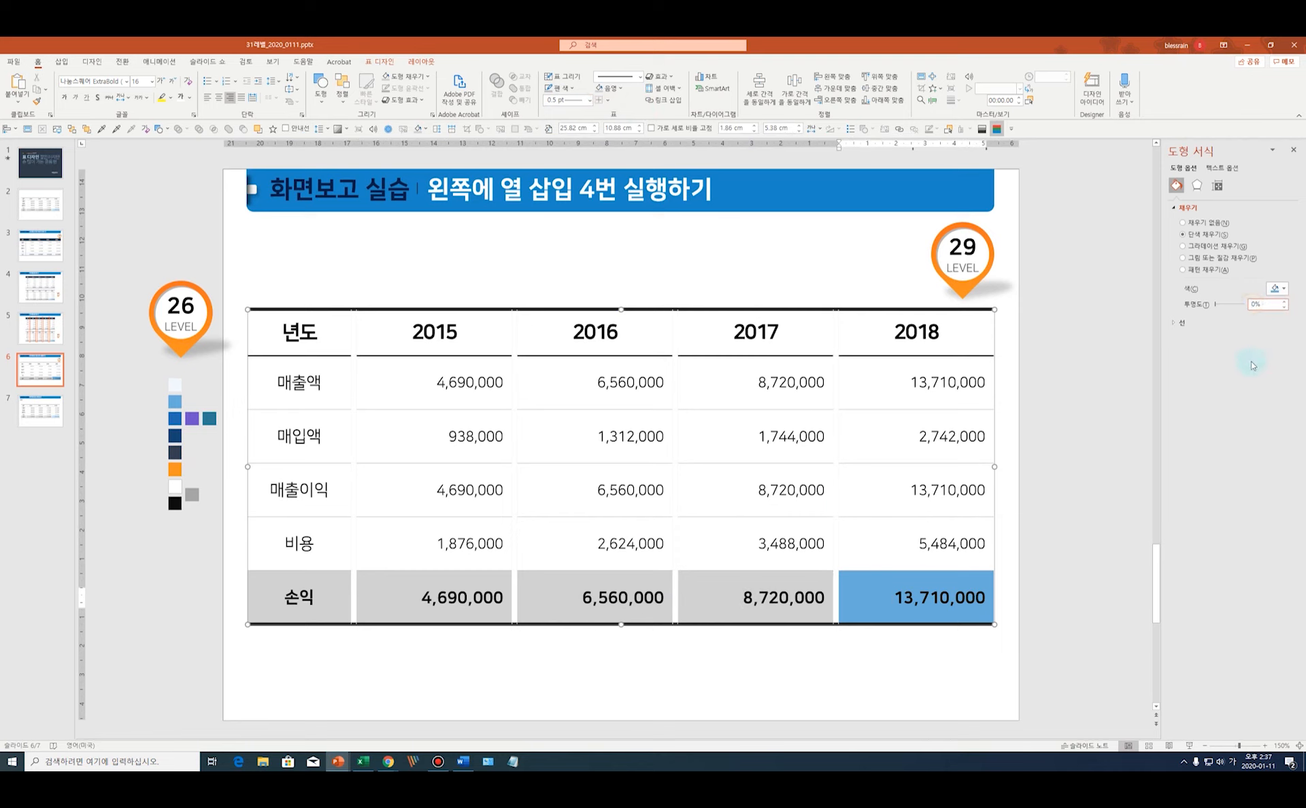
pyautogui.click(1074, 502)
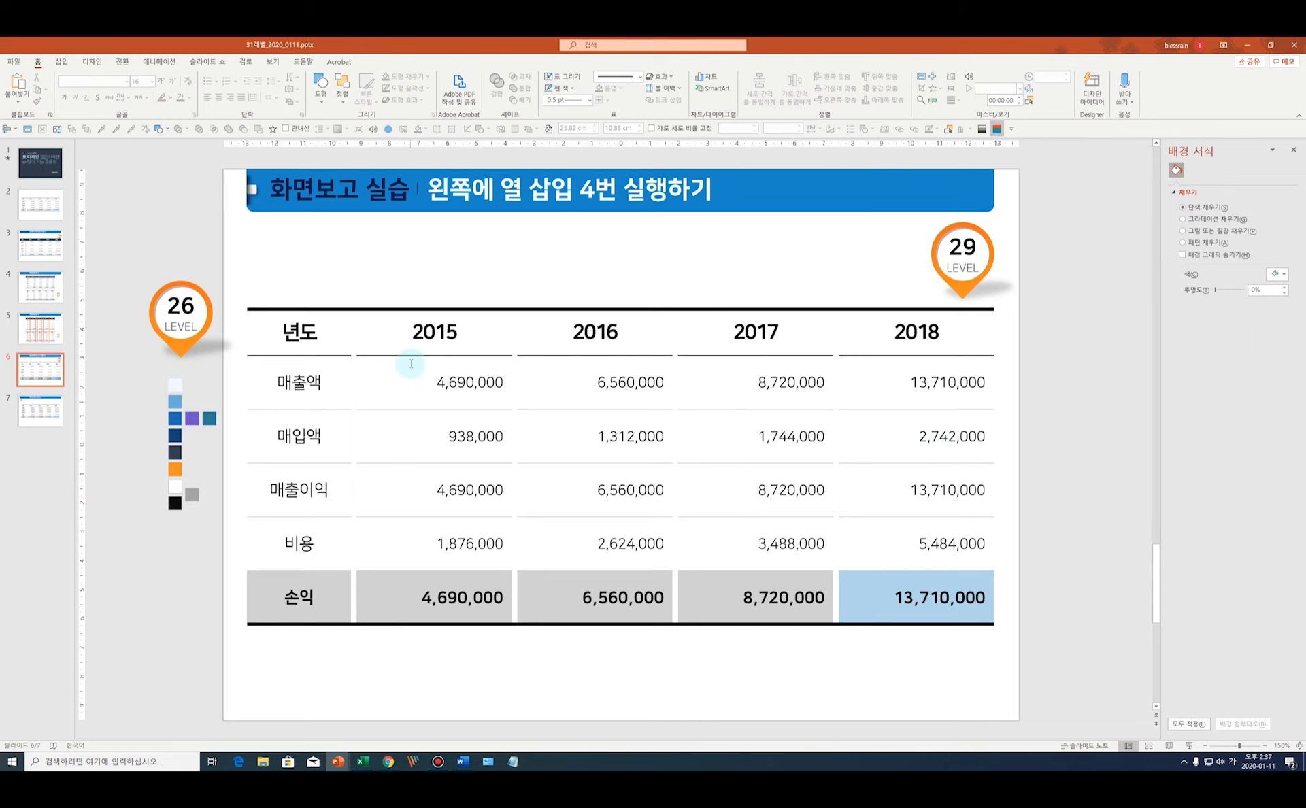
# Compare with the finished example on slide 7, examining its 2015 and 2016 columns and the blank spacers between them.
pyautogui.scroll(-1, 412, 364)
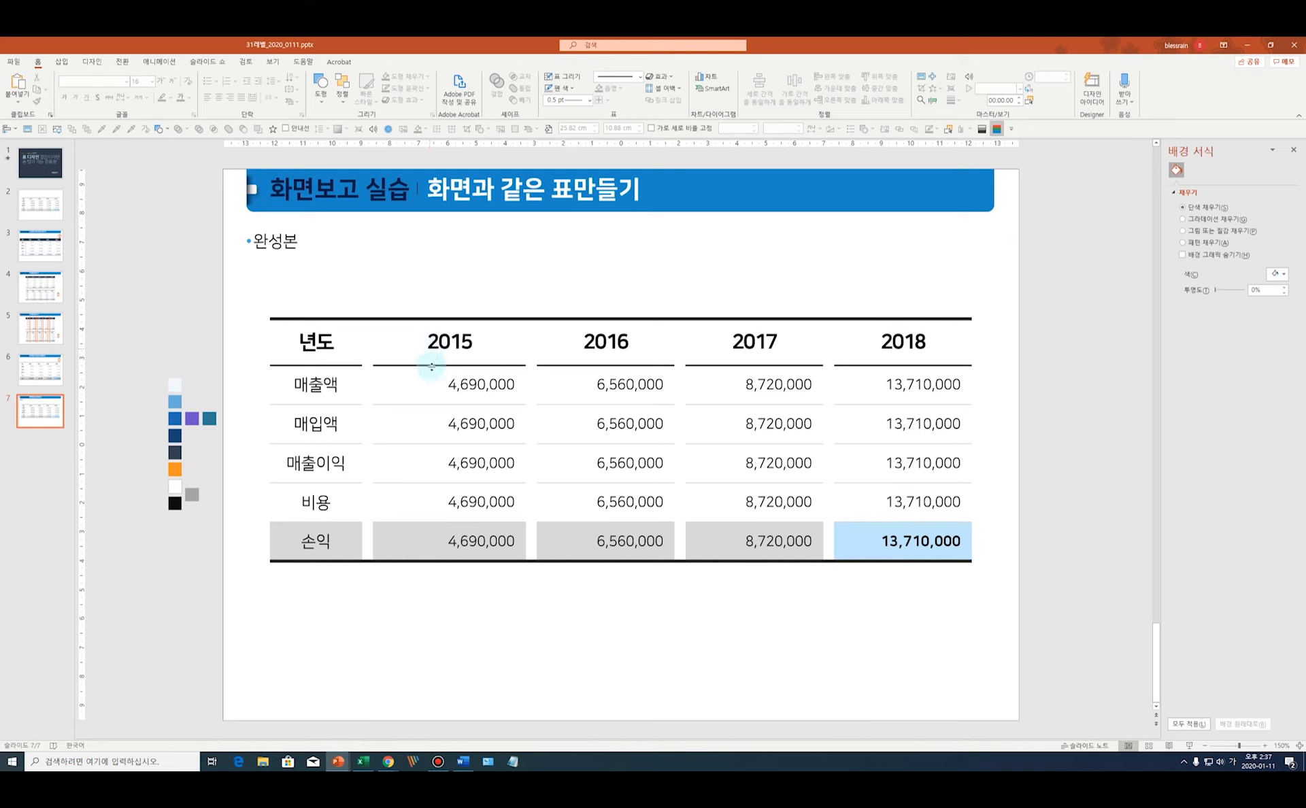
pyautogui.click(412, 345)
pyautogui.moveTo(421, 422); pyautogui.dragTo(428, 543)
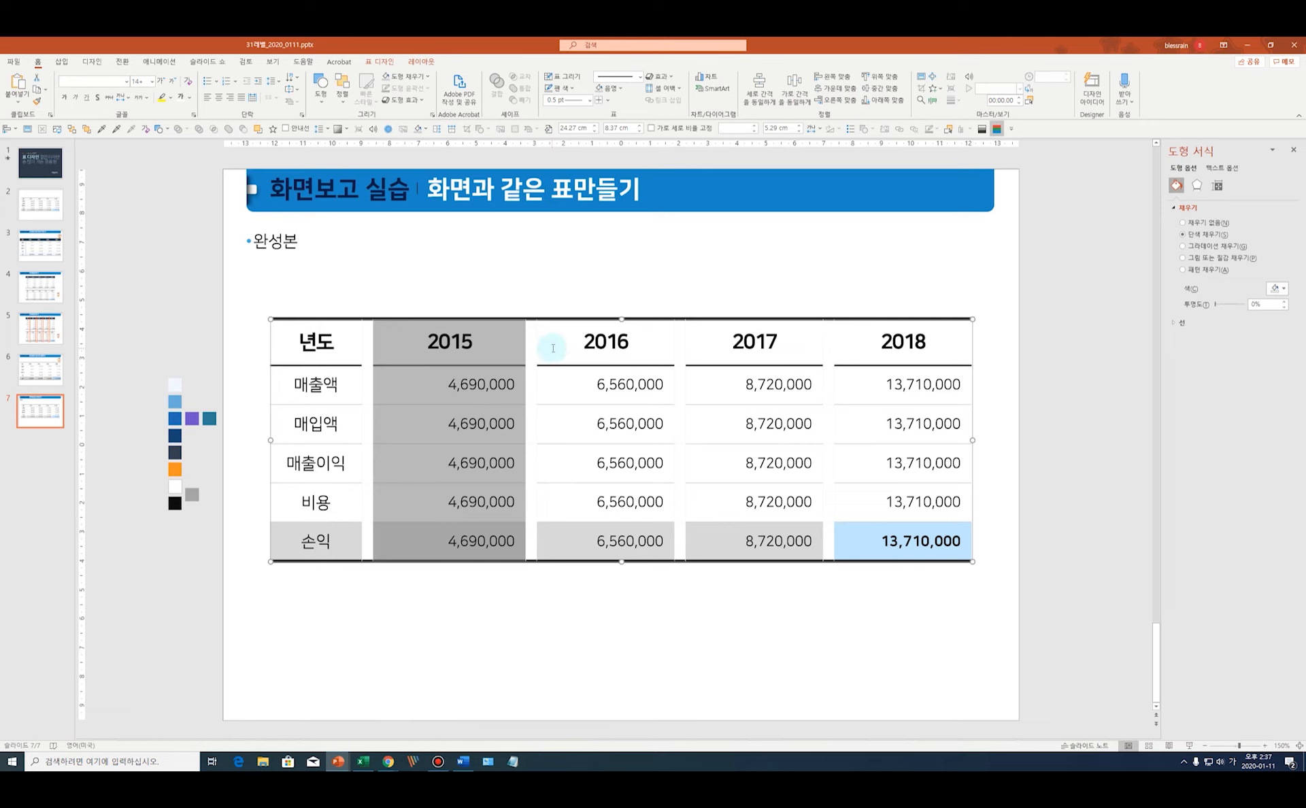
pyautogui.moveTo(556, 346); pyautogui.dragTo(543, 612)
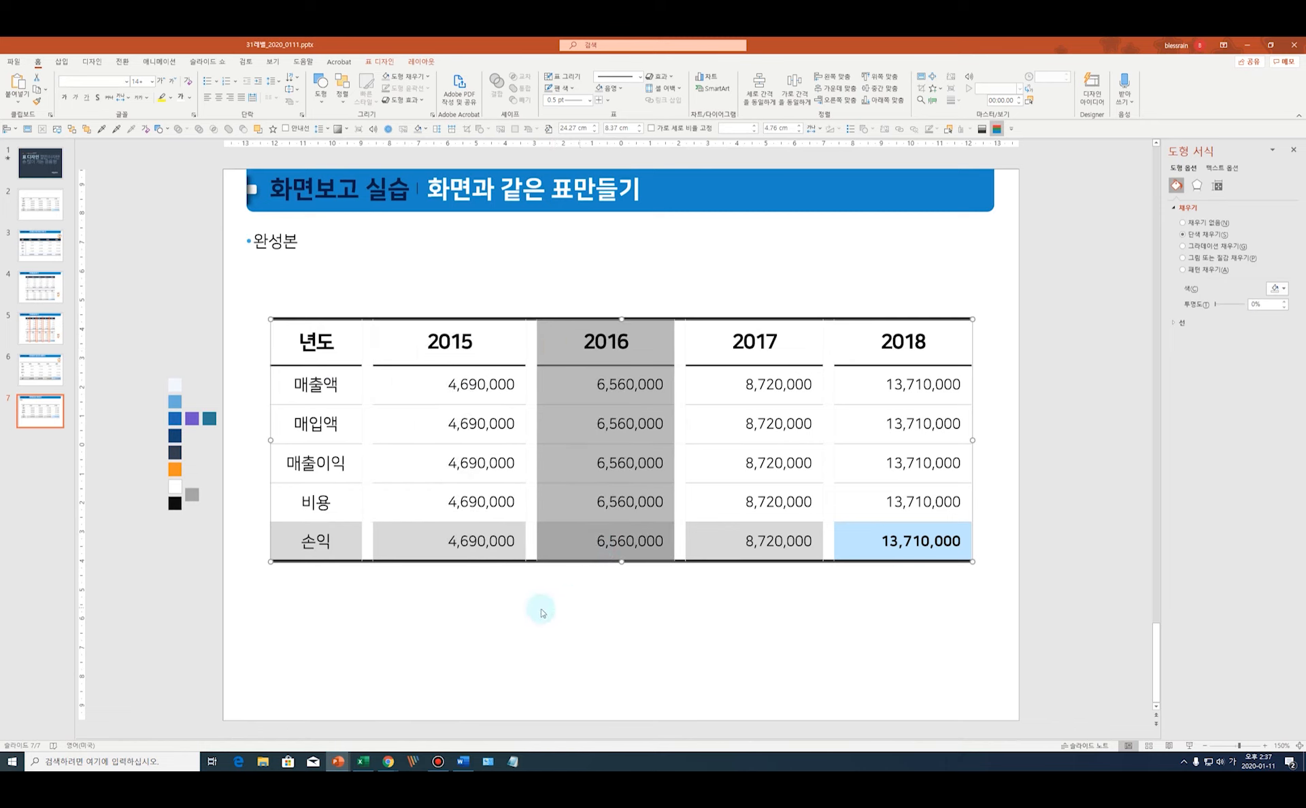
pyautogui.click(528, 627)
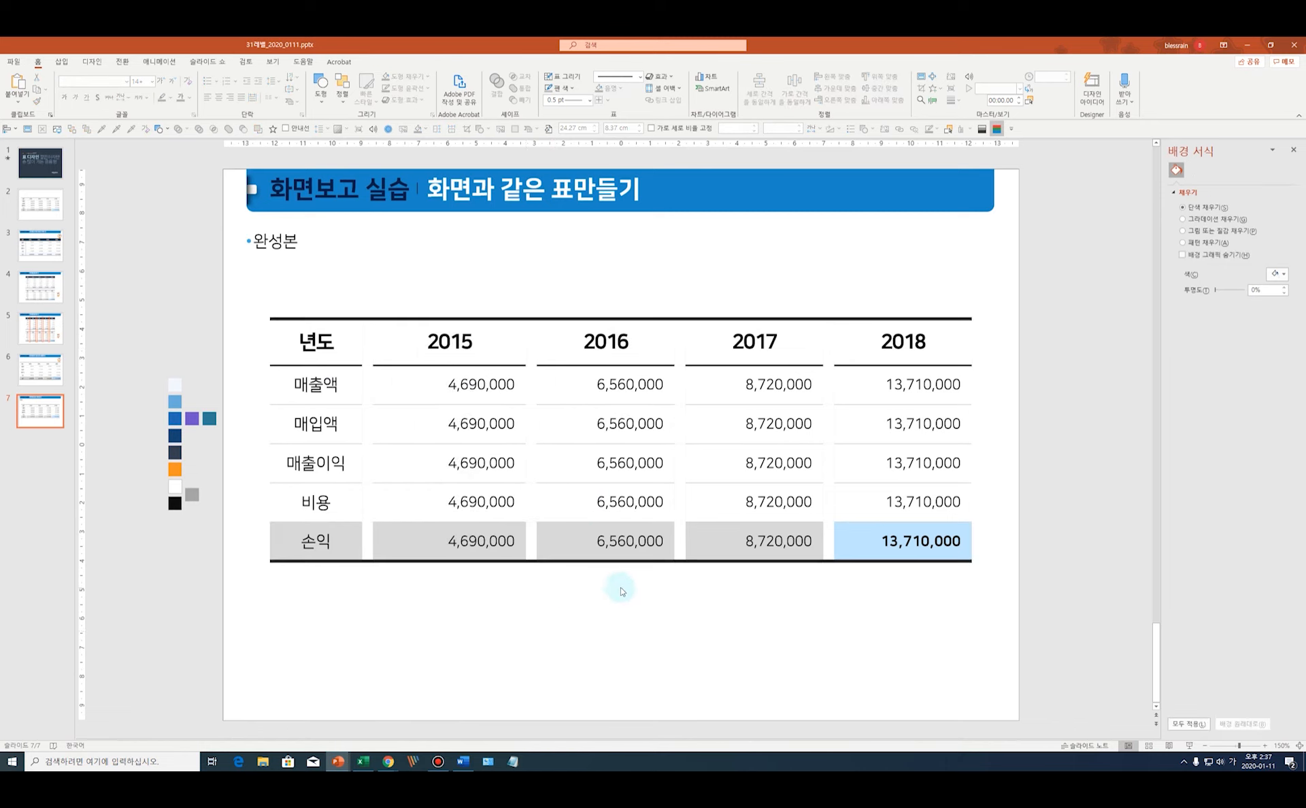